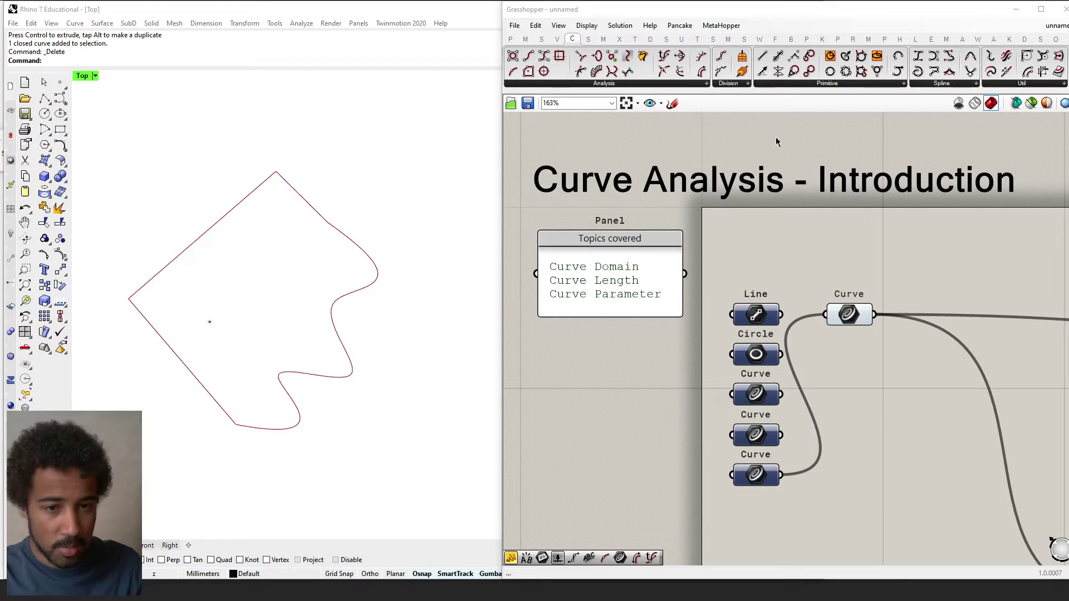
# Browse the list of curve Analysis components and close it without placing any
pyautogui.moveTo(574, 38)
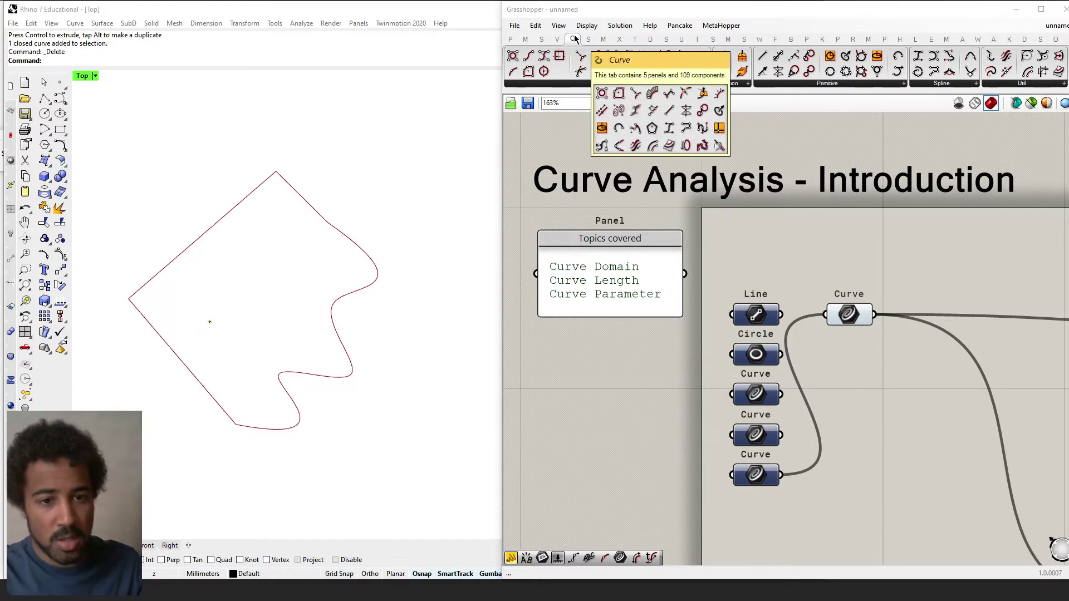
pyautogui.click(578, 85)
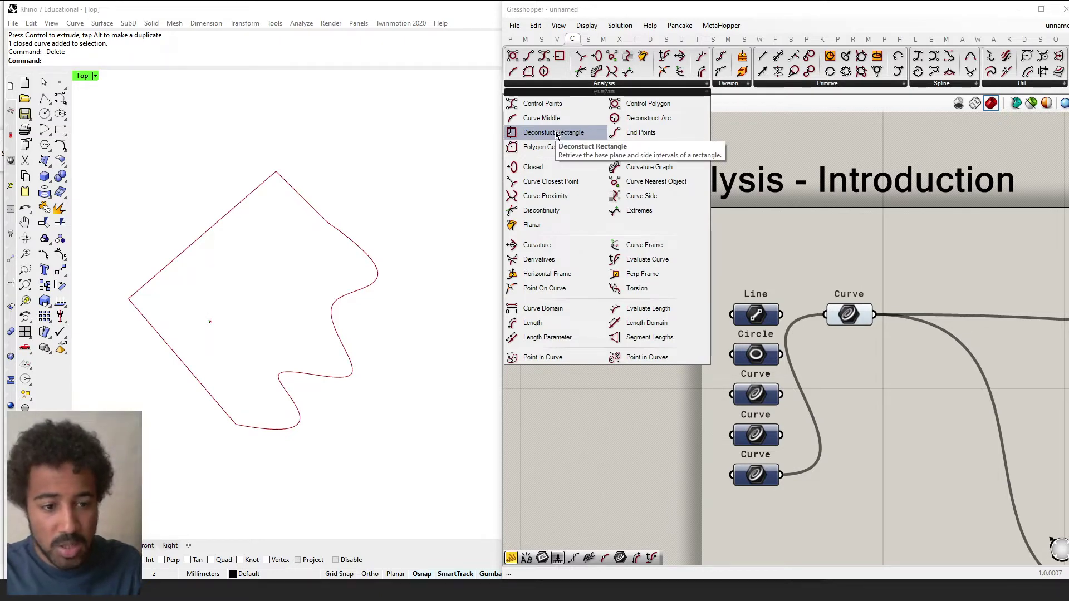
pyautogui.click(786, 230)
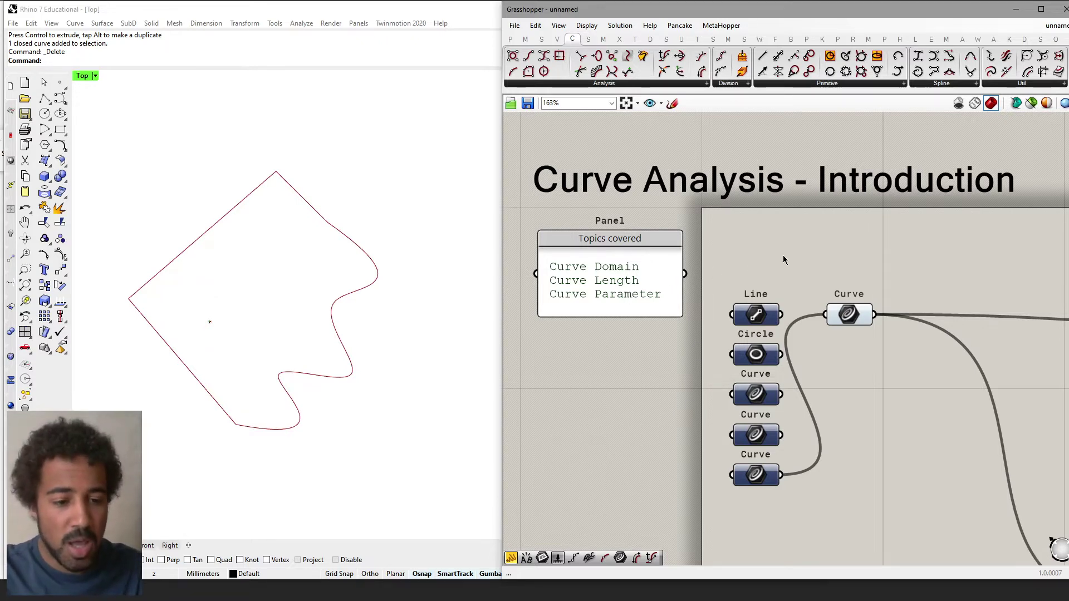
pyautogui.moveTo(783, 256); pyautogui.dragTo(778, 253, button='right')
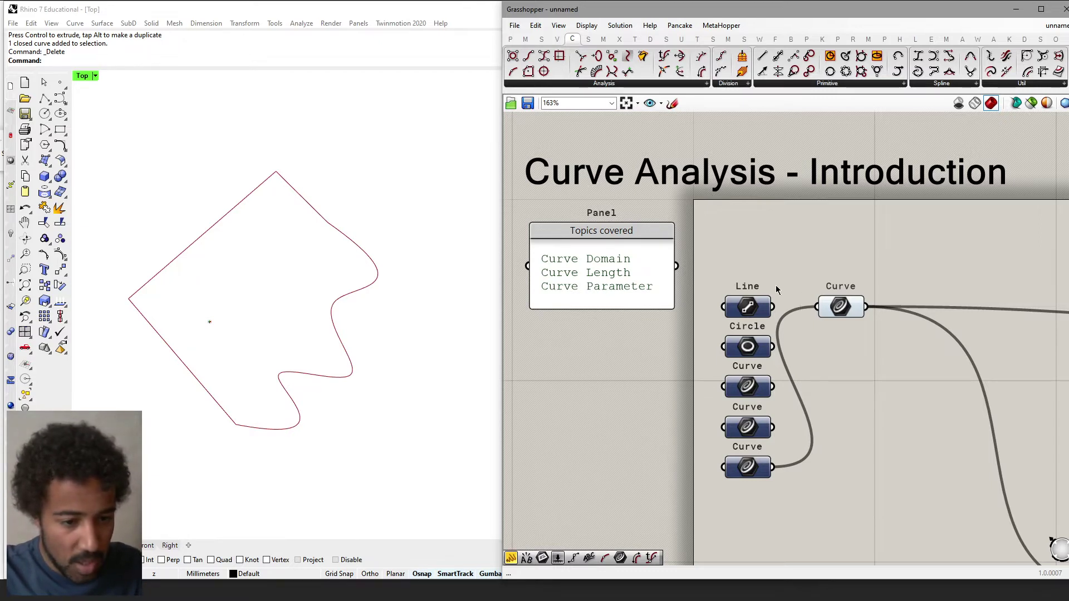
pyautogui.moveTo(758, 280); pyautogui.dragTo(773, 288, button='right')
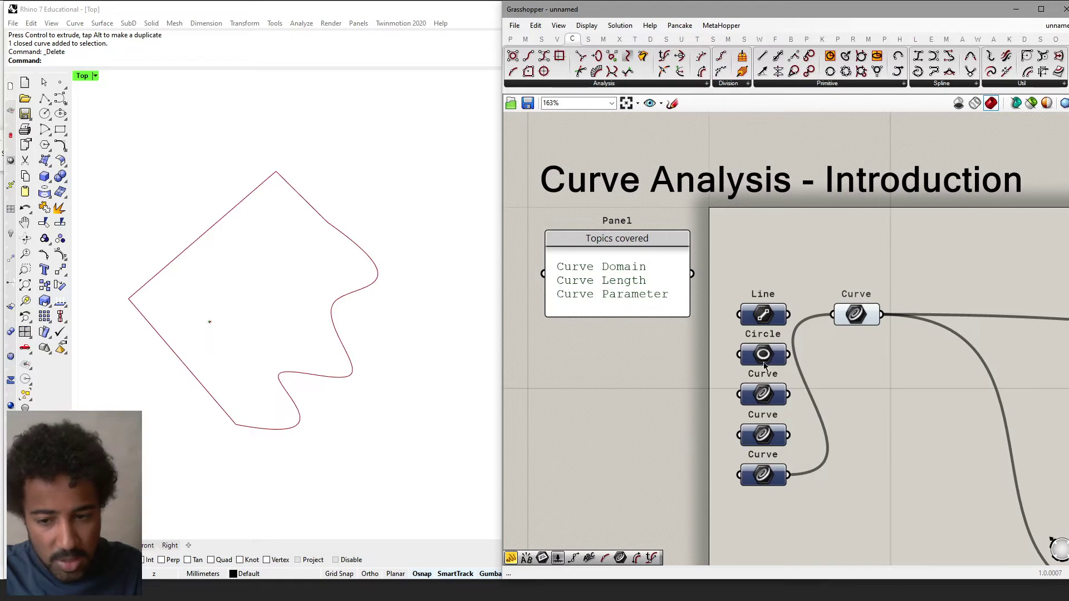
# Wire the Line, Circle and three source Curve parameters in turn into the receiving Curve parameter to preview each geometry
pyautogui.moveTo(788, 315); pyautogui.dragTo(833, 314)
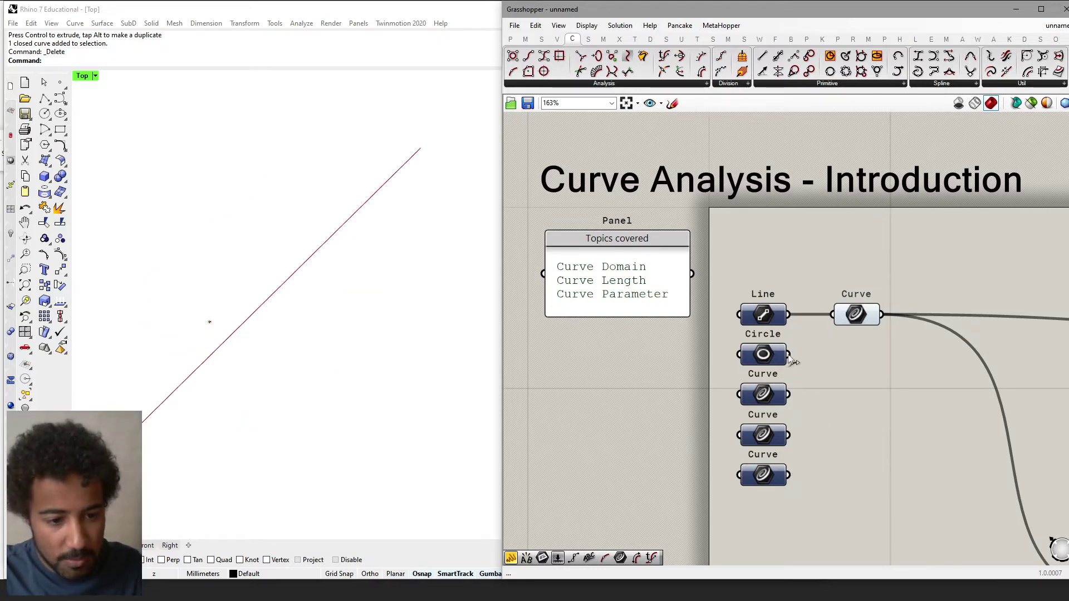
pyautogui.moveTo(727, 272); pyautogui.dragTo(795, 519)
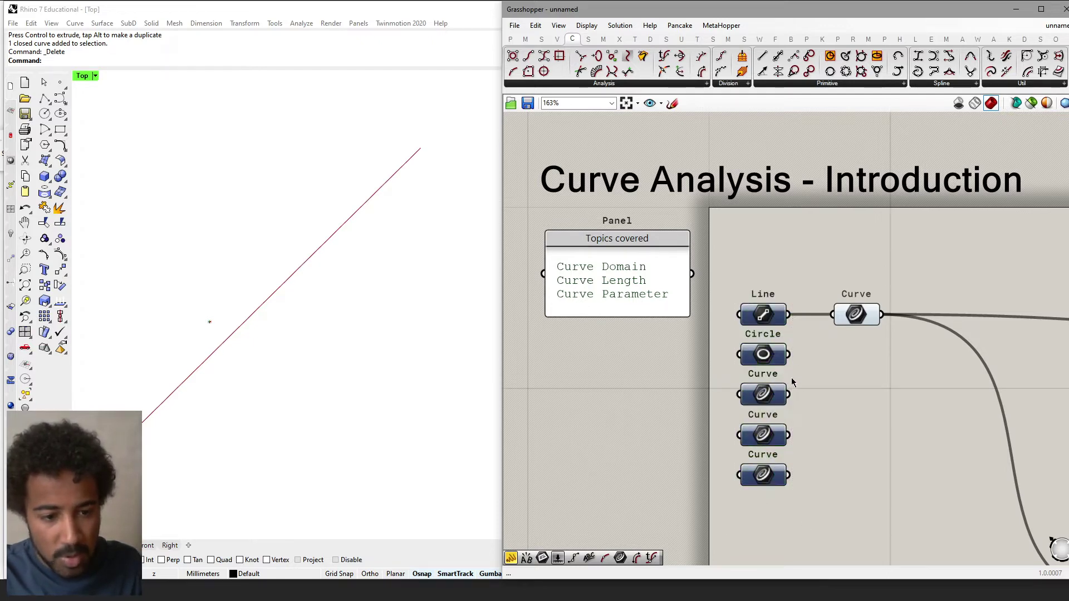
pyautogui.moveTo(788, 355); pyautogui.dragTo(833, 315)
pyautogui.moveTo(789, 394); pyautogui.dragTo(832, 316)
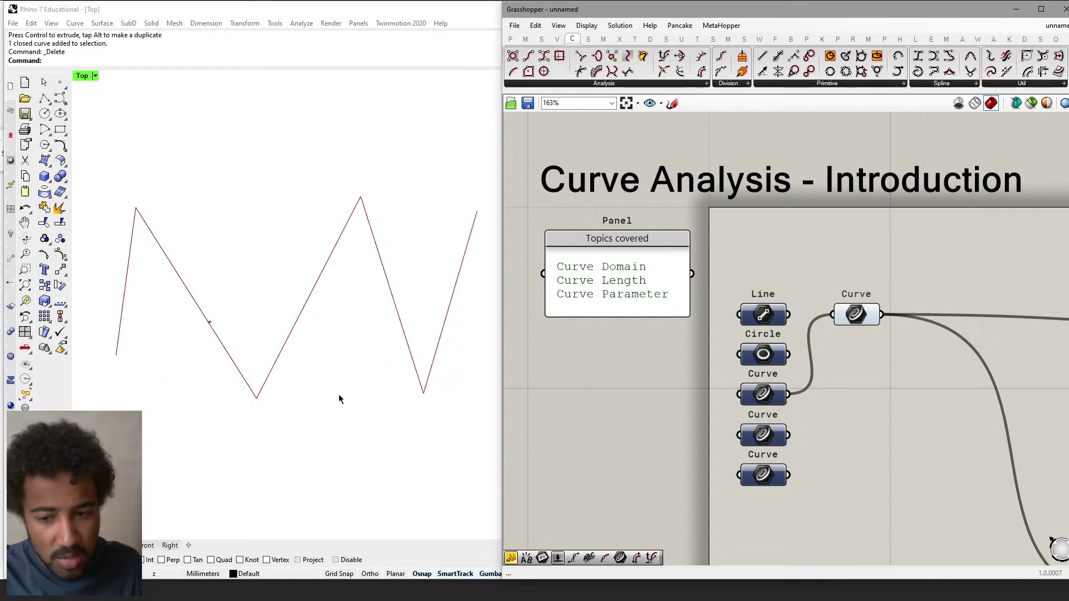
pyautogui.moveTo(788, 435); pyautogui.dragTo(832, 315)
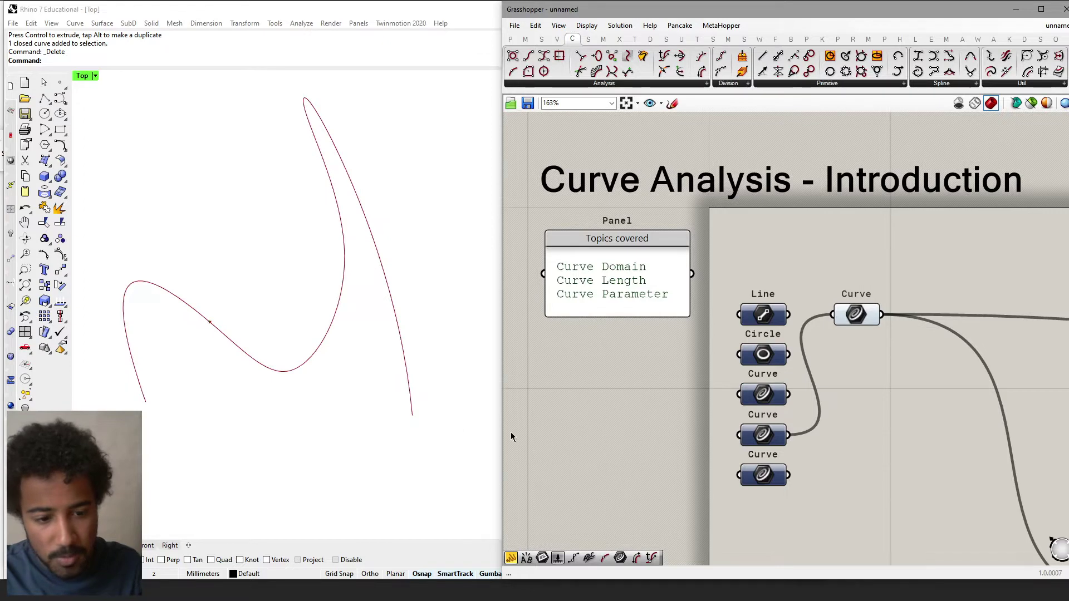
pyautogui.moveTo(789, 475); pyautogui.dragTo(838, 317)
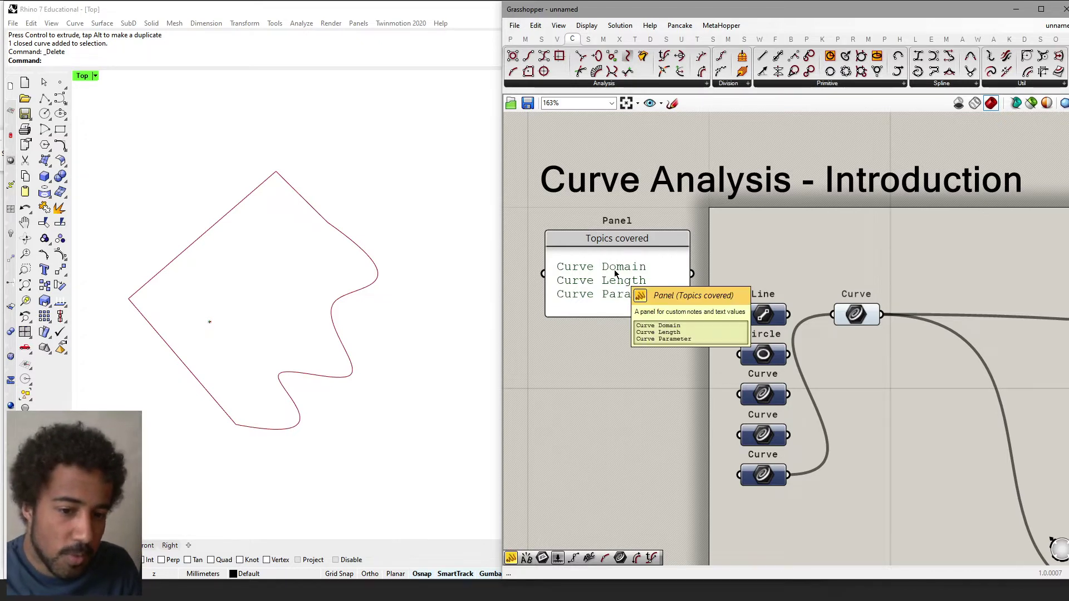
# Move the Curve Domain component and its Domain panel next to the receiving Curve parameter
pyautogui.scroll(-1, 613, 269)
pyautogui.moveTo(943, 340); pyautogui.dragTo(461, 398, button='right')
pyautogui.moveTo(948, 359); pyautogui.dragTo(771, 404)
pyautogui.moveTo(625, 405); pyautogui.dragTo(814, 394, button='right')
pyautogui.moveTo(967, 387); pyautogui.dragTo(601, 372)
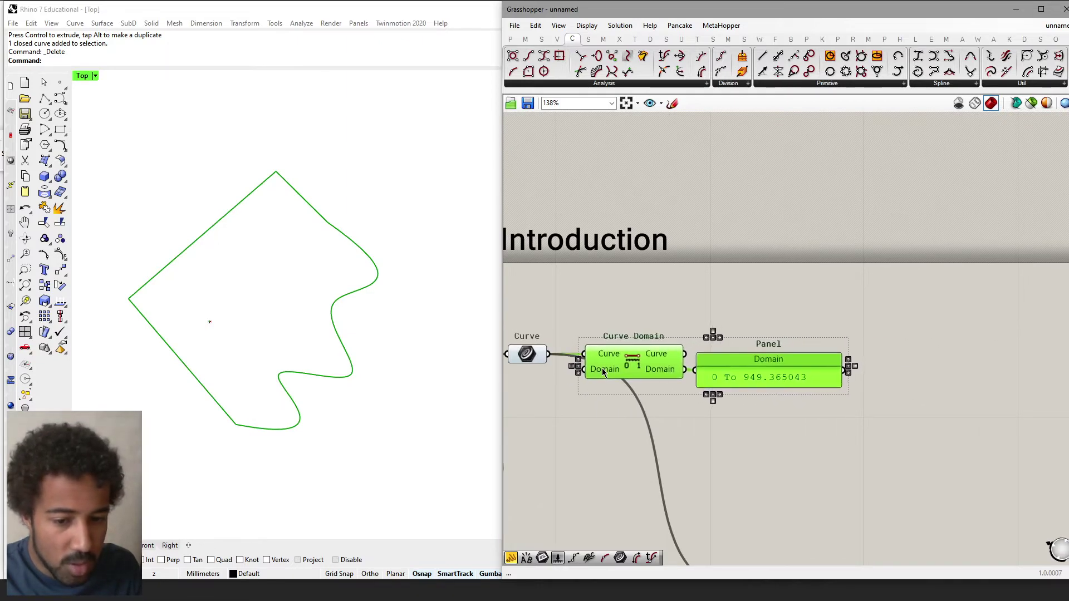
pyautogui.click(585, 400)
pyautogui.moveTo(585, 401); pyautogui.dragTo(740, 407, button='right')
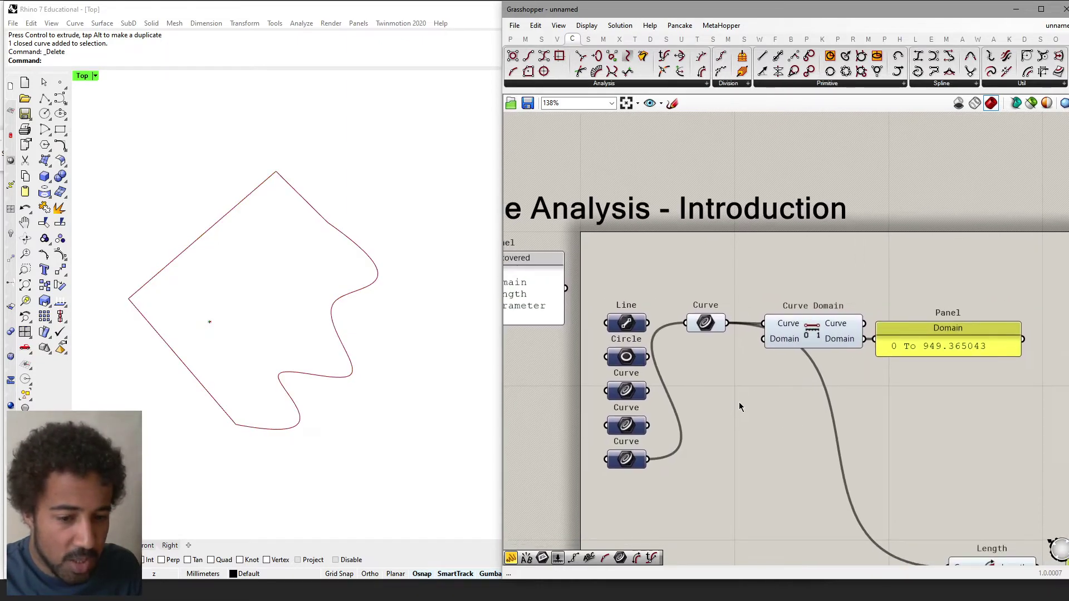
# Select the lowest source Curve and the receiving Curve parameter to highlight the closed curve in the viewport, and clear the selection
pyautogui.scroll(2, 740, 407)
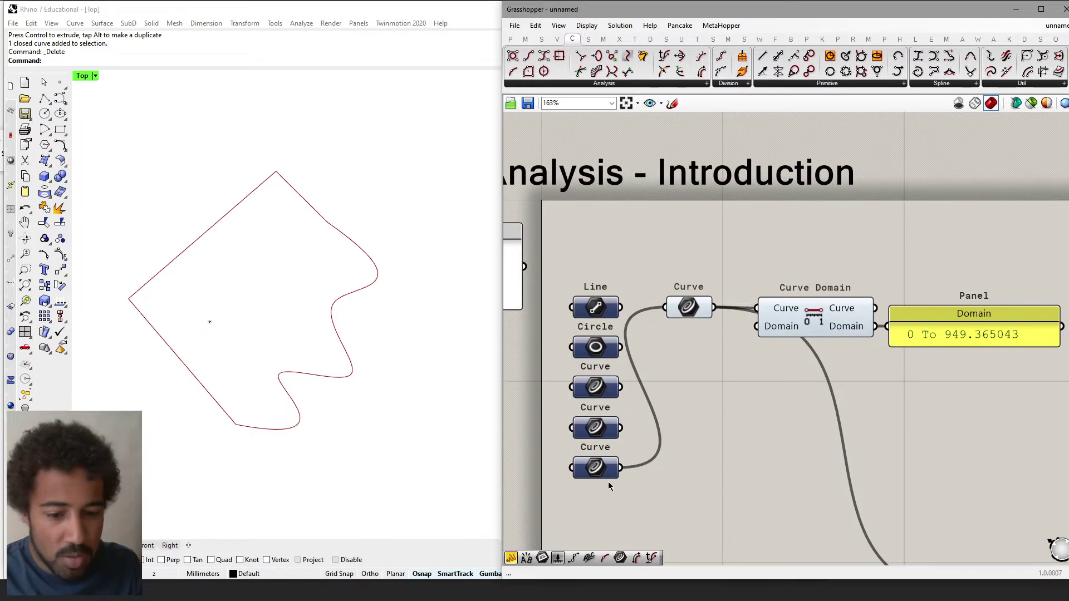
pyautogui.click(598, 467)
pyautogui.click(698, 312)
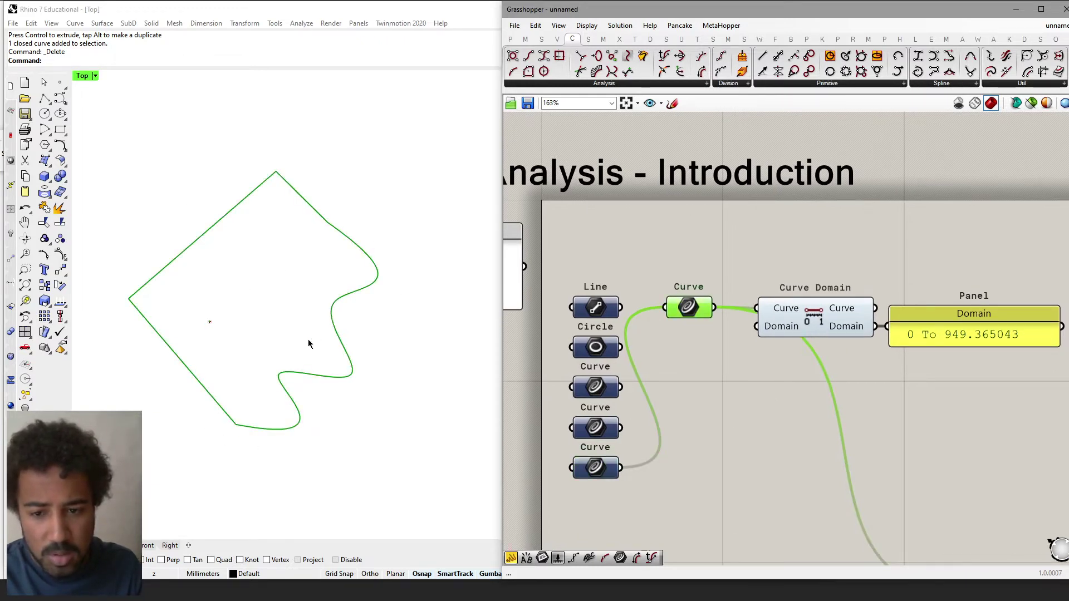
pyautogui.click(773, 435)
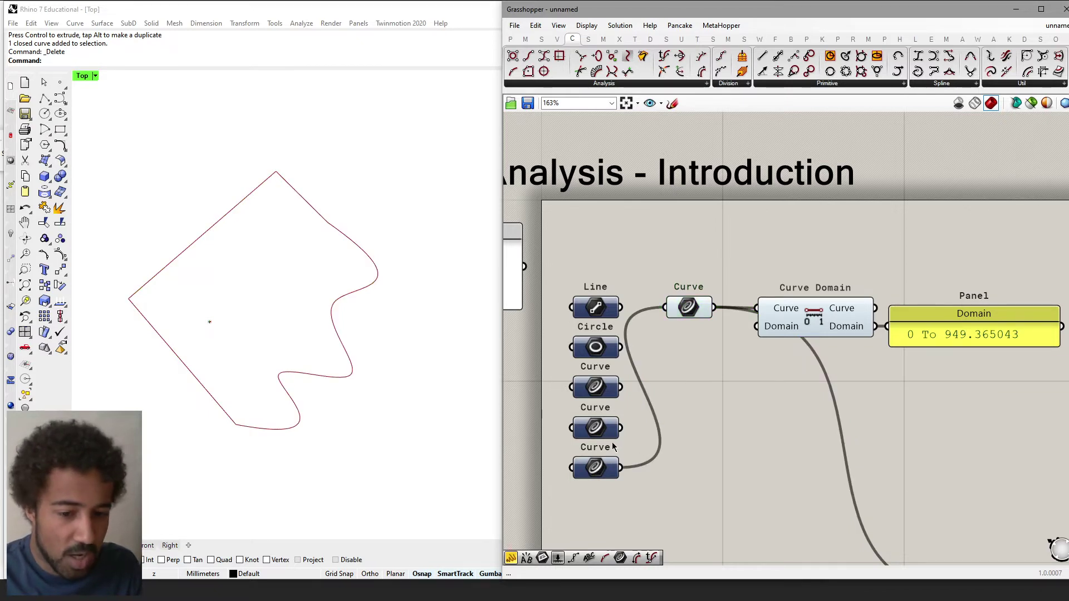
# Rewire the receiving Curve parameter to the open smooth curve, the zigzag polyline and the Circle in turn to compare their domains
pyautogui.moveTo(621, 427); pyautogui.dragTo(668, 310)
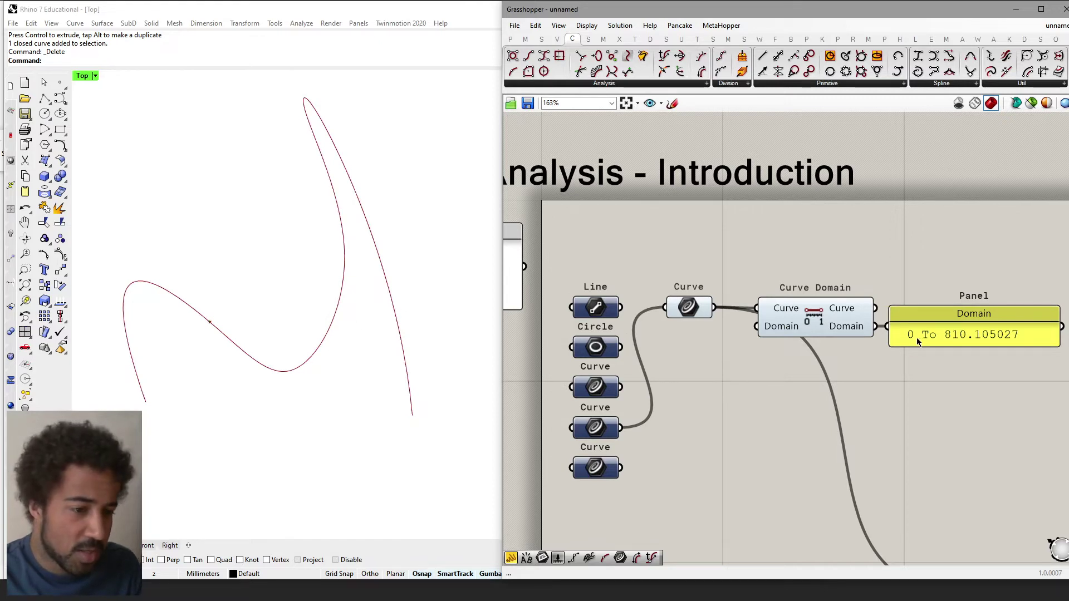
pyautogui.moveTo(622, 387); pyautogui.dragTo(666, 308)
pyautogui.moveTo(622, 347); pyautogui.dragTo(690, 316)
pyautogui.moveTo(622, 347); pyautogui.dragTo(668, 310)
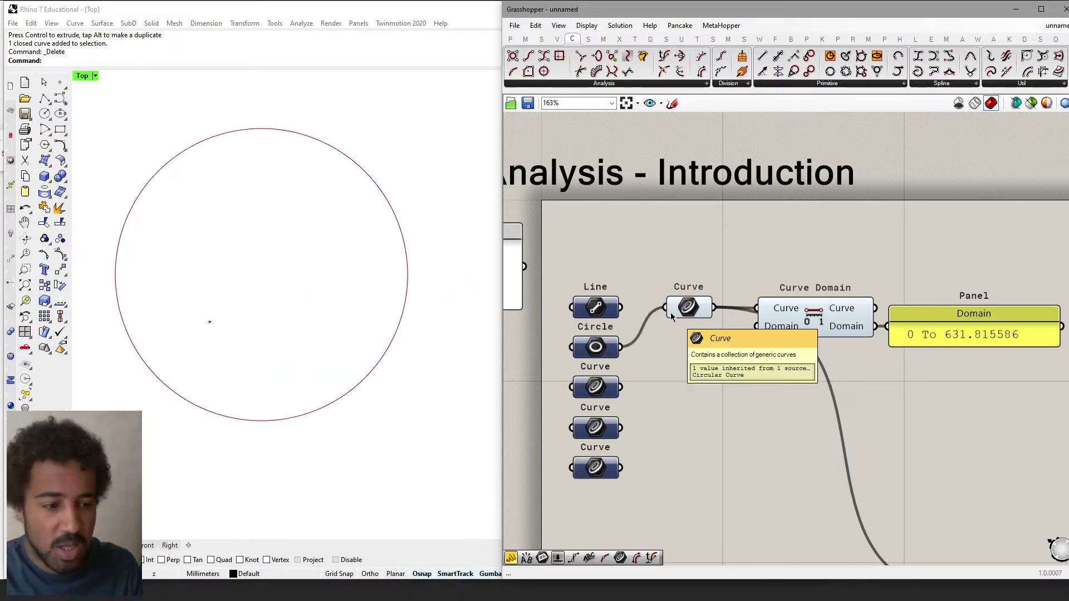
# Move the Length component and its Length panel directly below the Curve Domain component
pyautogui.scroll(-1, 717, 365)
pyautogui.moveTo(717, 365); pyautogui.dragTo(631, 352, button='right')
pyautogui.moveTo(1006, 467); pyautogui.dragTo(884, 567)
pyautogui.moveTo(974, 548); pyautogui.dragTo(803, 358)
pyautogui.click(744, 432)
pyautogui.click(692, 380)
pyautogui.moveTo(692, 380); pyautogui.dragTo(734, 393, button='right')
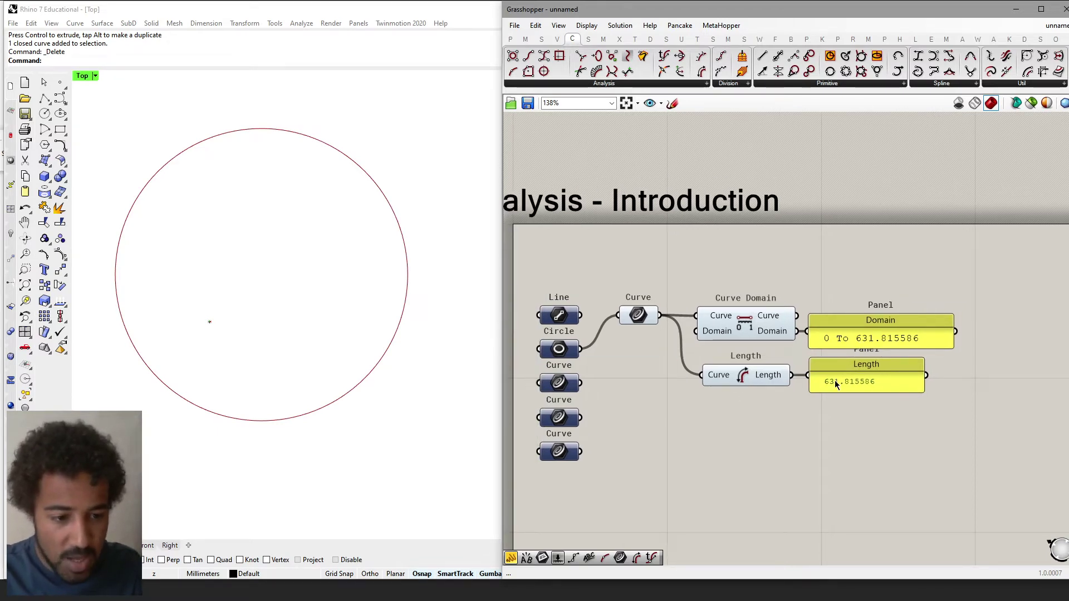
# Rewire the receiving Curve parameter to the Line and to the open smooth curve to compare domain with length
pyautogui.scroll(4, 835, 381)
pyautogui.scroll(-2, 816, 389)
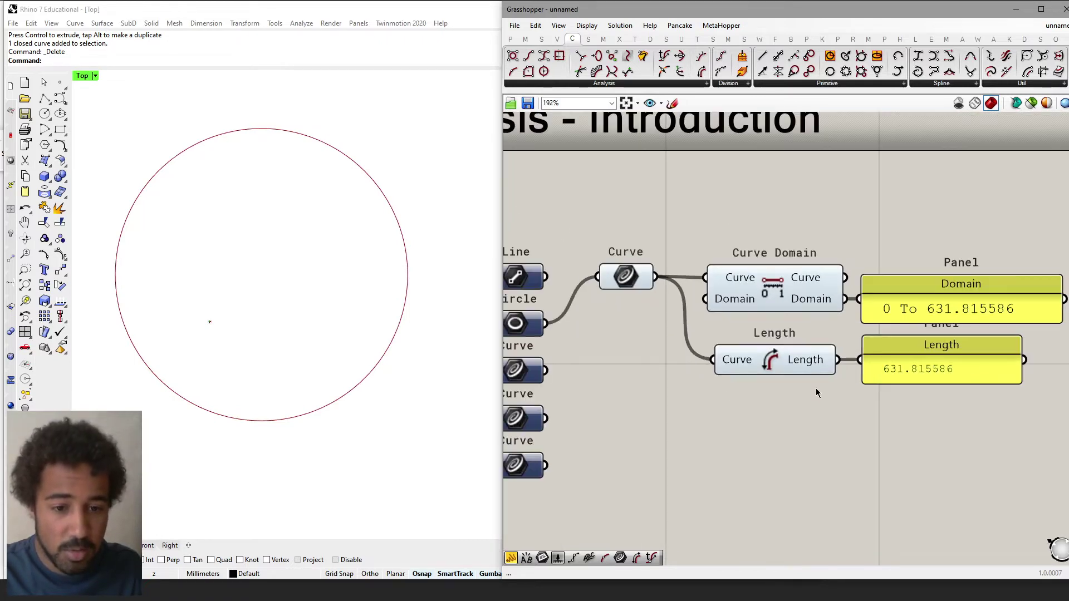
pyautogui.moveTo(597, 262); pyautogui.dragTo(647, 263)
pyautogui.moveTo(725, 318); pyautogui.dragTo(668, 314, button='right')
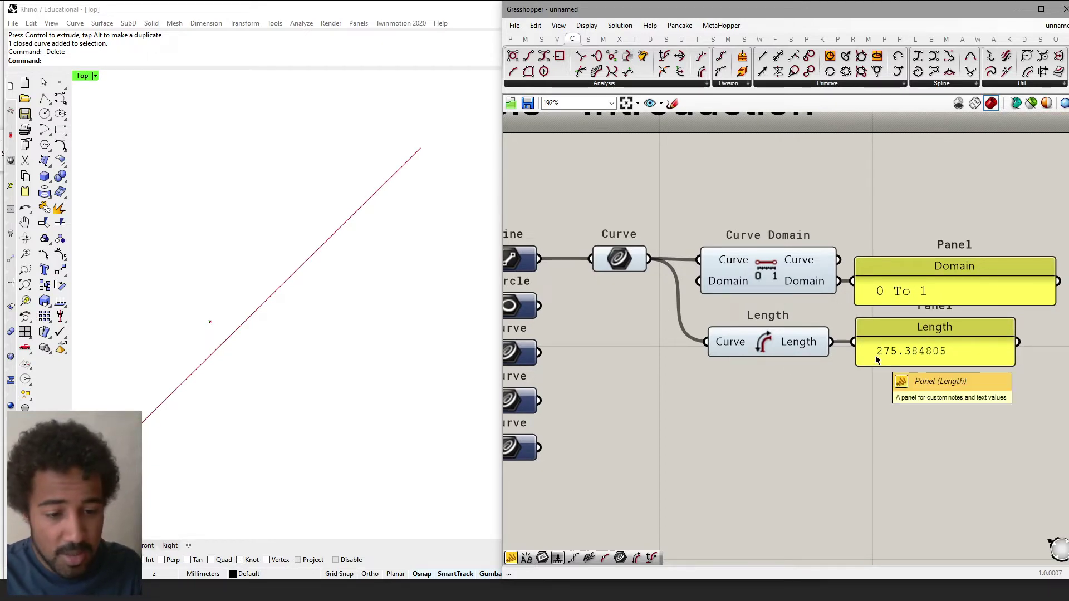
pyautogui.moveTo(564, 383); pyautogui.dragTo(581, 387, button='right')
pyautogui.moveTo(557, 404); pyautogui.dragTo(593, 268)
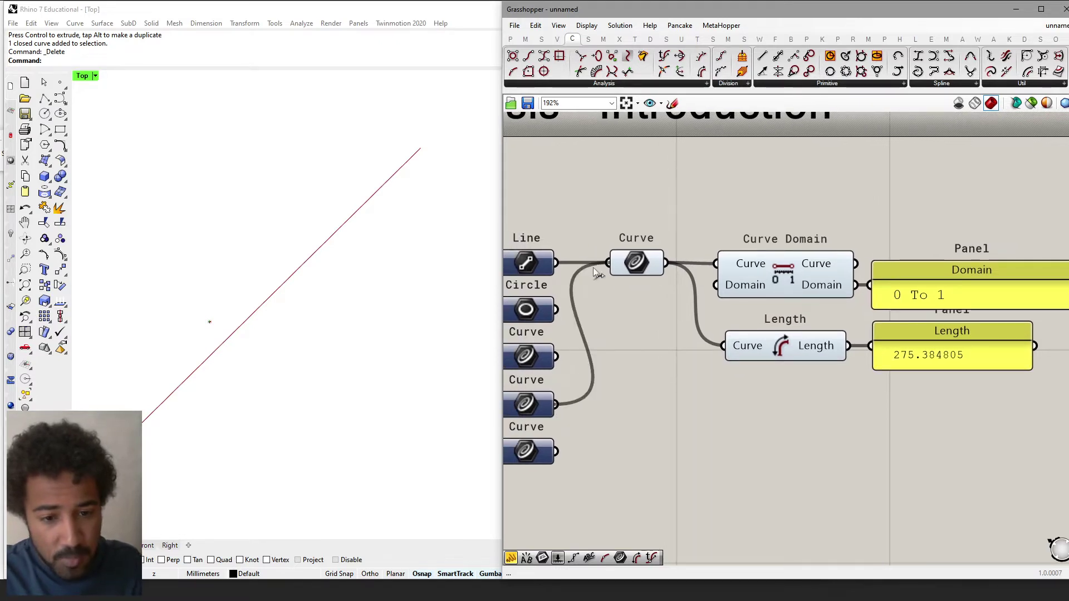
pyautogui.click(534, 412)
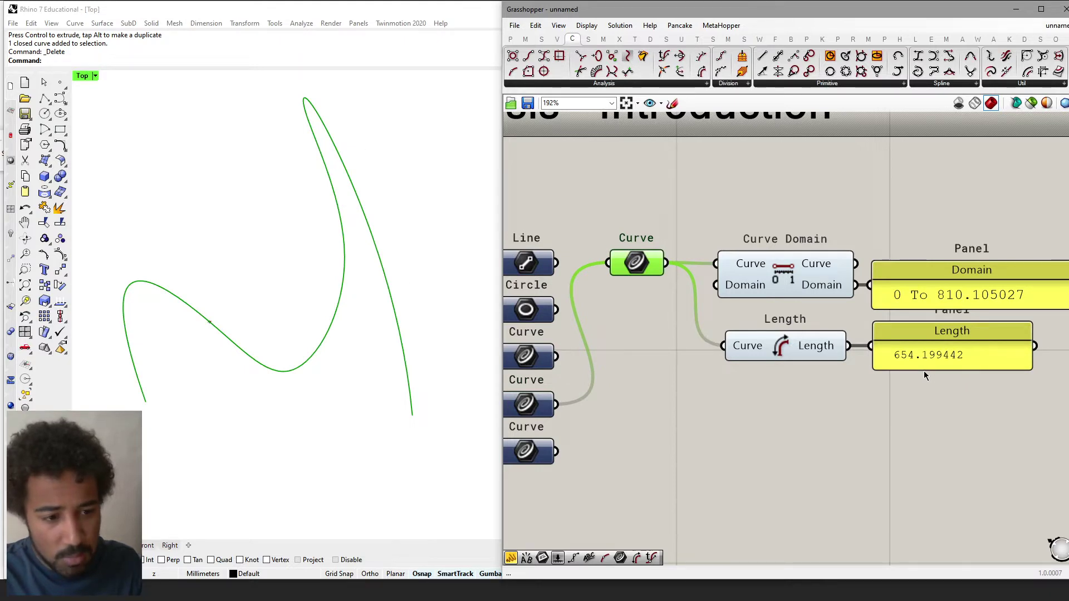
pyautogui.moveTo(925, 375); pyautogui.dragTo(890, 374, button='right')
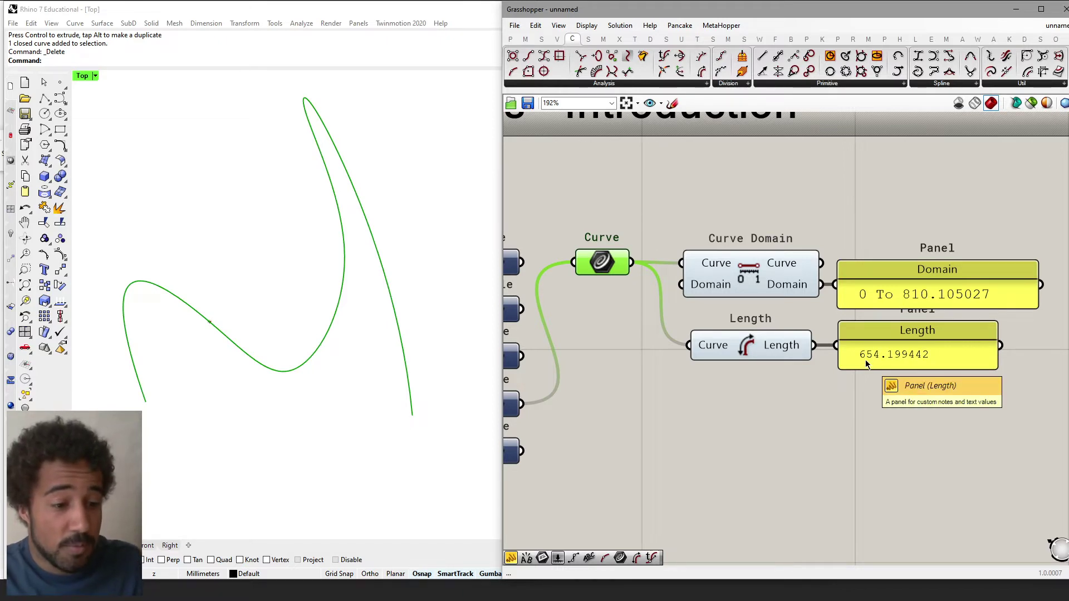
# Connect the lowest source Curve, holding the closed curve, to the receiving Curve parameter and clear the selection
pyautogui.moveTo(653, 366); pyautogui.dragTo(701, 357, button='right')
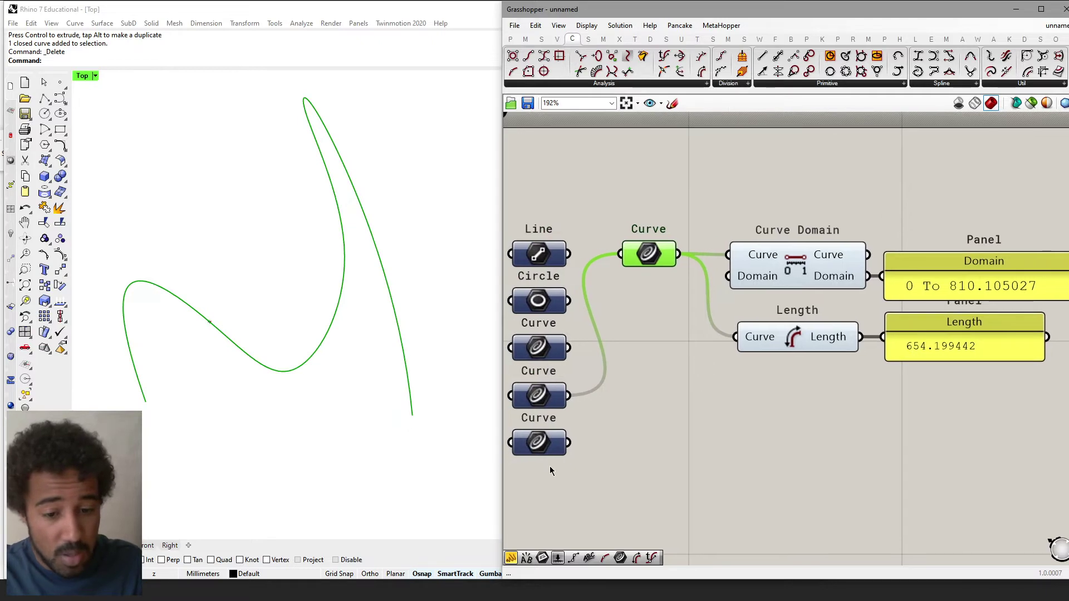
pyautogui.moveTo(569, 443); pyautogui.dragTo(615, 262)
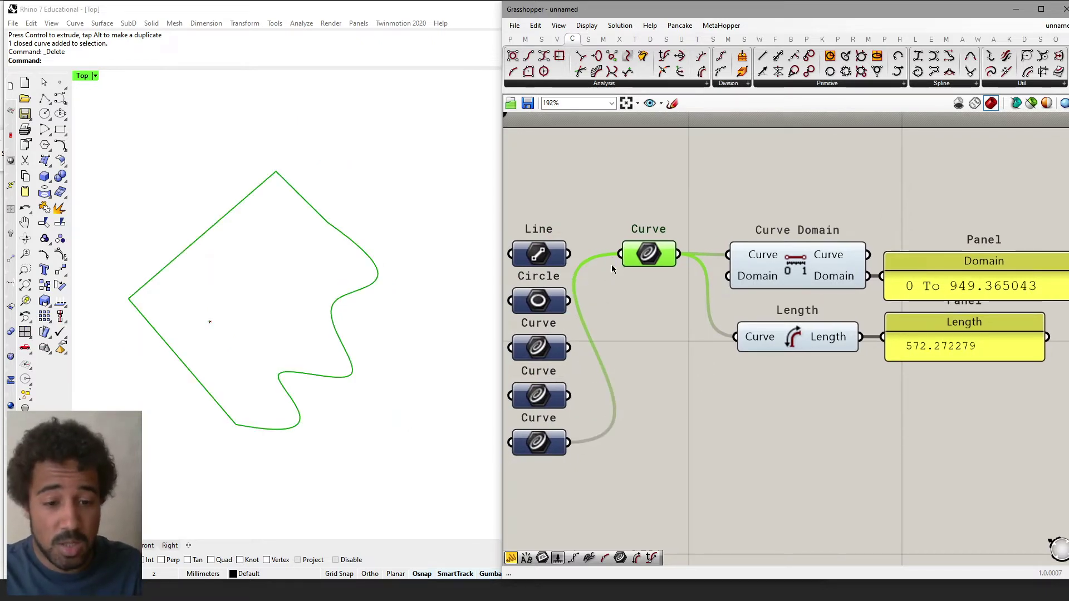
pyautogui.moveTo(622, 281); pyautogui.dragTo(626, 286, button='right')
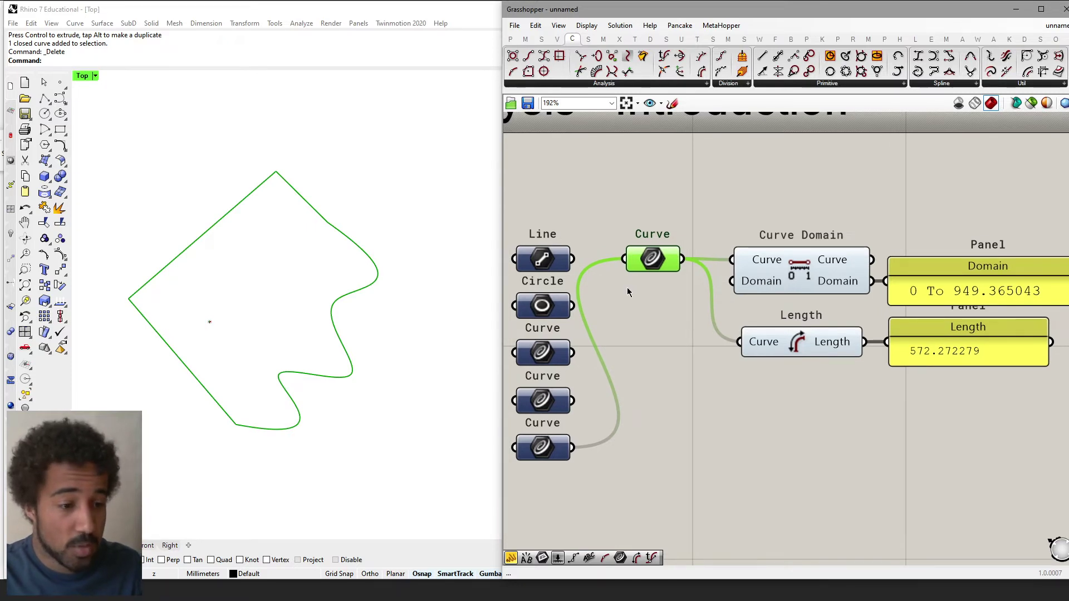
pyautogui.click(627, 289)
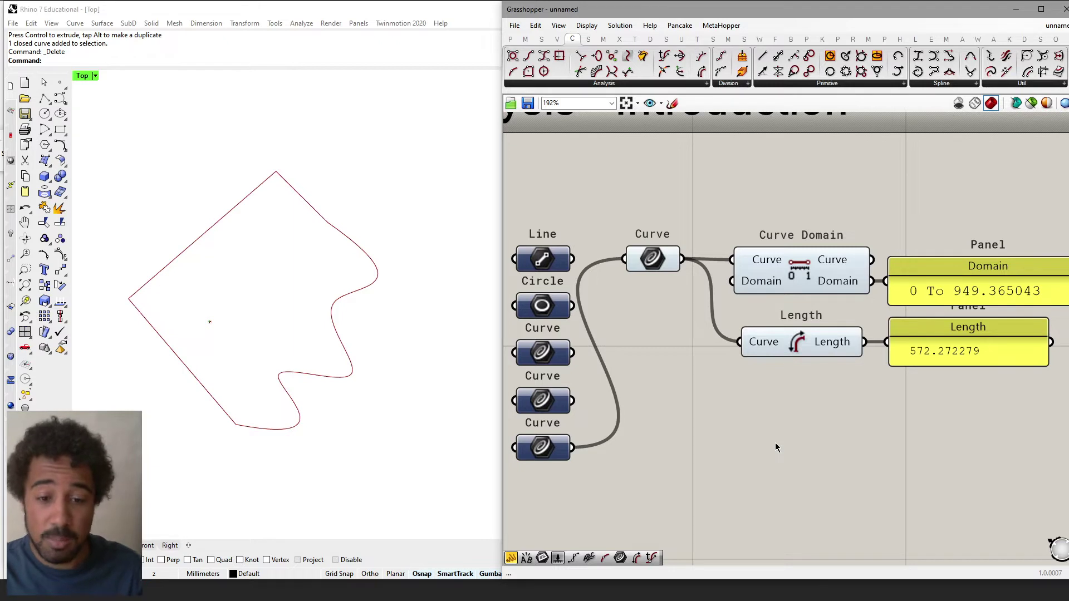
# Examine the Curve Domain and Length components with their panels, and check the Topics covered panel
pyautogui.moveTo(776, 447); pyautogui.dragTo(773, 429, button='right')
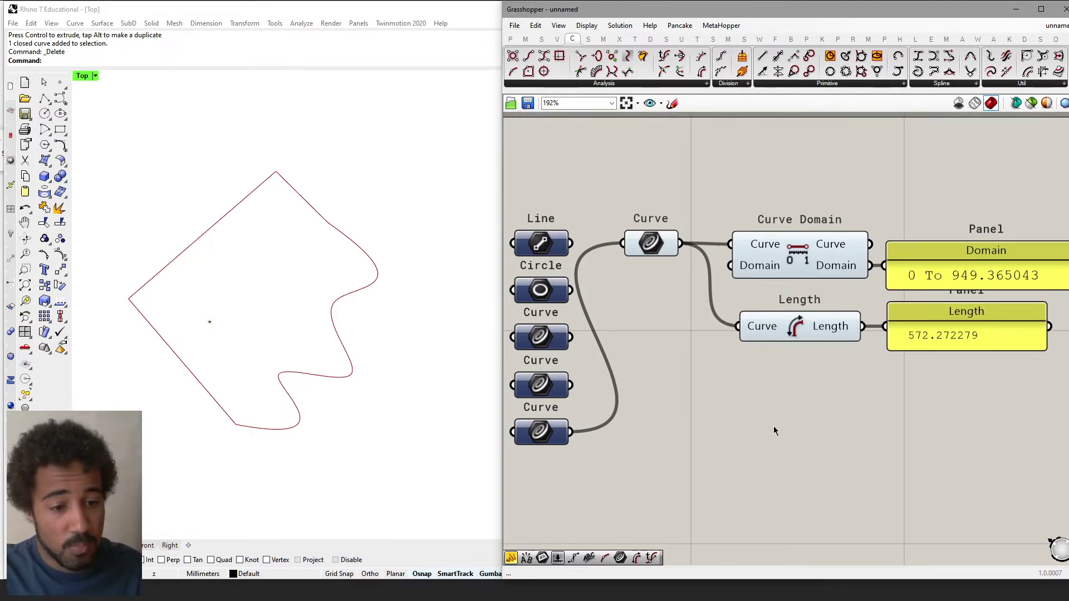
pyautogui.scroll(-3, 773, 426)
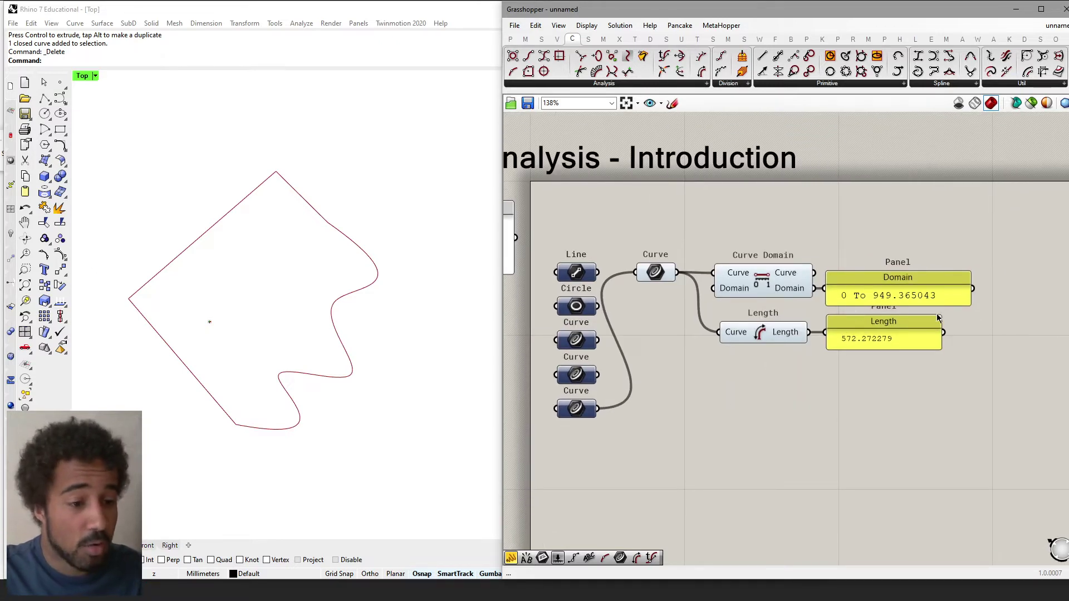
pyautogui.moveTo(991, 318); pyautogui.dragTo(720, 369)
pyautogui.moveTo(826, 428); pyautogui.dragTo(732, 392, button='right')
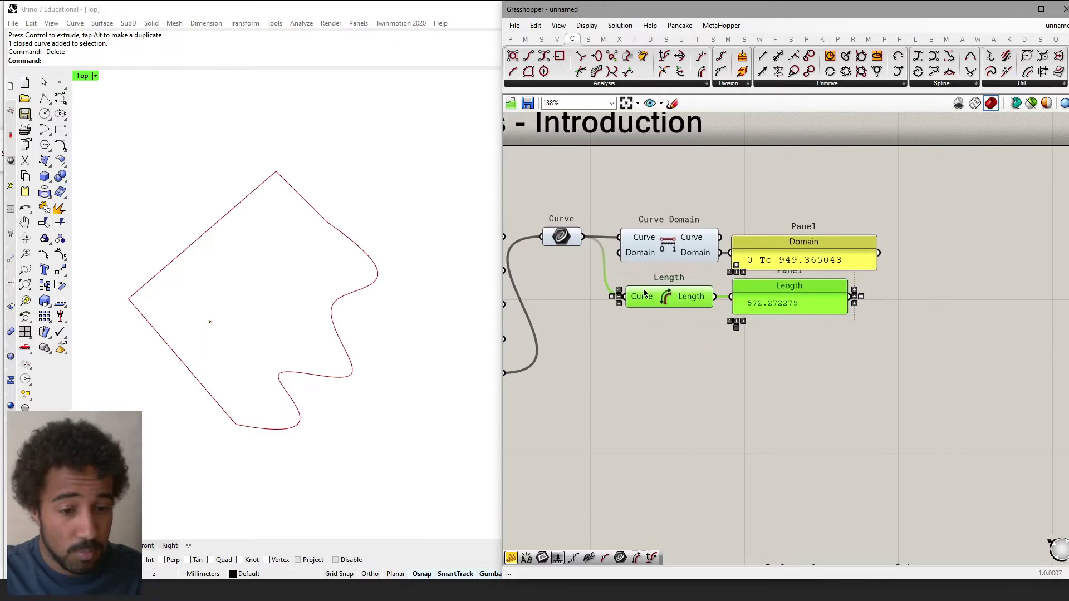
pyautogui.click(620, 373)
pyautogui.moveTo(613, 382); pyautogui.dragTo(709, 322, button='right')
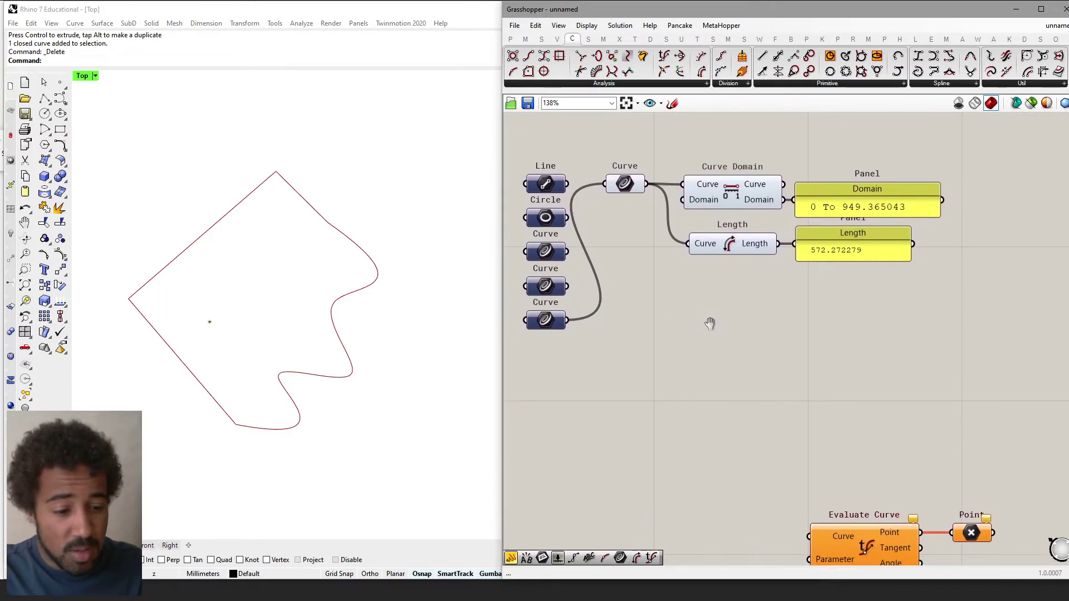
pyautogui.moveTo(866, 396); pyautogui.dragTo(920, 465, button='right')
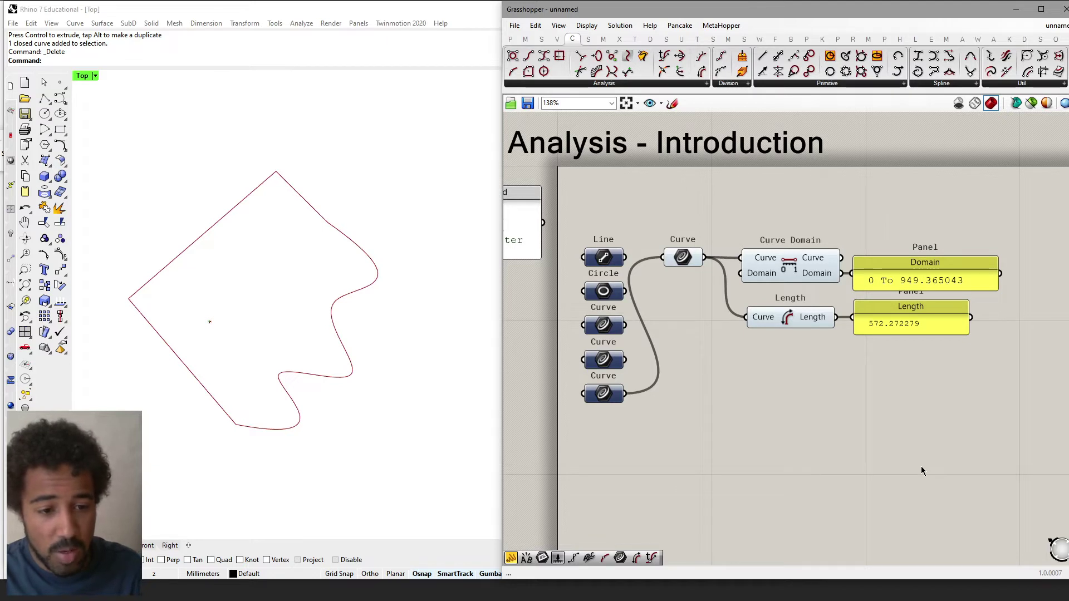
pyautogui.moveTo(833, 448); pyautogui.dragTo(916, 464, button='right')
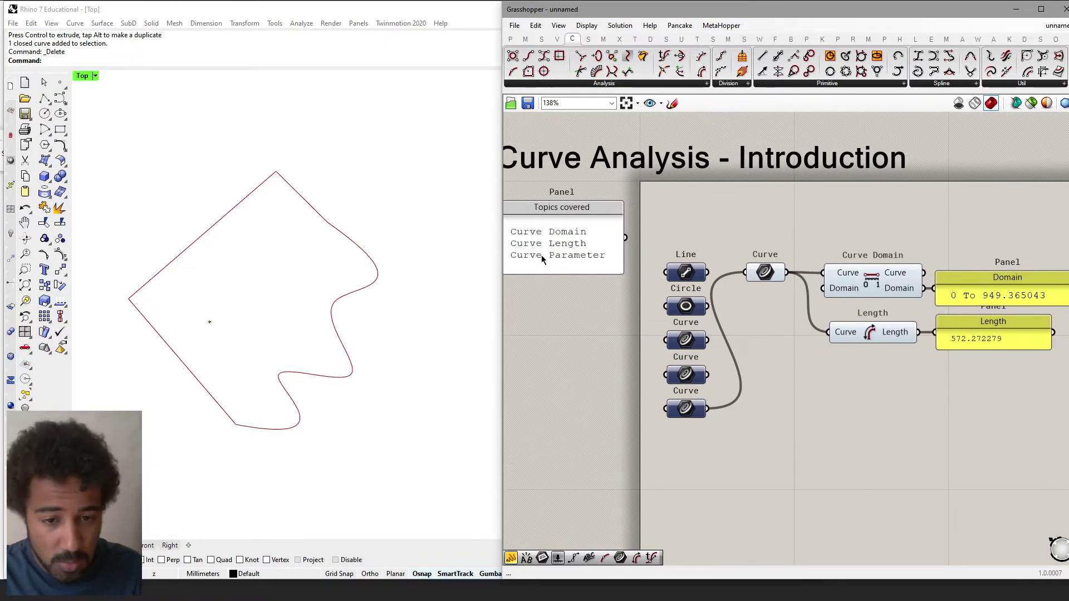
# Move the Evaluate Curve component and its connected Point parameter below the Length component
pyautogui.moveTo(980, 529); pyautogui.dragTo(782, 405, button='right')
pyautogui.moveTo(979, 469); pyautogui.dragTo(687, 563)
pyautogui.moveTo(850, 545); pyautogui.dragTo(729, 309)
pyautogui.click(710, 353)
pyautogui.moveTo(709, 353); pyautogui.dragTo(809, 453, button='right')
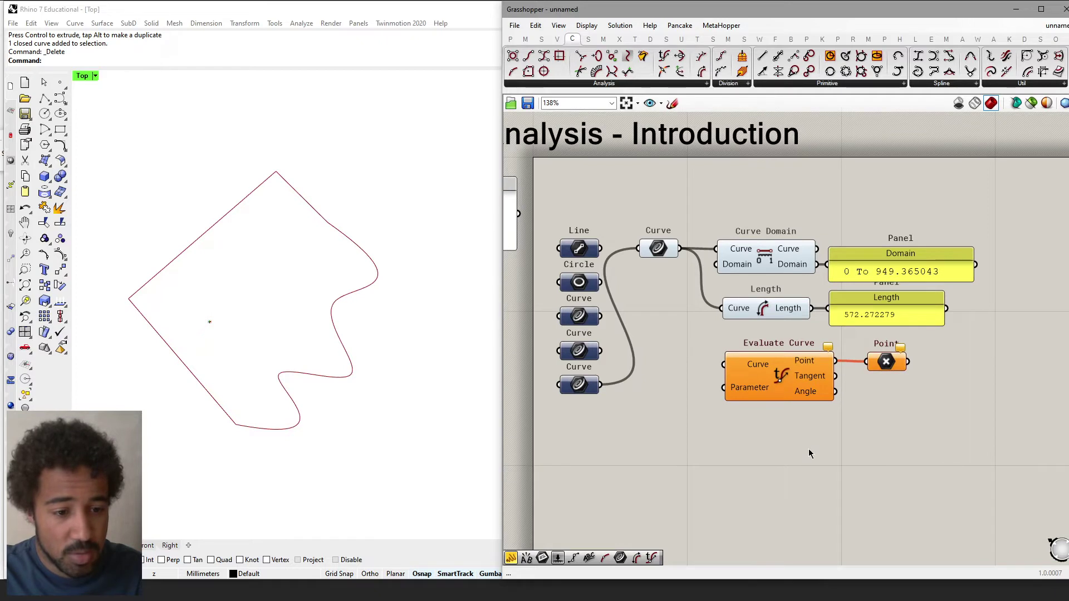
pyautogui.moveTo(942, 334); pyautogui.dragTo(795, 420)
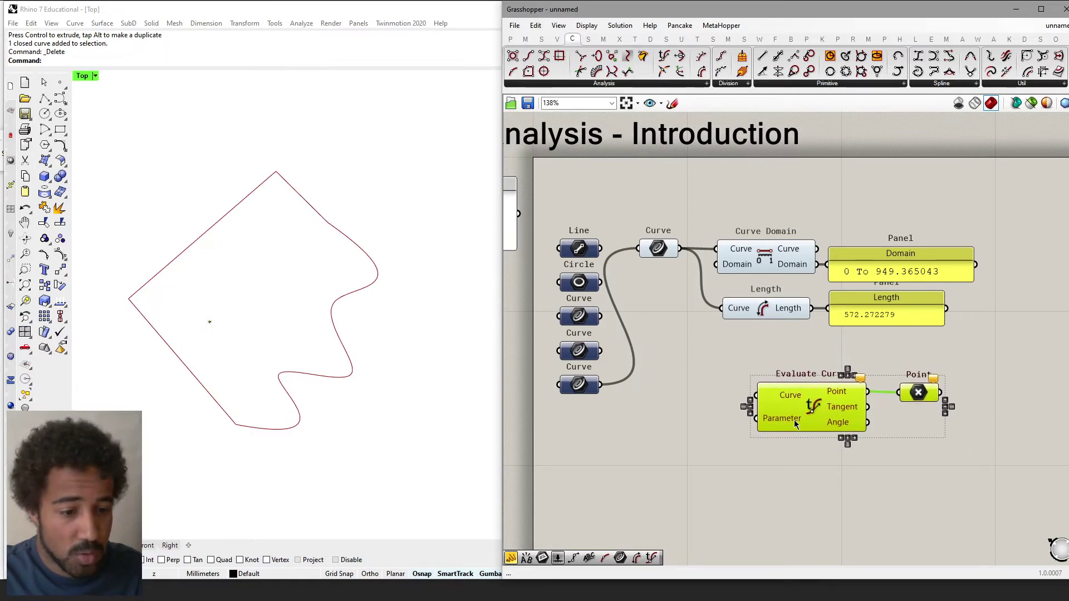
# Connect the receiving Curve parameter to the Curve input of the Evaluate Curve component
pyautogui.click(766, 482)
pyautogui.moveTo(681, 248); pyautogui.dragTo(756, 396)
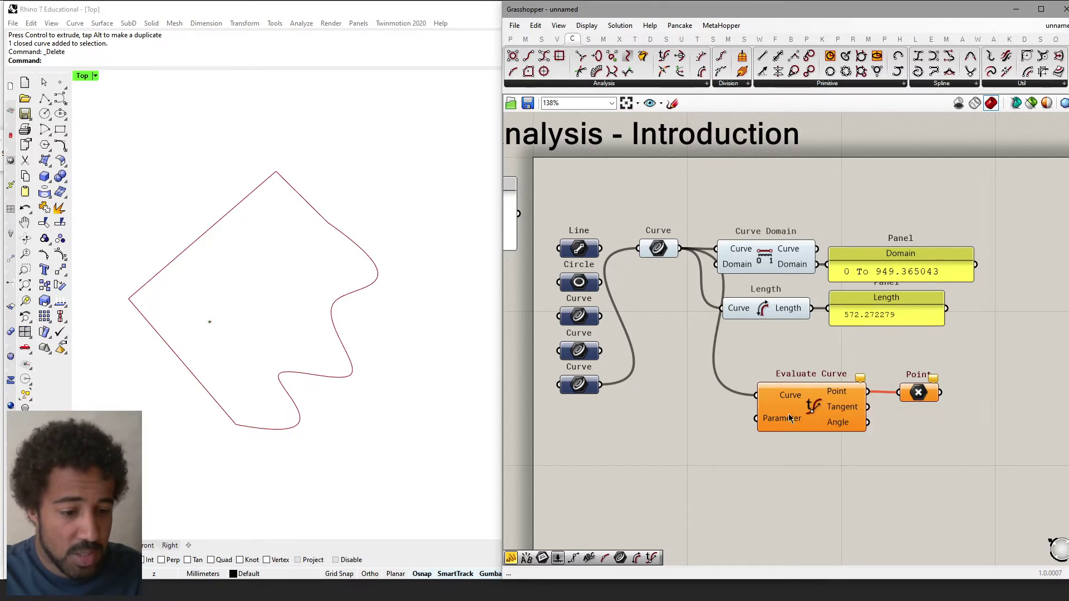
pyautogui.scroll(3, 784, 423)
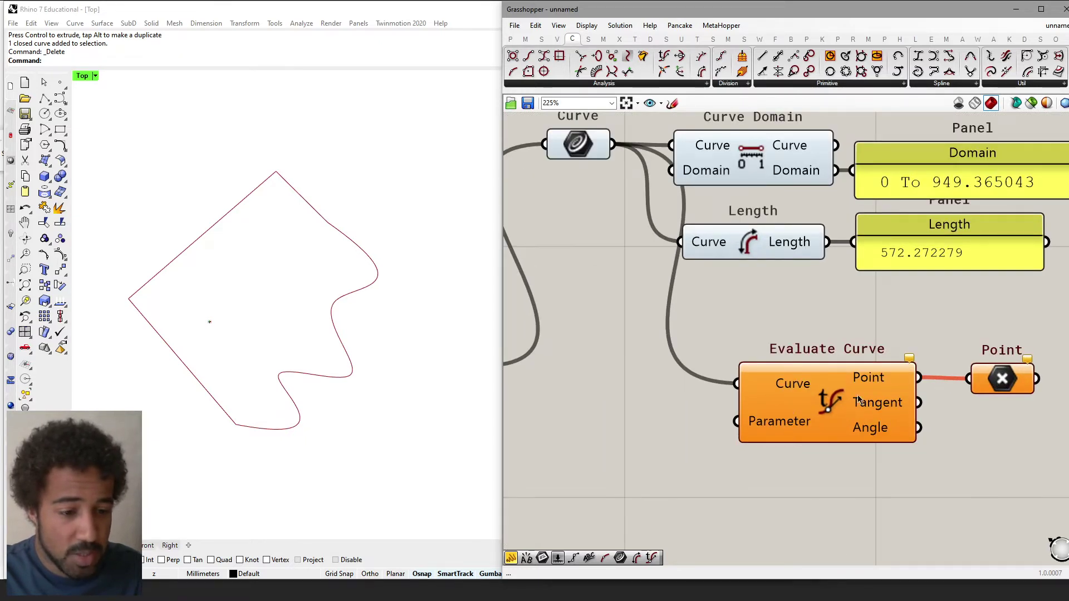
pyautogui.moveTo(844, 352); pyautogui.dragTo(792, 331, button='right')
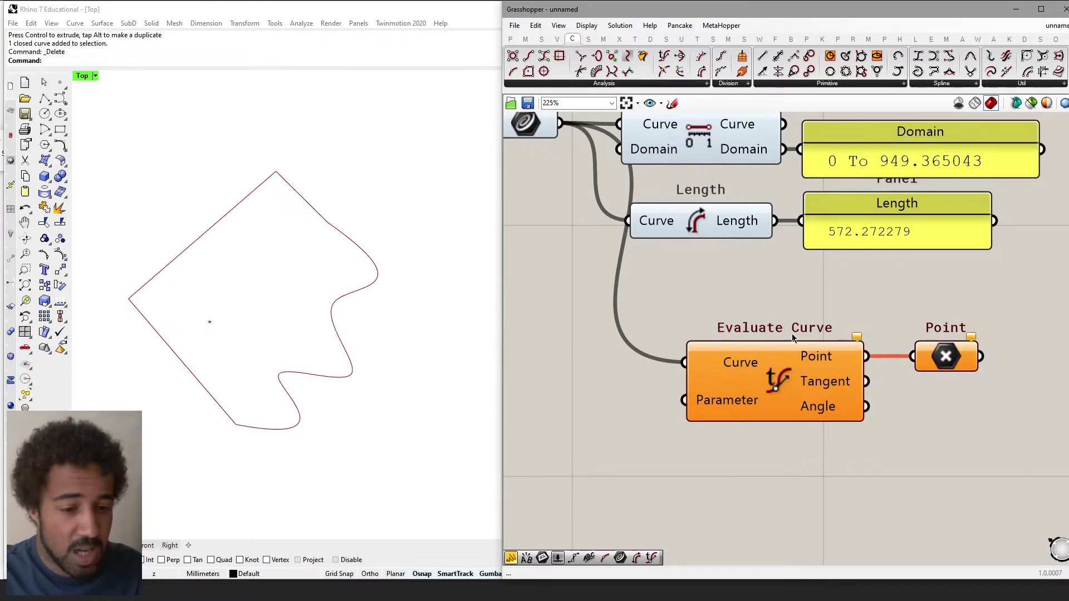
pyautogui.moveTo(601, 388); pyautogui.dragTo(760, 378, button='right')
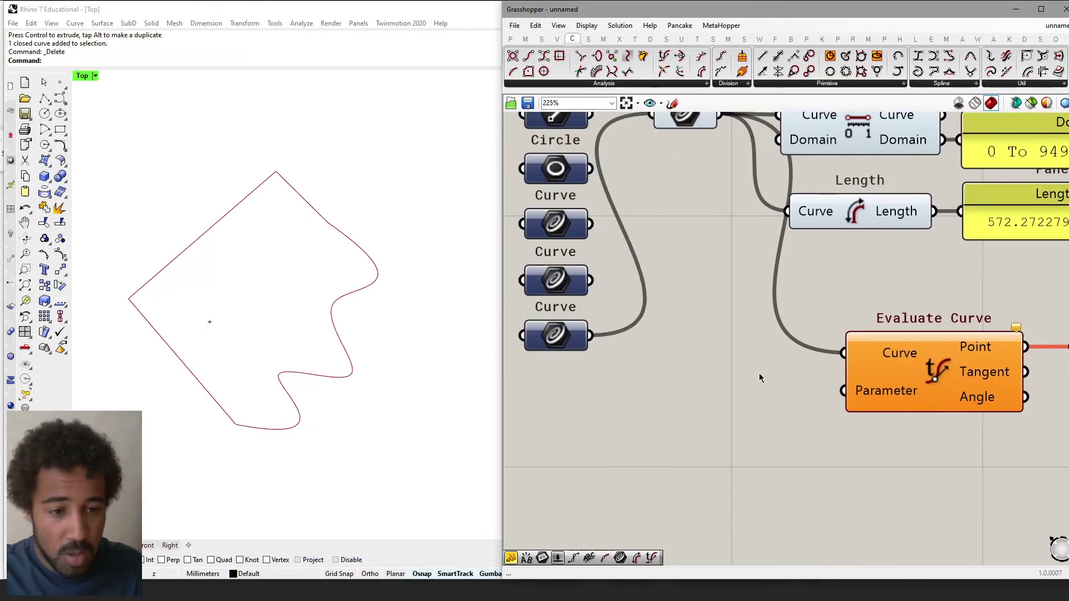
pyautogui.scroll(-3, 761, 378)
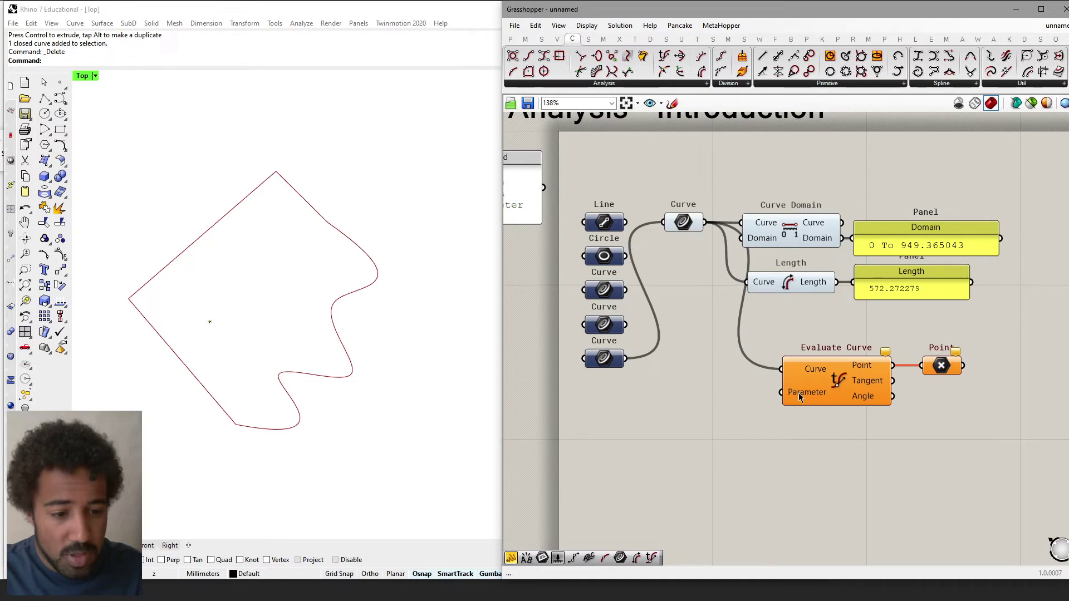
pyautogui.moveTo(800, 397)
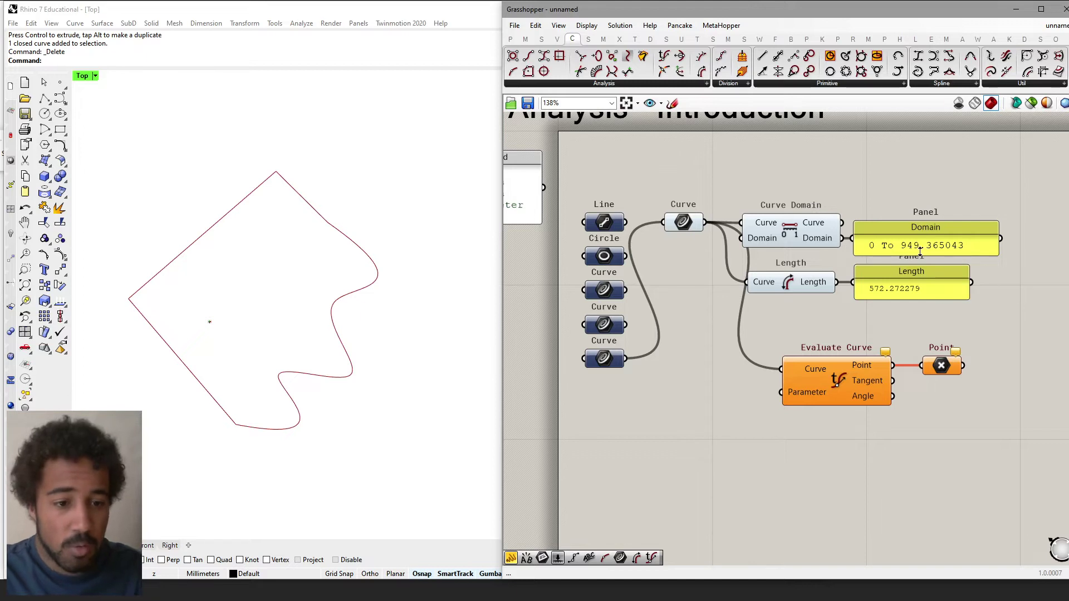
# Move Curve Domain, Length and their panels farther from the receiving Curve parameter, and feed that parameter from the fourth source, the open smooth curve
pyautogui.moveTo(949, 189); pyautogui.dragTo(817, 285)
pyautogui.click(863, 304)
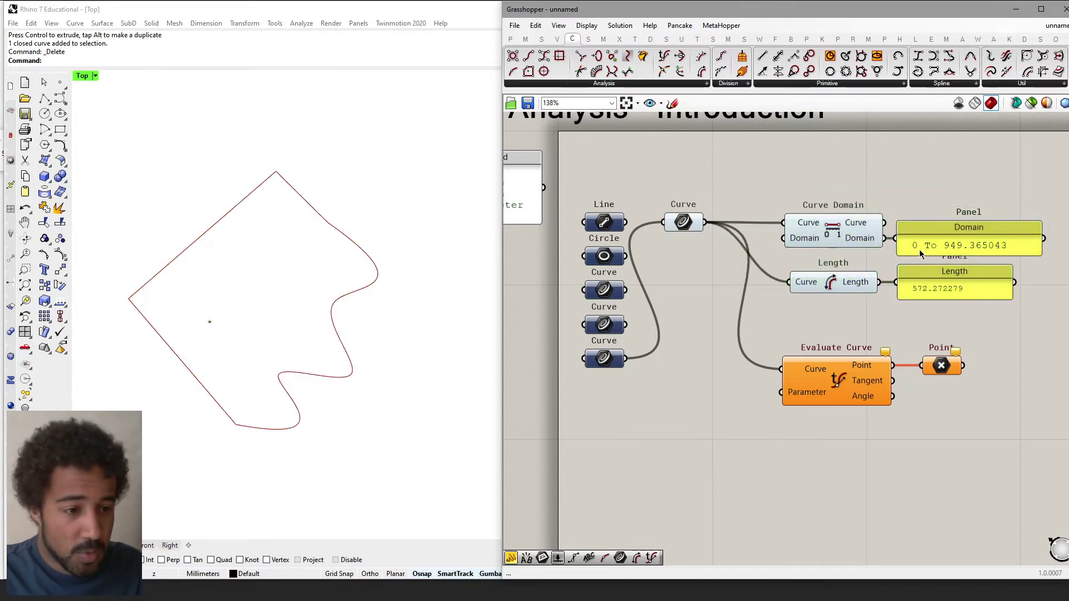
pyautogui.moveTo(626, 324); pyautogui.dragTo(662, 223)
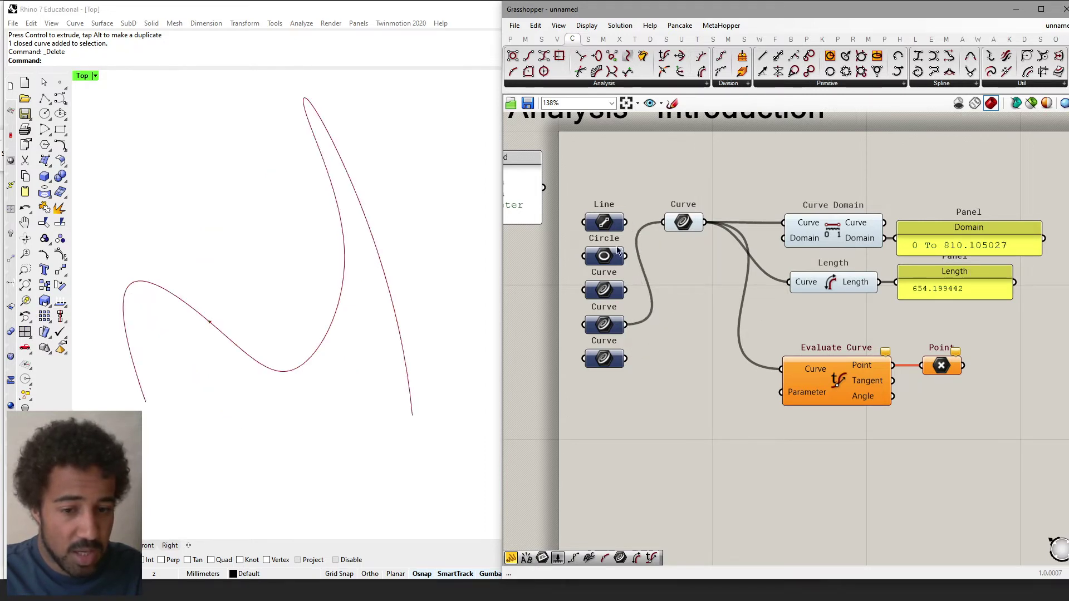
# Bring the 0 to 810 Number Slider beside Evaluate Curve and connect it to the Parameter input
pyautogui.moveTo(906, 326); pyautogui.dragTo(917, 211, button='right')
pyautogui.moveTo(762, 549); pyautogui.dragTo(738, 294)
pyautogui.moveTo(746, 293); pyautogui.dragTo(764, 356, button='right')
pyautogui.scroll(4, 707, 365)
pyautogui.moveTo(687, 361)
pyautogui.mouseDown()
pyautogui.moveTo(831, 365)
pyautogui.moveTo(671, 367)
pyautogui.mouseUp()
pyautogui.moveTo(827, 361); pyautogui.dragTo(873, 326)
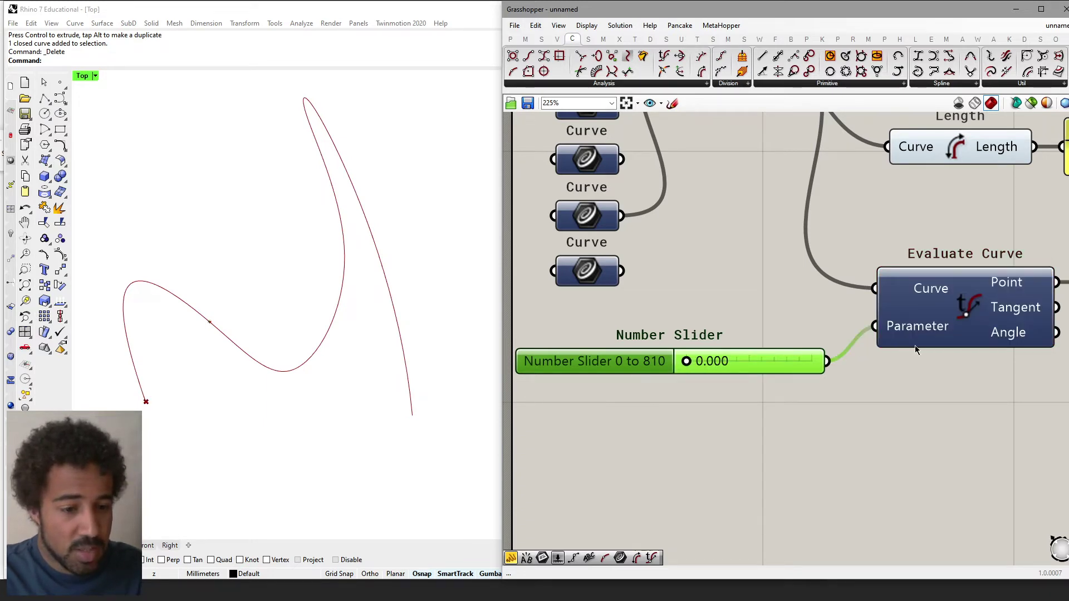
pyautogui.scroll(-2, 810, 379)
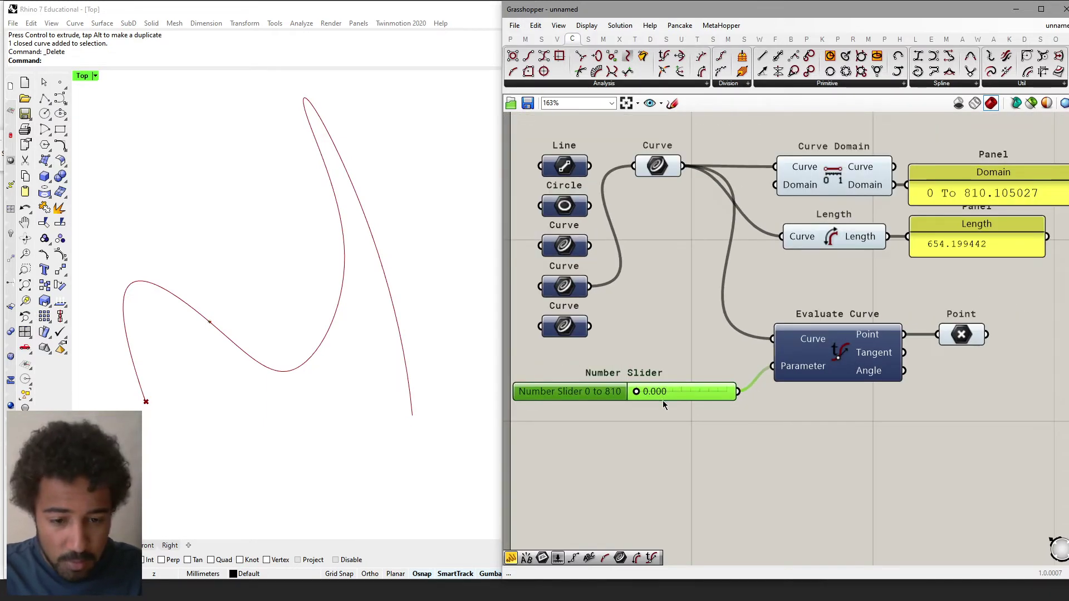
# Run the evaluated point along the smooth curve by sliding the parameter to 810, back to 272.763, and finally to 372.251
pyautogui.moveTo(637, 391); pyautogui.dragTo(744, 396)
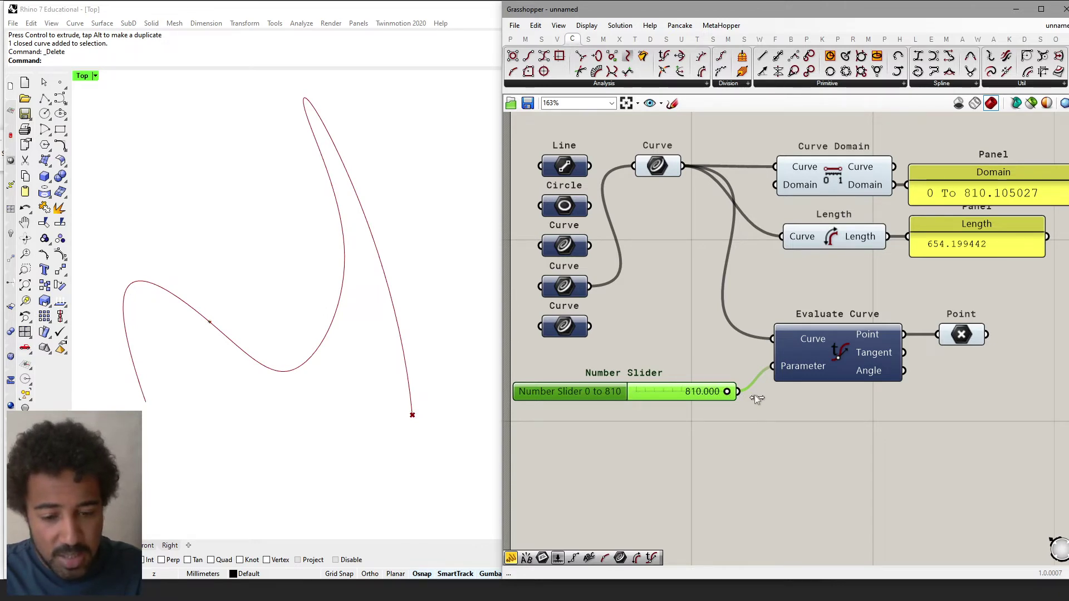
pyautogui.moveTo(770, 398); pyautogui.dragTo(769, 359, button='right')
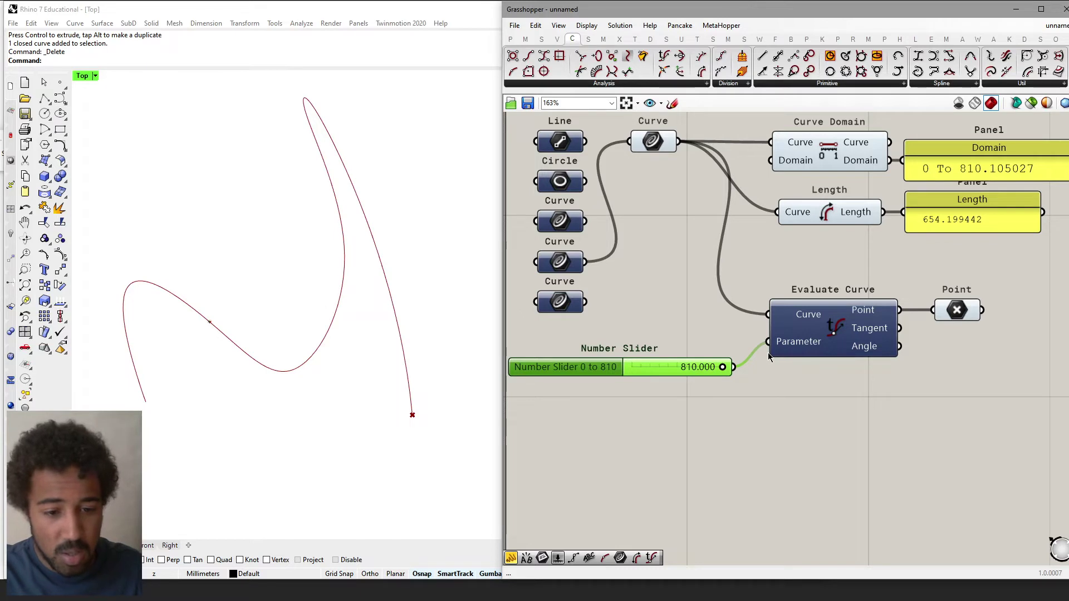
pyautogui.moveTo(696, 342)
pyautogui.mouseDown(button='right')
pyautogui.moveTo(718, 370)
pyautogui.moveTo(702, 352)
pyautogui.mouseUp(button='right')
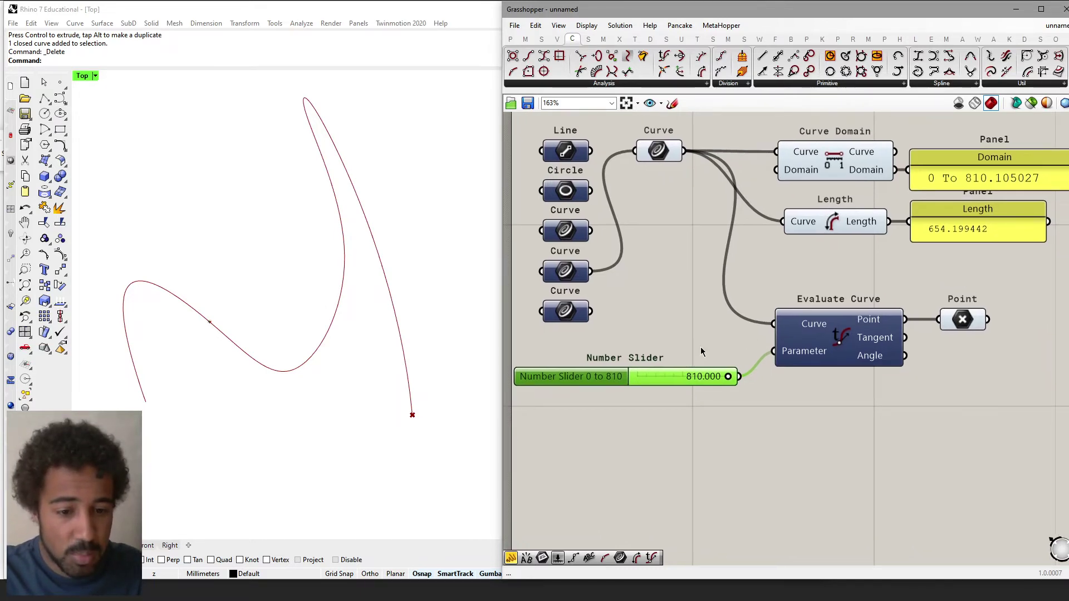
pyautogui.moveTo(725, 379); pyautogui.dragTo(666, 385)
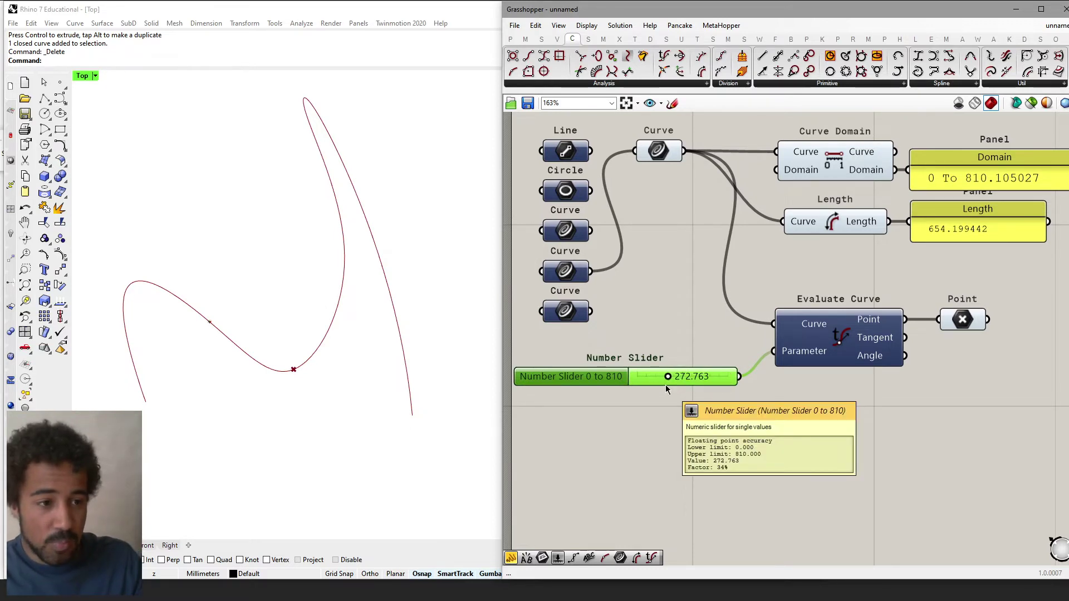
pyautogui.moveTo(667, 377)
pyautogui.mouseDown()
pyautogui.moveTo(726, 377)
pyautogui.moveTo(663, 382)
pyautogui.moveTo(712, 379)
pyautogui.moveTo(679, 393)
pyautogui.mouseUp()
pyautogui.click(671, 352)
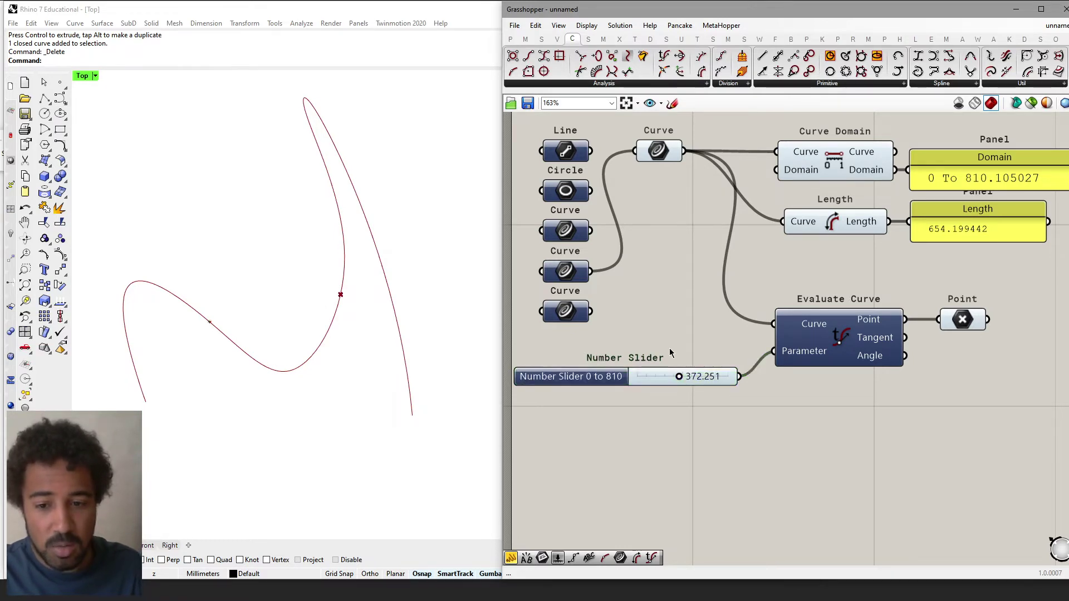
# Feed the receiving Curve parameter from the polyline source and delete the 0 to 810 Number Slider
pyautogui.keyDown('shift'); pyautogui.moveTo(591, 230); pyautogui.dragTo(636, 155); pyautogui.keyUp('shift')
pyautogui.moveTo(683, 378); pyautogui.dragTo(600, 396)
pyautogui.click(591, 381)
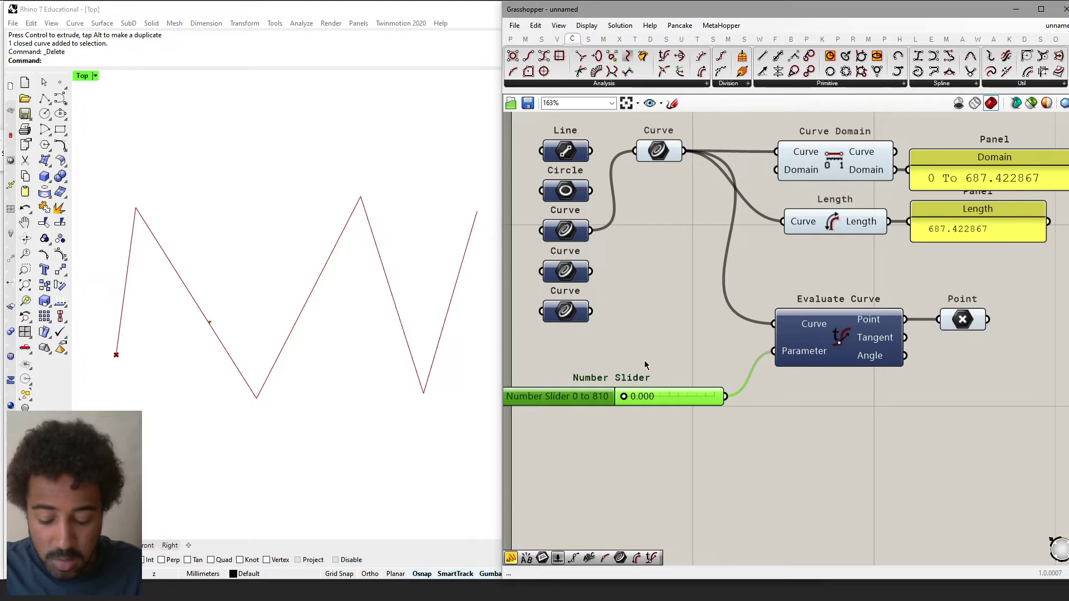
pyautogui.press('Delete')
pyautogui.moveTo(663, 305); pyautogui.dragTo(690, 355, button='right')
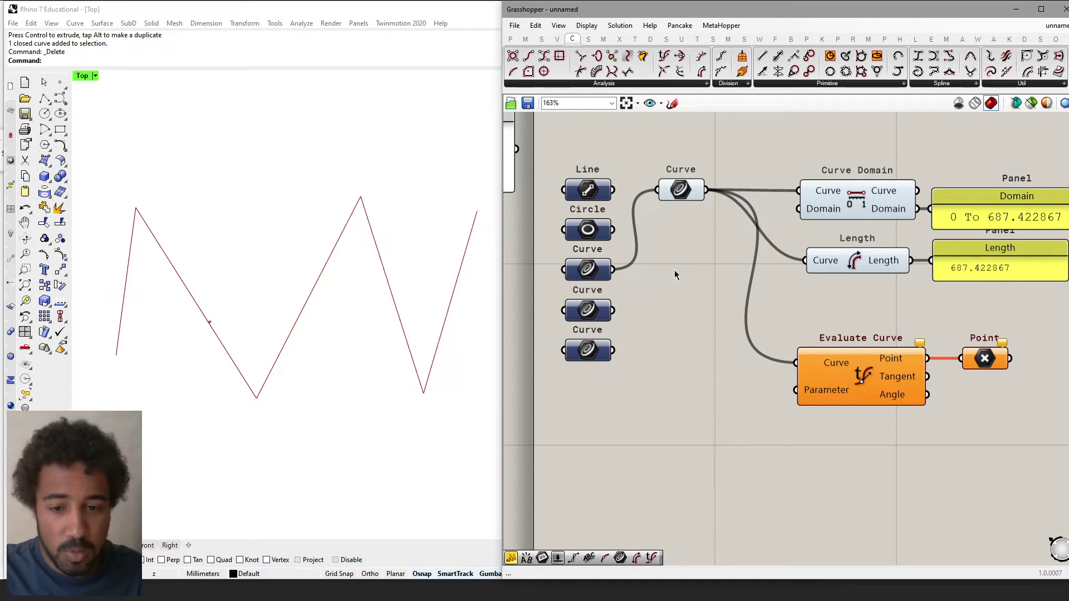
# Reparameterize the receiving Curve parameter that feeds Curve Domain, Length and Evaluate Curve
pyautogui.rightClick(680, 191)
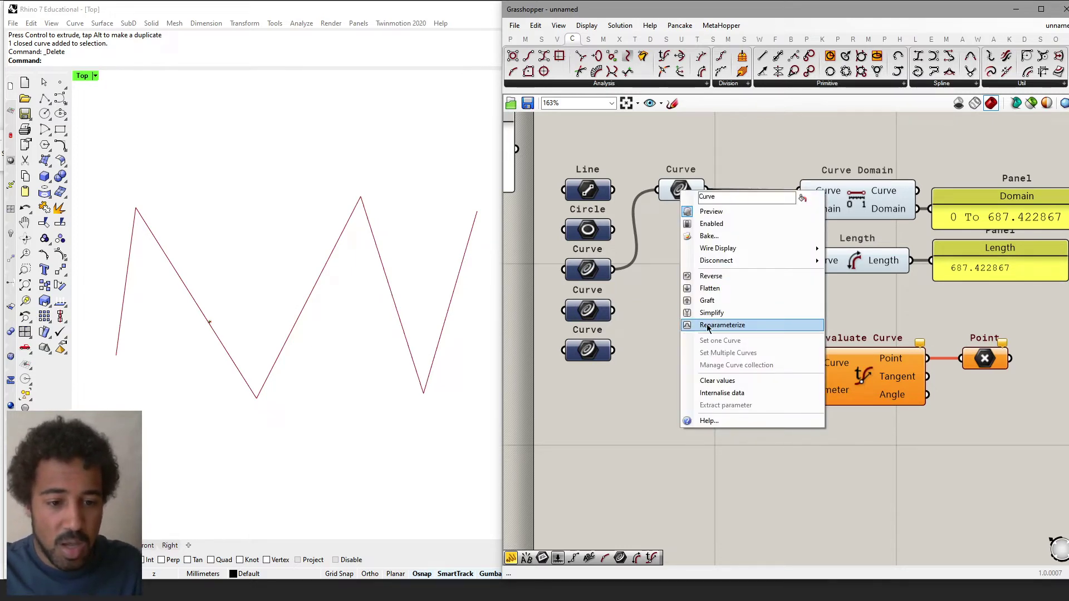
pyautogui.click(658, 218)
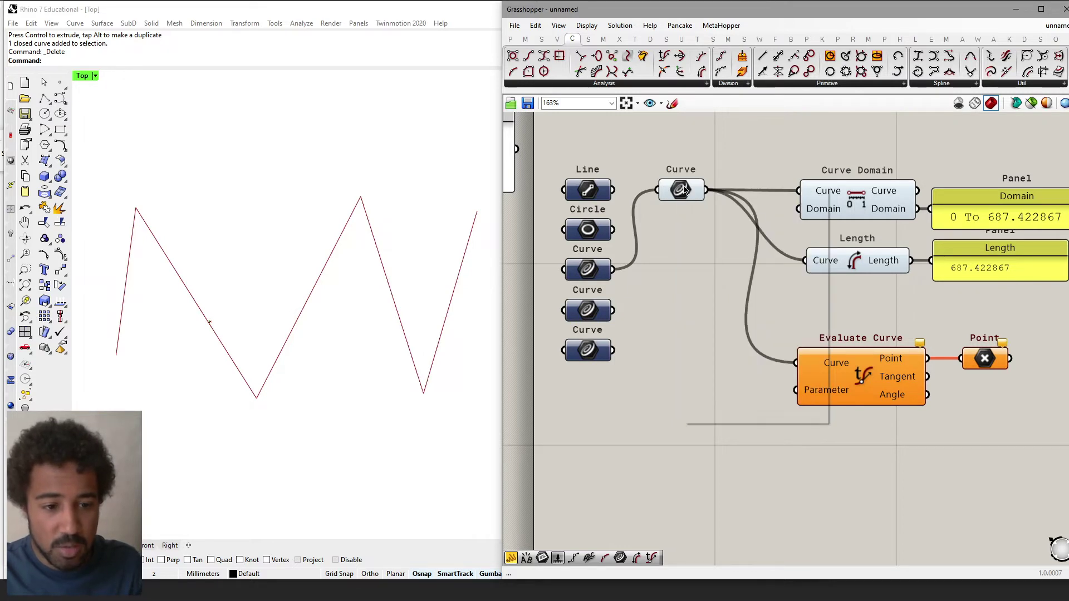
pyautogui.rightClick(684, 191)
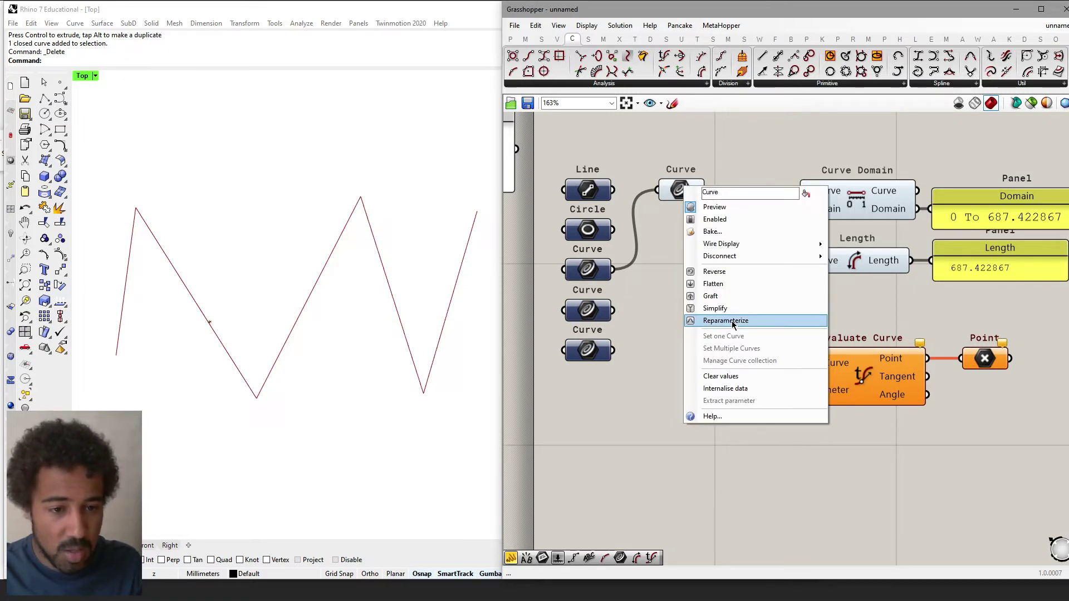
pyautogui.rightClick(678, 191)
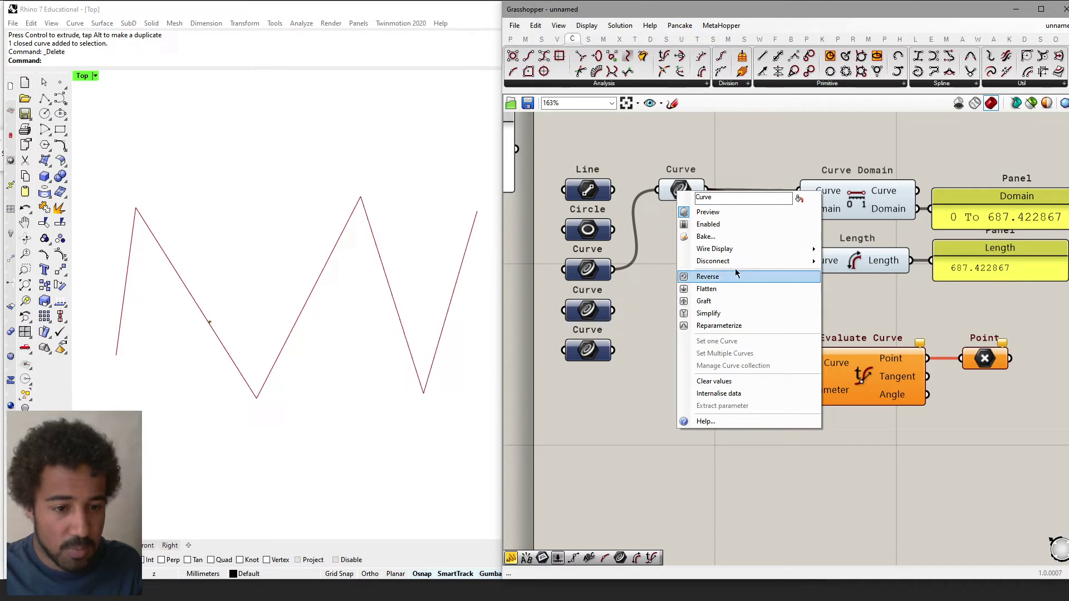
pyautogui.click(722, 326)
pyautogui.moveTo(825, 364); pyautogui.dragTo(770, 335, button='right')
# Examine the Reparameterize option on the Curve input of Evaluate Curve and the options of the Curve Domain output
pyautogui.rightClick(770, 336)
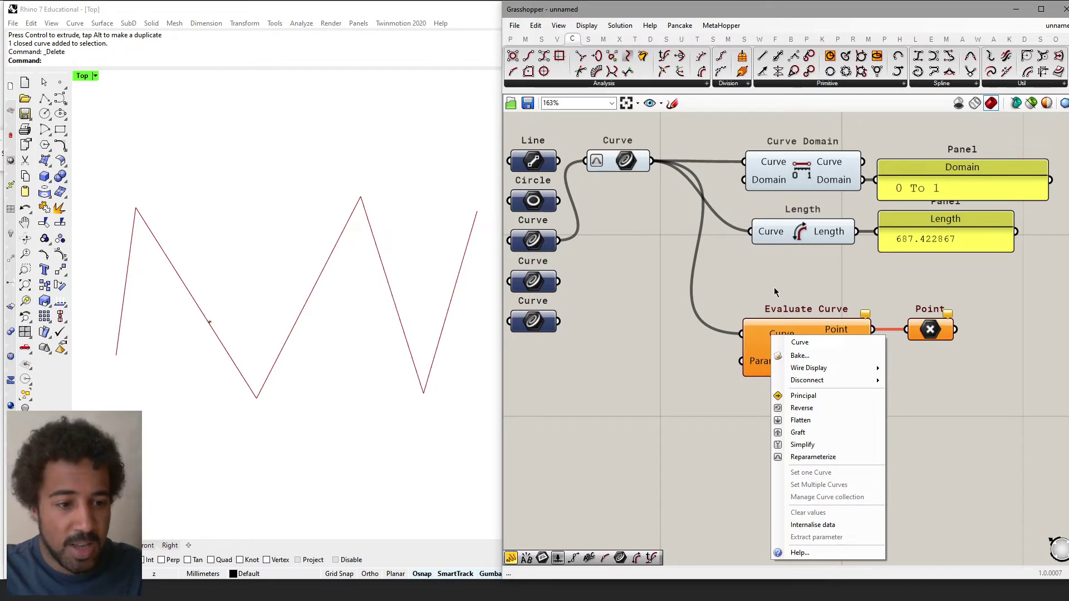
pyautogui.rightClick(831, 161)
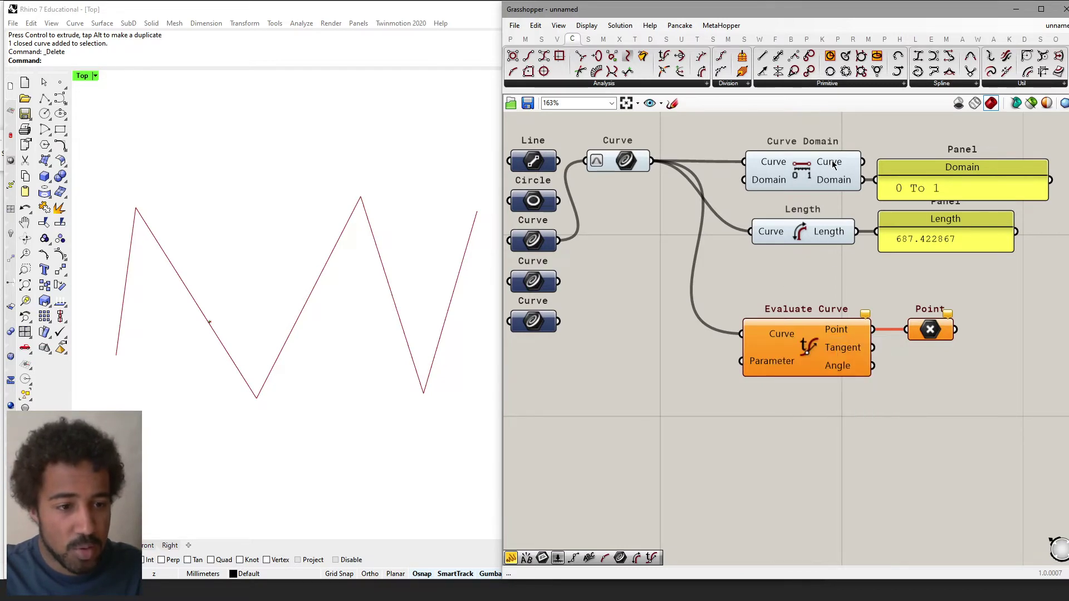
pyautogui.rightClick(833, 163)
pyautogui.rightClick(779, 334)
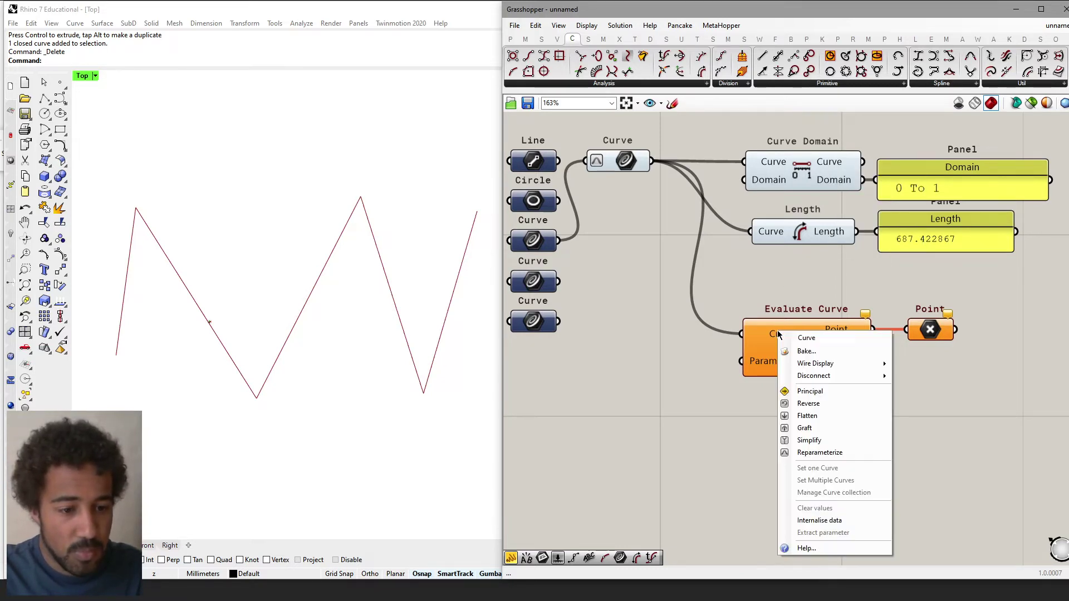
pyautogui.click(802, 453)
# Turn Reparameterize off on the receiving Curve parameter and turn it back on to compare the domain
pyautogui.moveTo(618, 159); pyautogui.dragTo(629, 161)
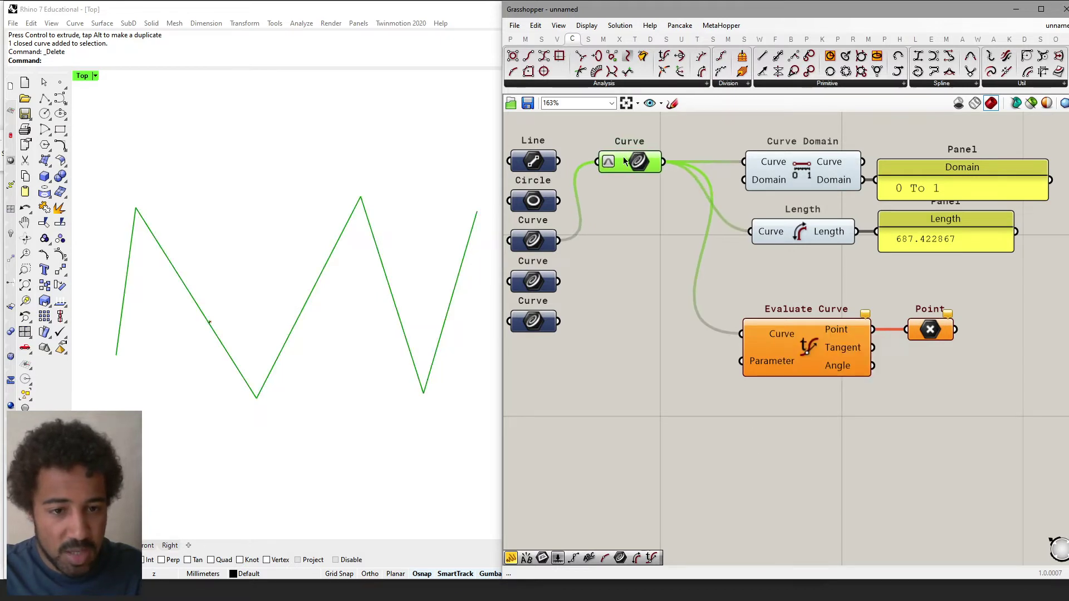
pyautogui.moveTo(630, 173); pyautogui.dragTo(658, 210, button='right')
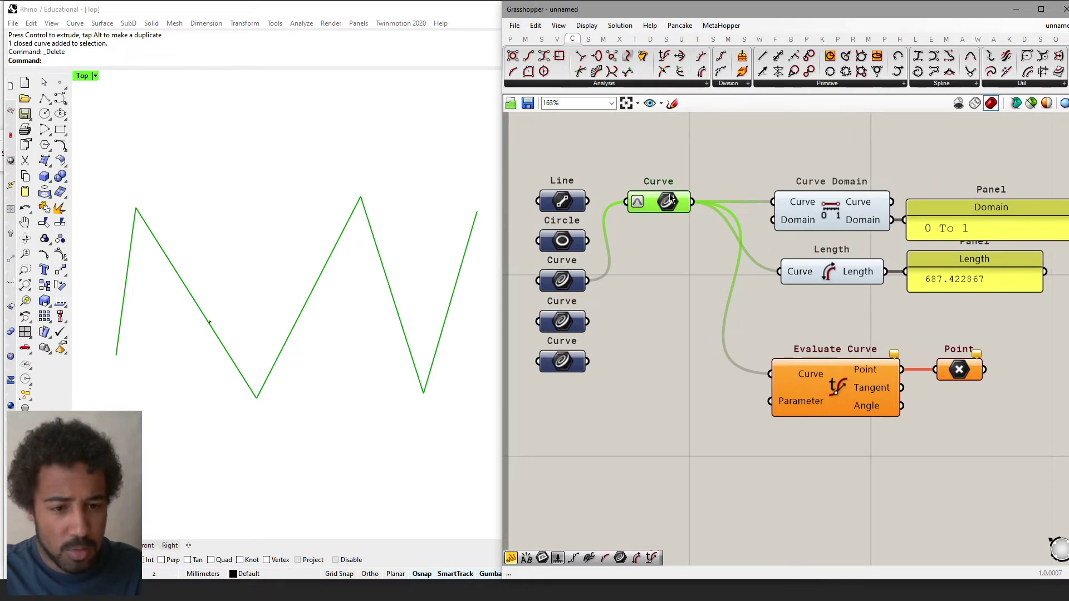
pyautogui.moveTo(611, 274); pyautogui.dragTo(578, 272, button='right')
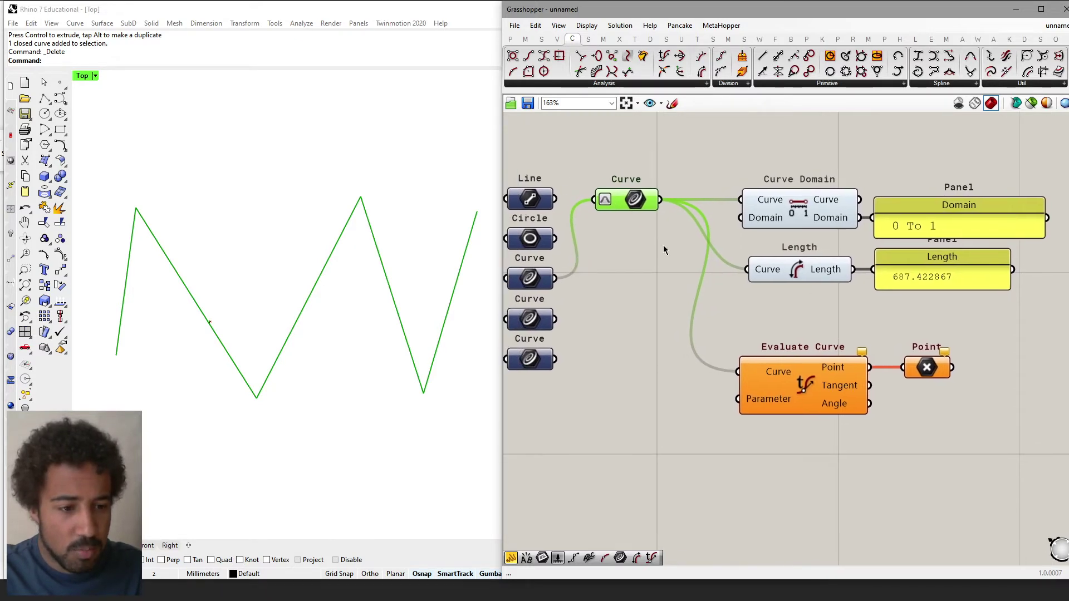
pyautogui.rightClick(631, 198)
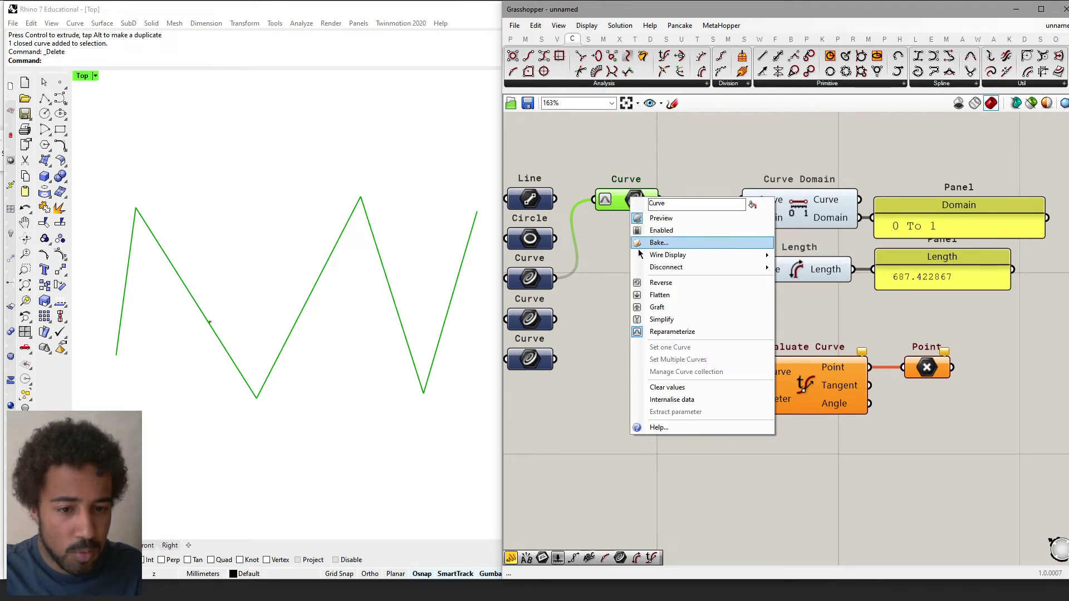
pyautogui.click(651, 332)
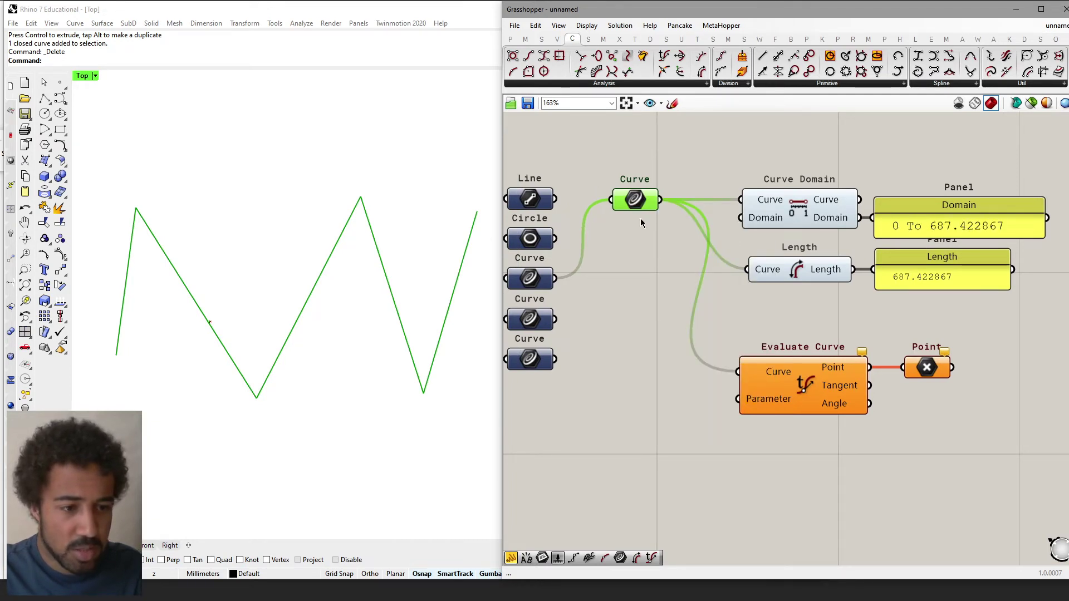
pyautogui.rightClick(635, 199)
pyautogui.click(662, 333)
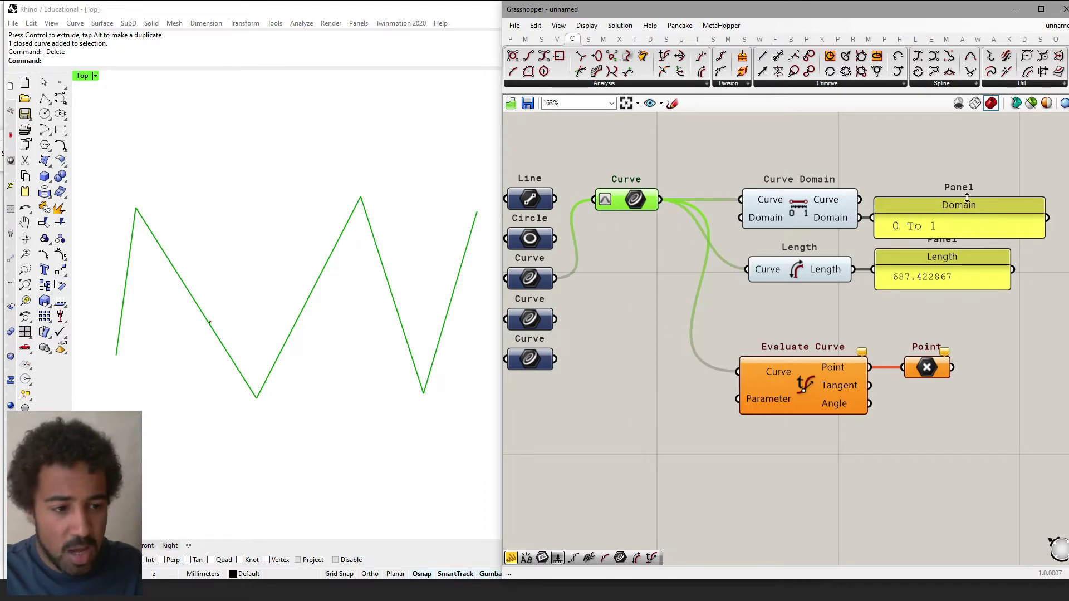
# Rewire the reparameterized Curve parameter to the open smooth and closed source curves to compare domains, and reconnect it to the polyline
pyautogui.moveTo(556, 319); pyautogui.dragTo(594, 200)
pyautogui.moveTo(556, 359); pyautogui.dragTo(594, 200)
pyautogui.moveTo(555, 319); pyautogui.dragTo(594, 200)
pyautogui.moveTo(555, 278); pyautogui.dragTo(594, 200)
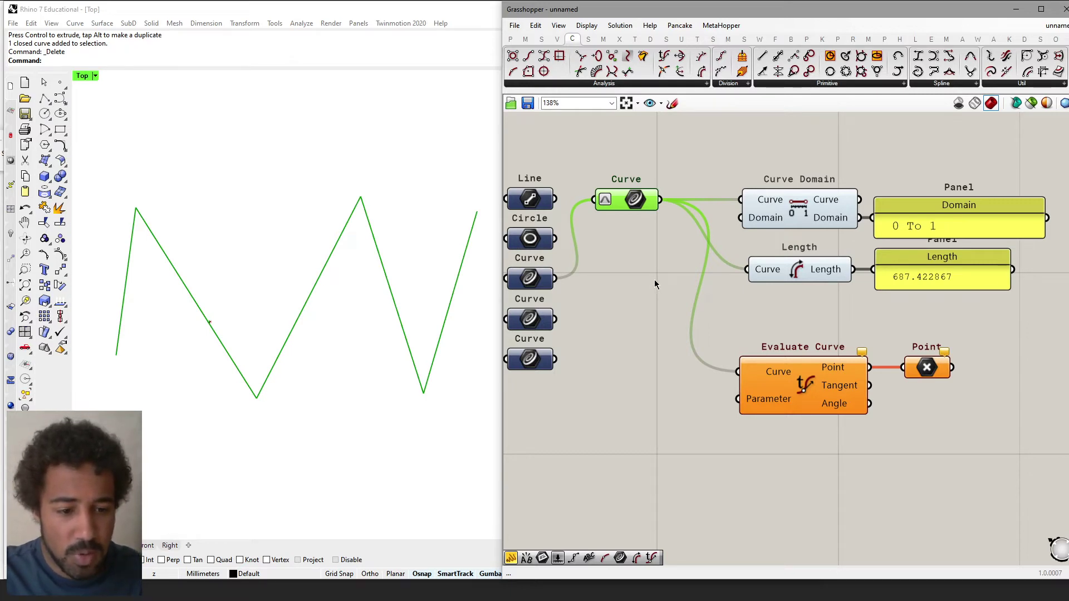
# Bring the 0 to 1 Number Slider, set at 0.500, beside Evaluate Curve and connect it to the Parameter input
pyautogui.scroll(-2, 655, 281)
pyautogui.moveTo(666, 427); pyautogui.dragTo(713, 340, button='right')
pyautogui.click(704, 546)
pyautogui.moveTo(703, 547); pyautogui.dragTo(622, 321)
pyautogui.moveTo(694, 289); pyautogui.dragTo(656, 412, button='right')
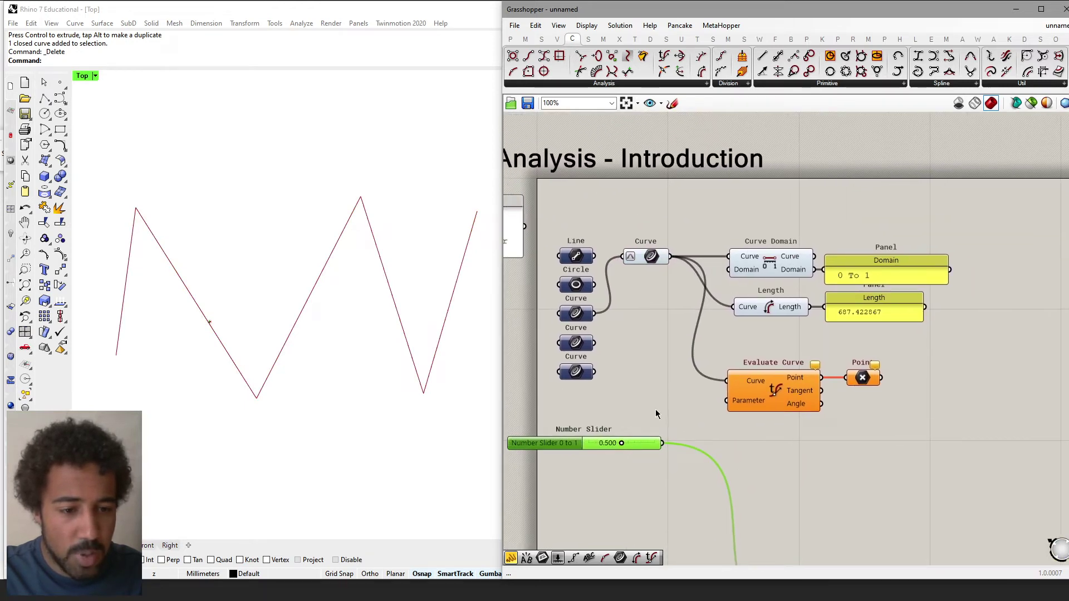
pyautogui.scroll(2, 655, 409)
pyautogui.moveTo(598, 435); pyautogui.dragTo(609, 396)
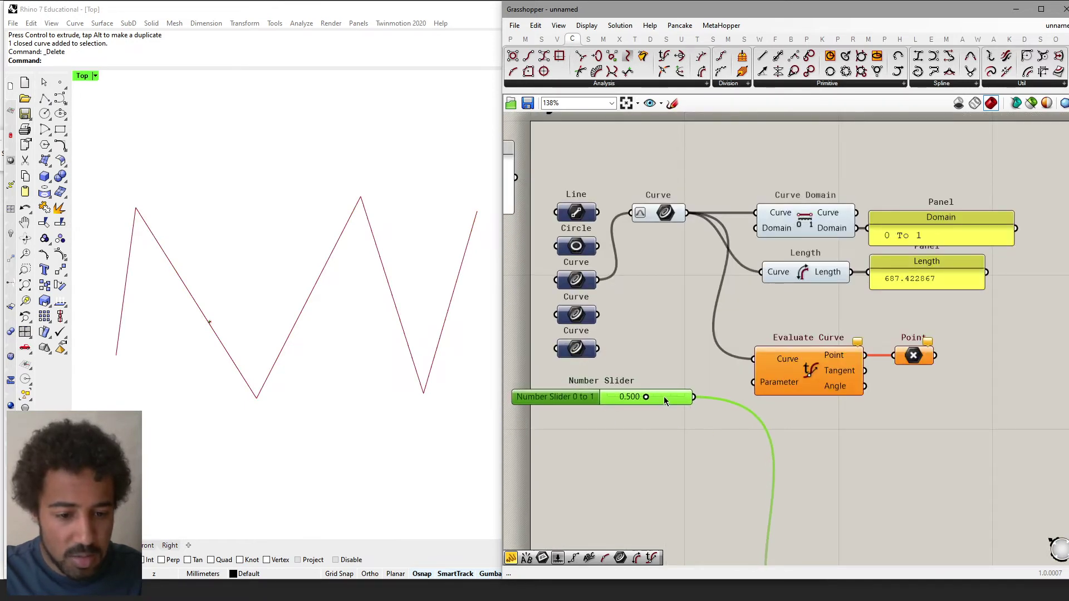
pyautogui.moveTo(693, 396); pyautogui.dragTo(754, 382)
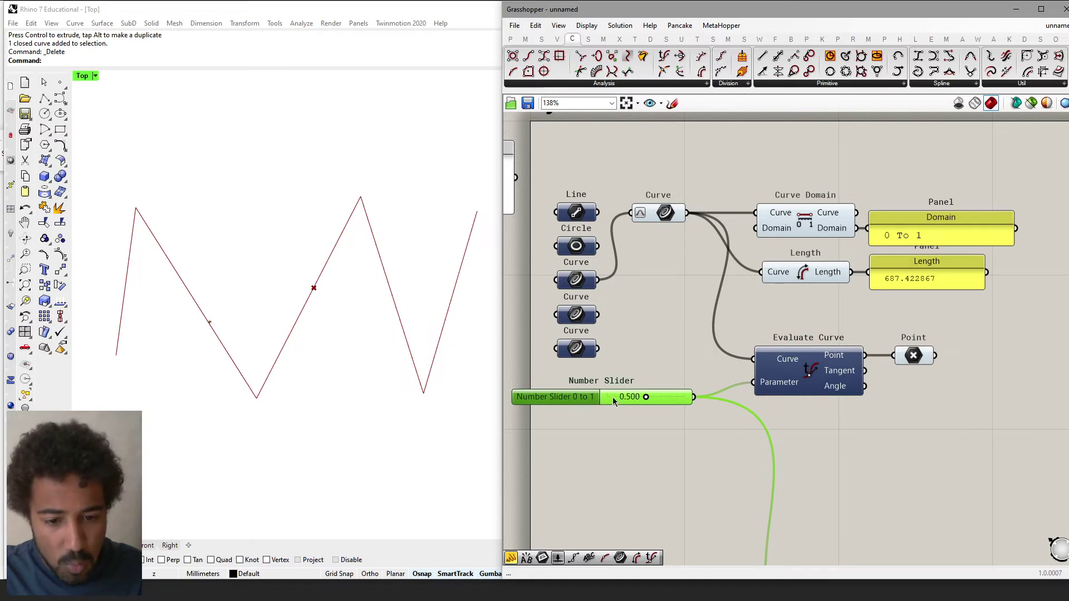
pyautogui.scroll(-2, 615, 397)
pyautogui.scroll(4, 616, 398)
pyautogui.click(834, 388)
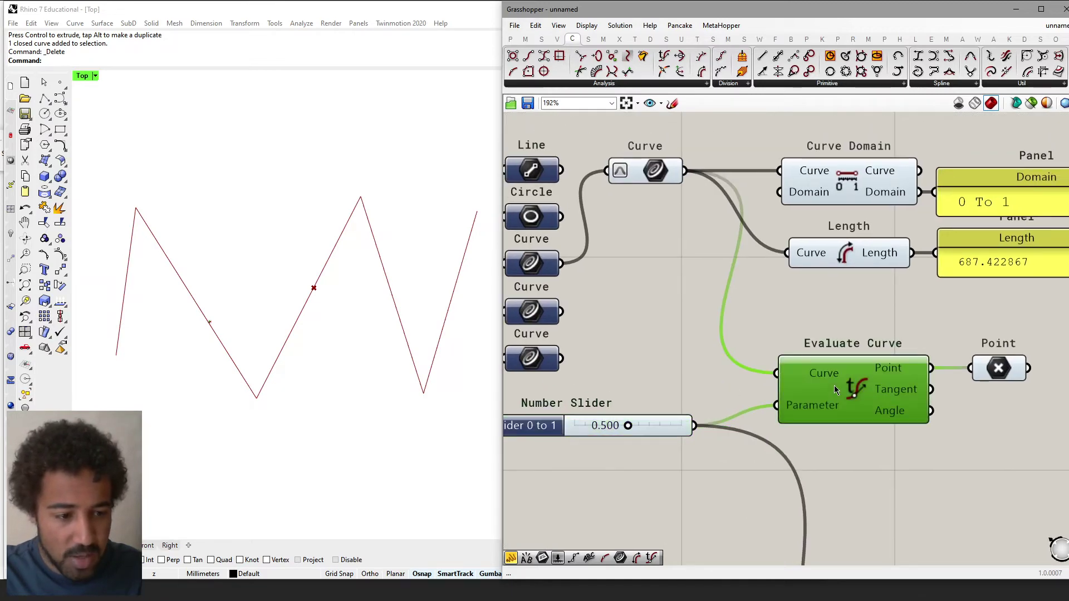
pyautogui.click(690, 385)
pyautogui.moveTo(663, 394); pyautogui.dragTo(690, 393, button='right')
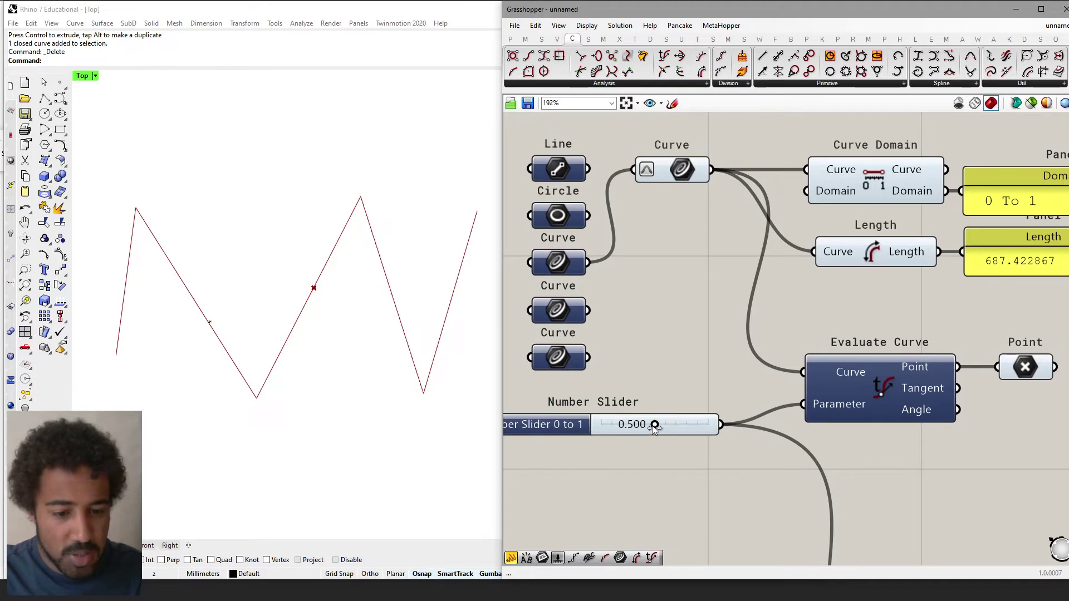
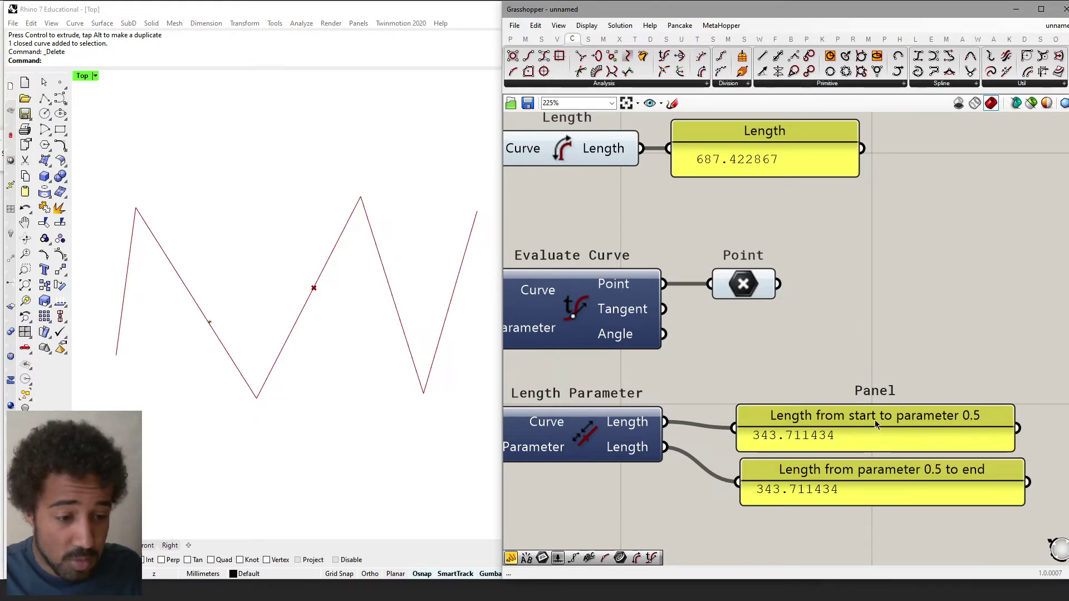
# Examine the Length Parameter outputs before and after parameter 0.5 and the slider and polyline feeding them
pyautogui.moveTo(782, 427); pyautogui.dragTo(810, 395, button='right')
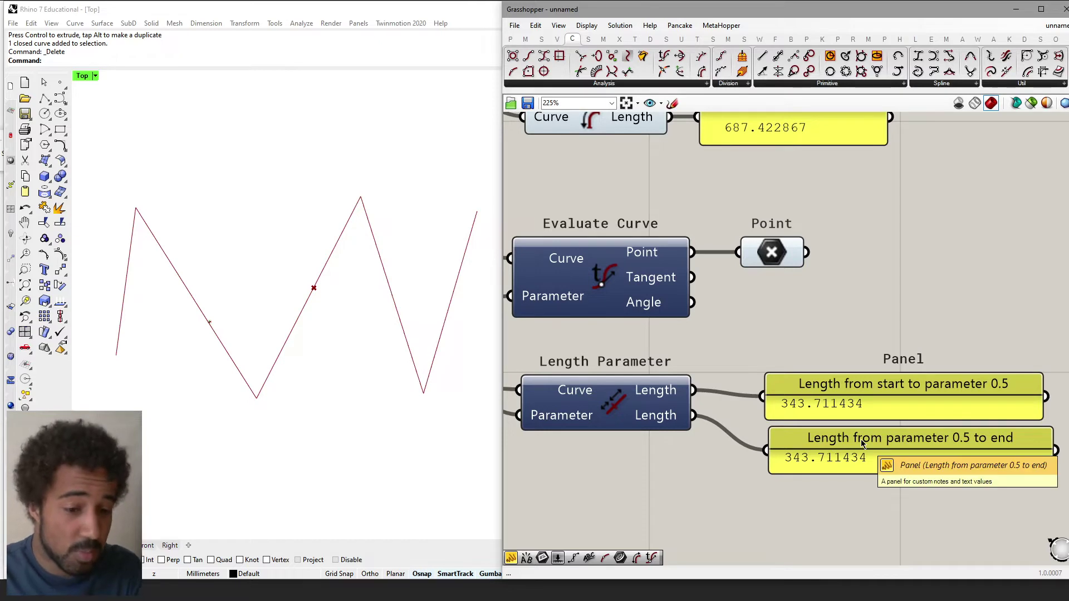
pyautogui.moveTo(735, 345); pyautogui.dragTo(817, 371, button='right')
pyautogui.scroll(-1, 812, 370)
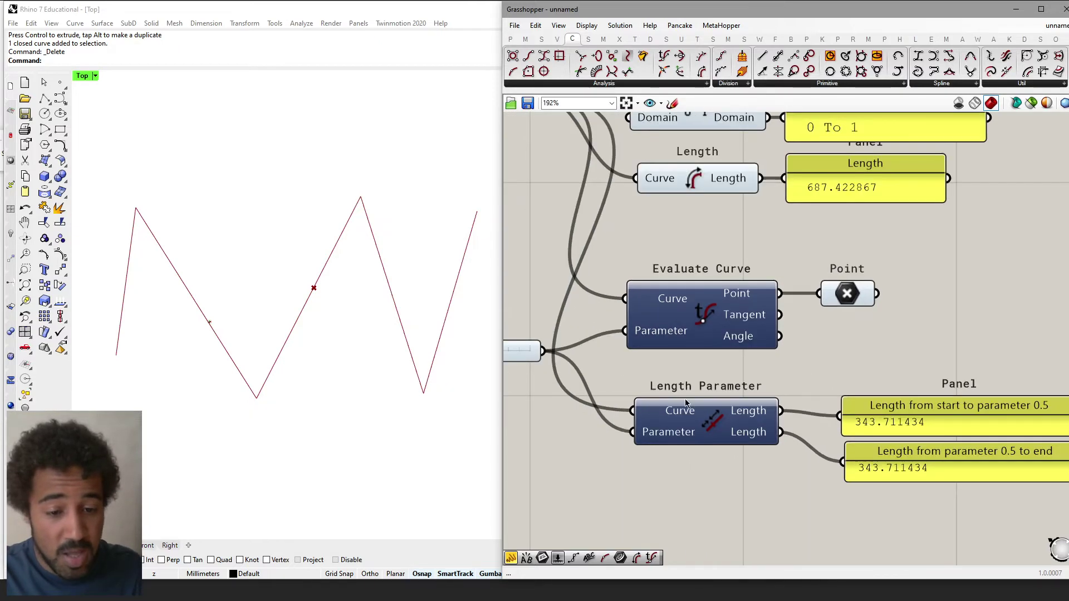
pyautogui.moveTo(629, 400); pyautogui.dragTo(737, 400, button='right')
pyautogui.moveTo(632, 360); pyautogui.dragTo(682, 344, button='right')
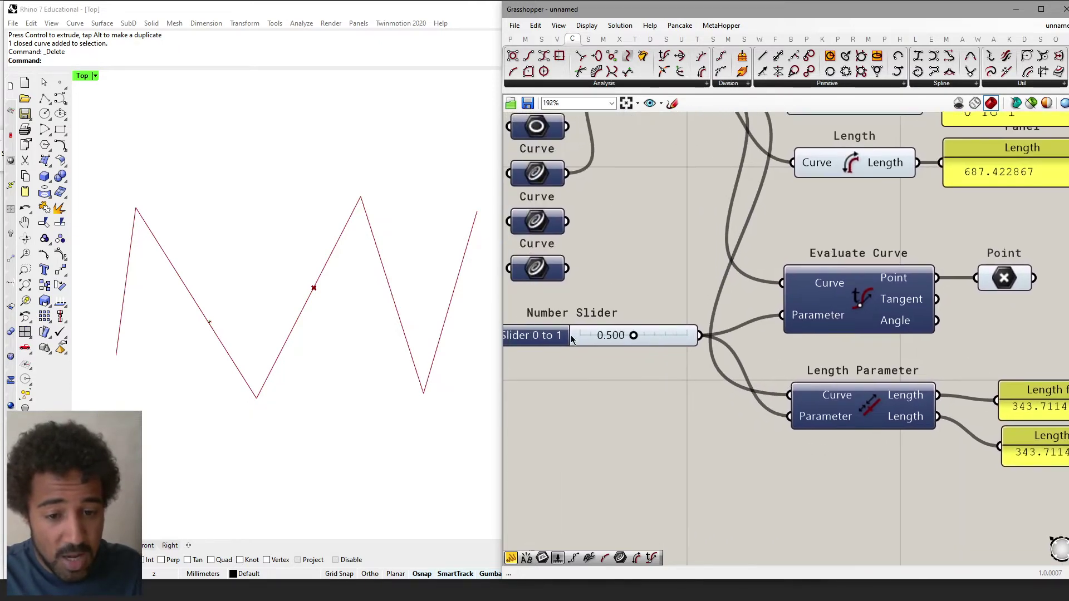
pyautogui.moveTo(572, 339); pyautogui.dragTo(596, 349, button='right')
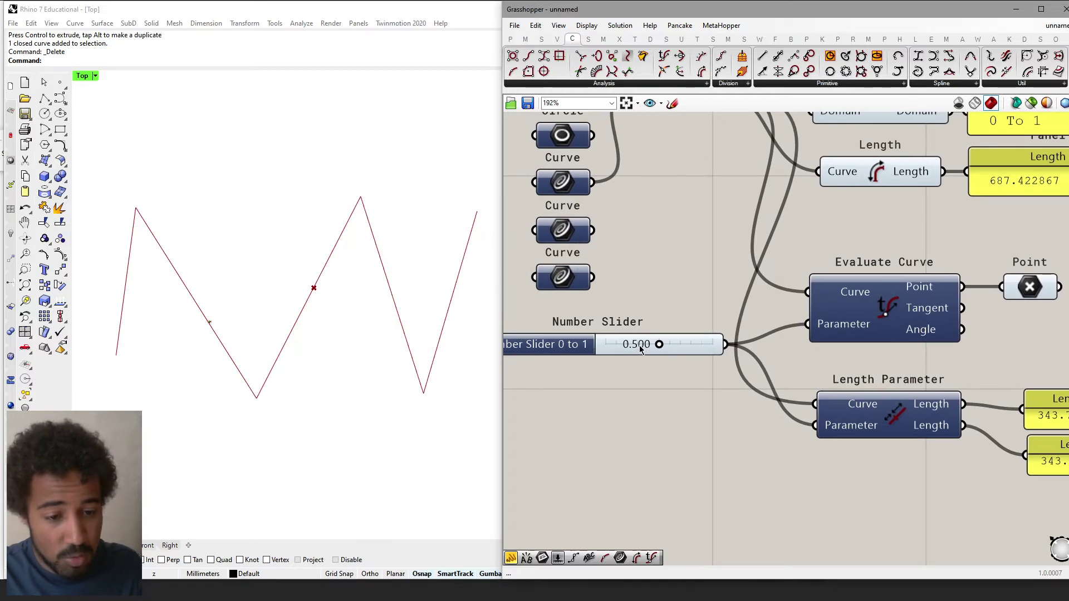
pyautogui.moveTo(949, 393); pyautogui.dragTo(949, 448, button='right')
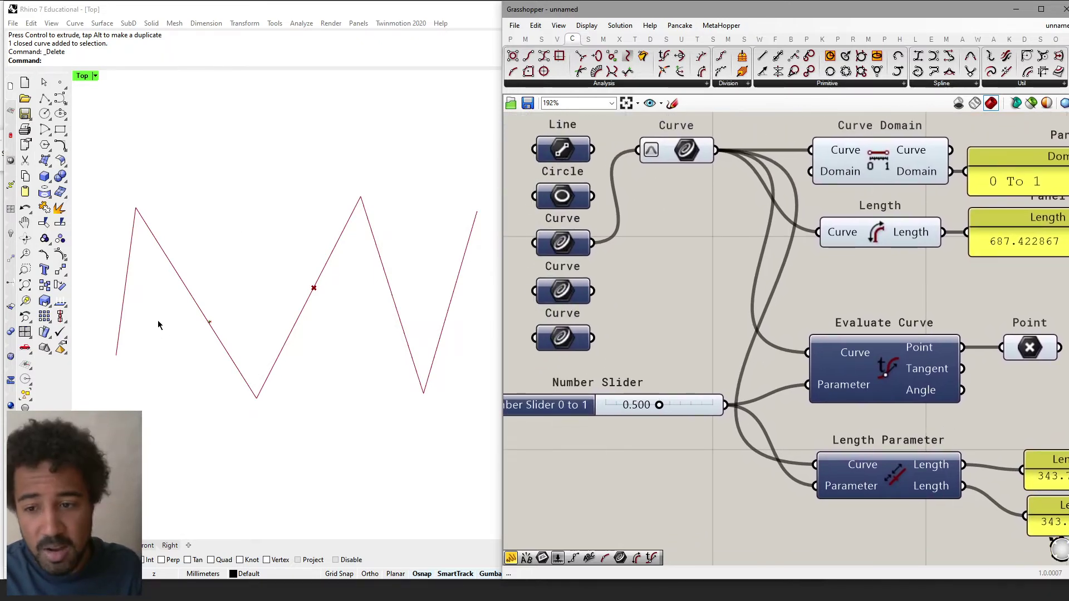
pyautogui.moveTo(458, 389); pyautogui.dragTo(451, 387, button='right')
pyautogui.moveTo(758, 373); pyautogui.dragTo(607, 318, button='right')
pyautogui.moveTo(841, 395); pyautogui.dragTo(728, 362, button='right')
pyautogui.moveTo(779, 395); pyautogui.dragTo(811, 360, button='right')
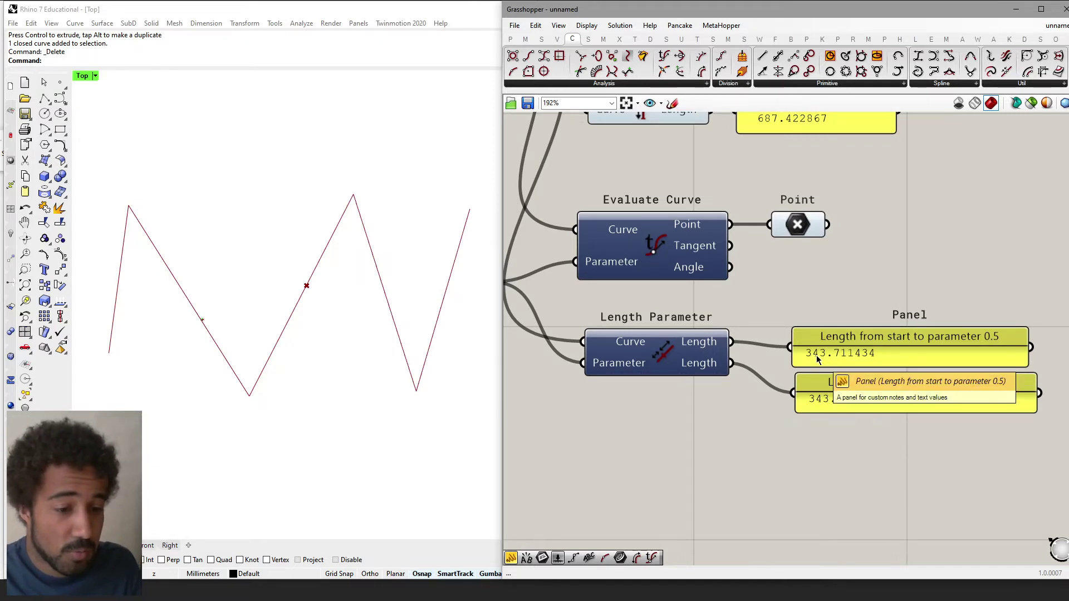
pyautogui.moveTo(826, 410); pyautogui.dragTo(866, 439, button='right')
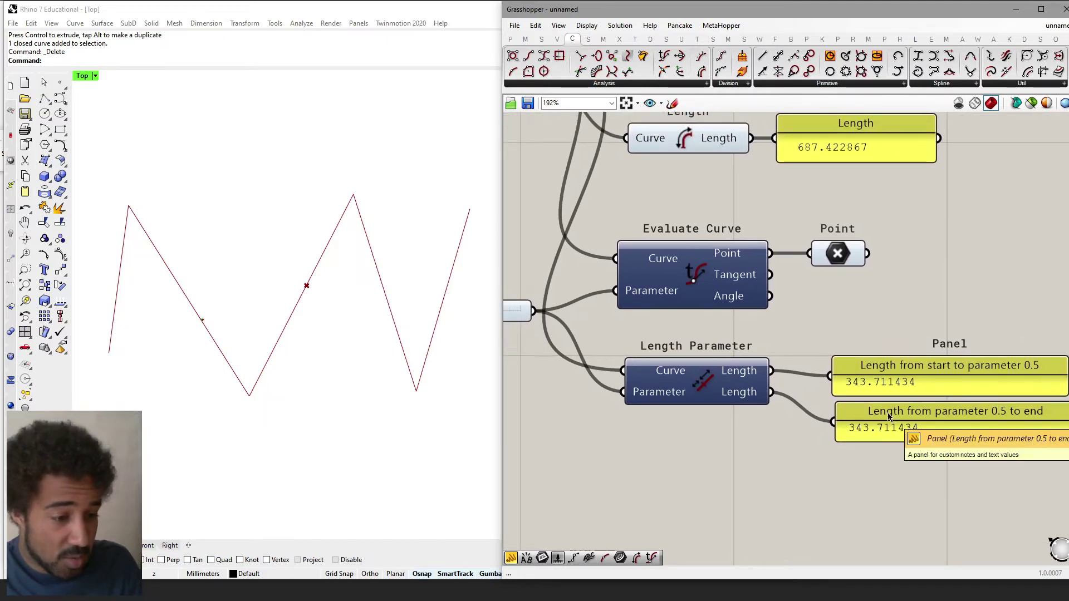
pyautogui.moveTo(860, 432); pyautogui.dragTo(881, 434, button='right')
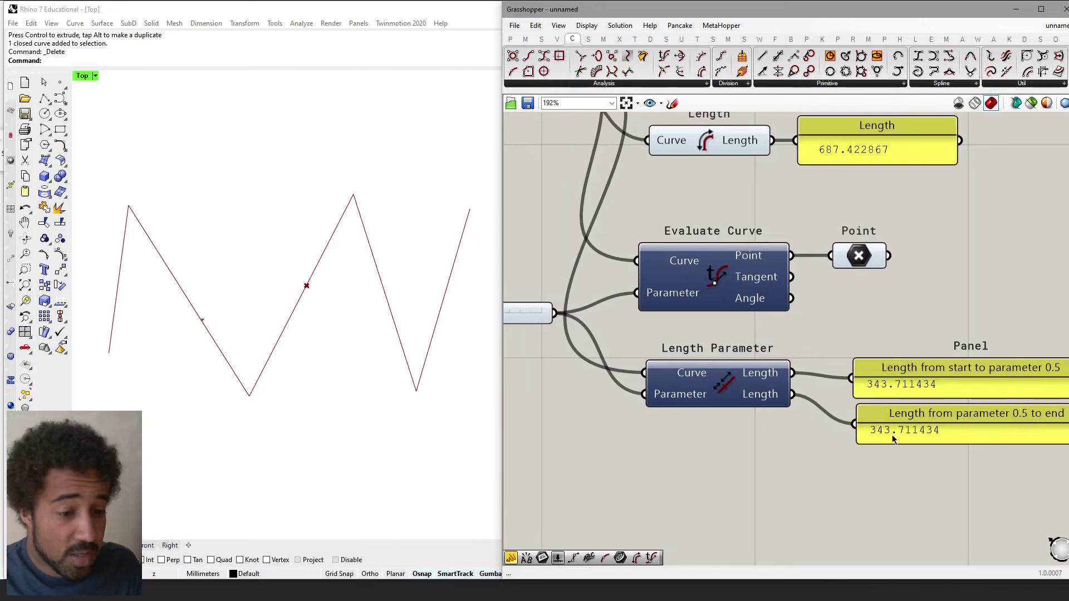
# Rewire the reparameterized Curve parameter from the polyline to the open smooth source curve
pyautogui.moveTo(782, 419); pyautogui.dragTo(862, 440, button='right')
pyautogui.scroll(-2, 862, 441)
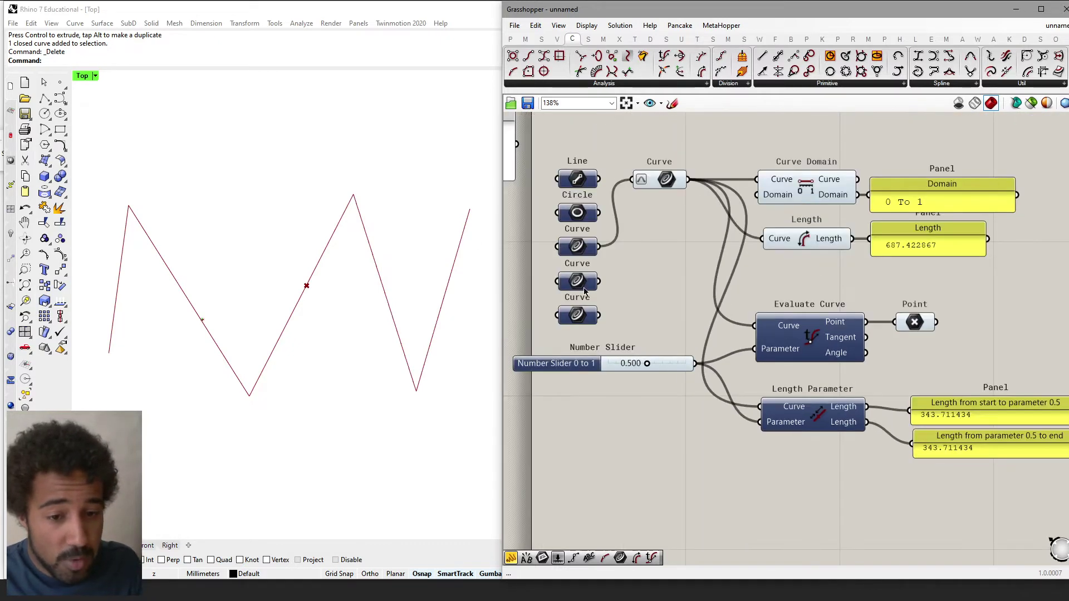
pyautogui.moveTo(598, 281); pyautogui.dragTo(640, 183)
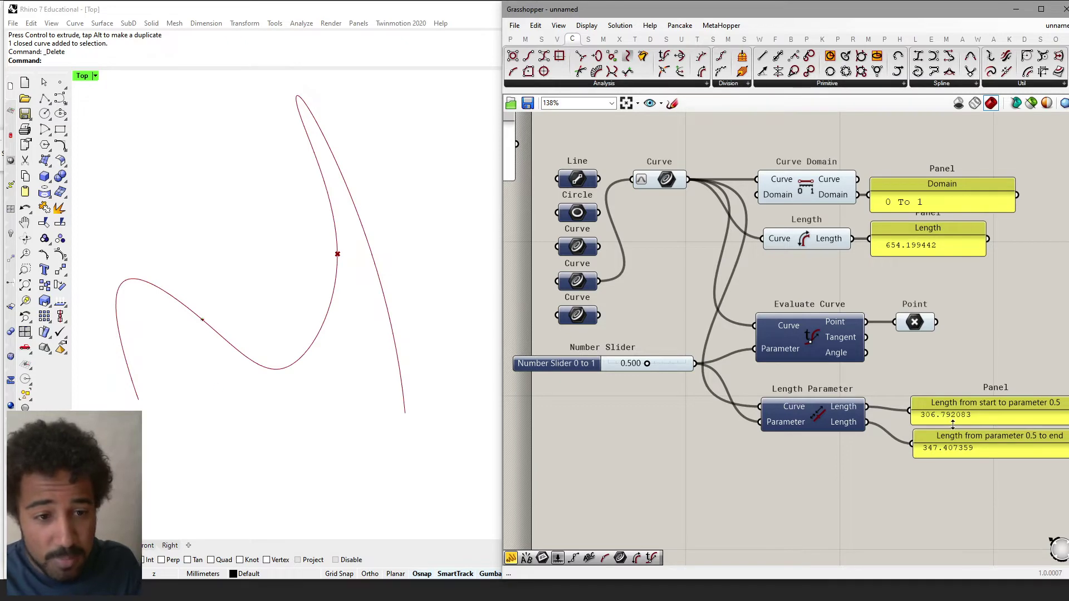
# Compare the lengths from start to parameter 0.5 and from parameter 0.5 to end for the open smooth curve
pyautogui.moveTo(952, 425); pyautogui.dragTo(898, 369, button='right')
pyautogui.scroll(2, 899, 368)
pyautogui.moveTo(670, 374); pyautogui.dragTo(817, 368, button='right')
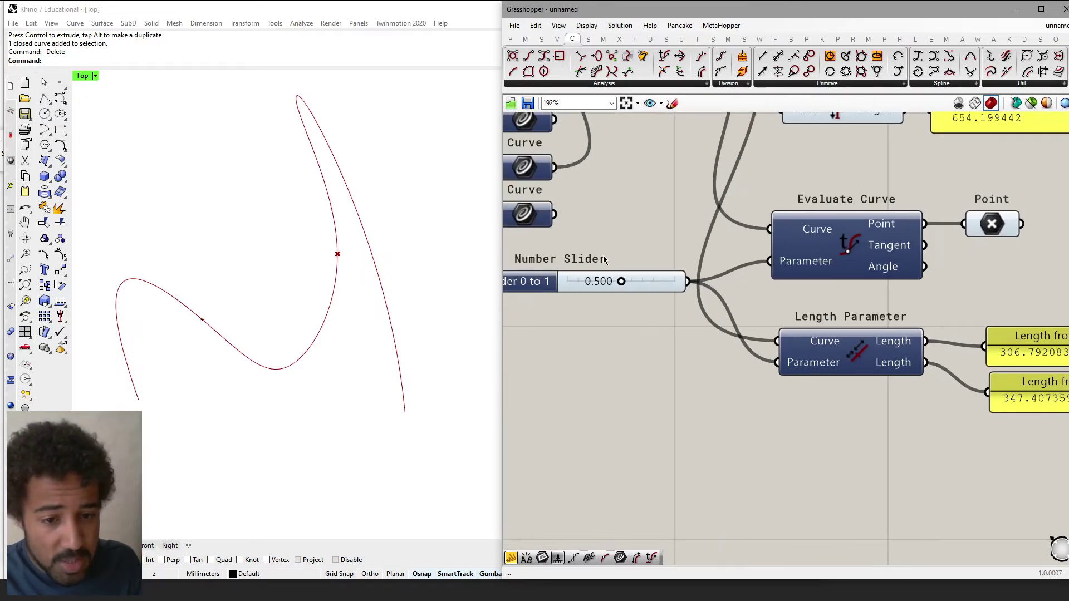
pyautogui.moveTo(849, 332); pyautogui.dragTo(643, 321, button='right')
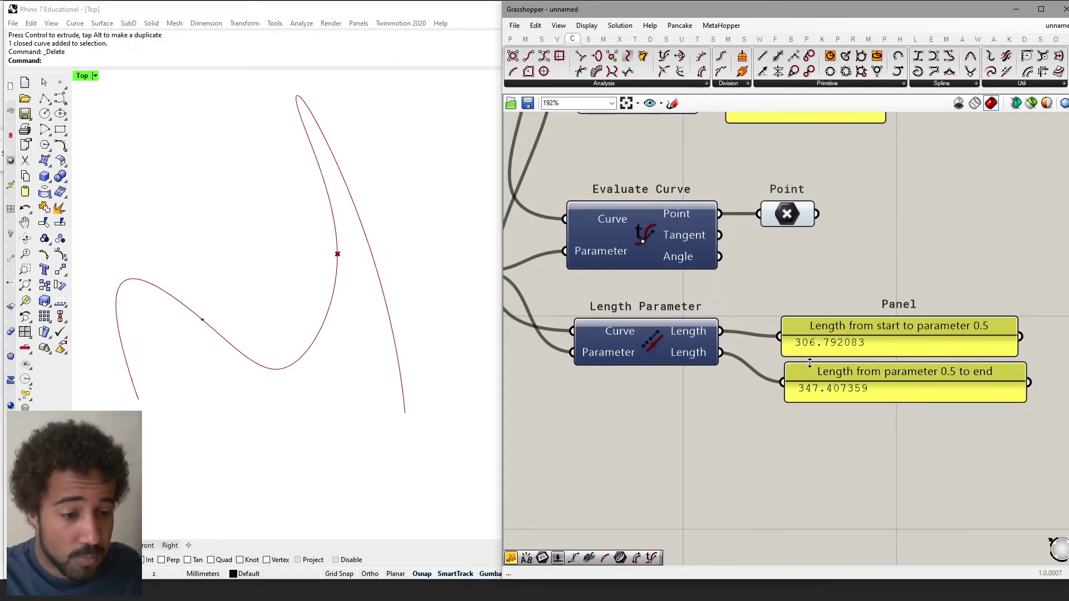
pyautogui.scroll(3, 892, 374)
pyautogui.scroll(-1, 931, 325)
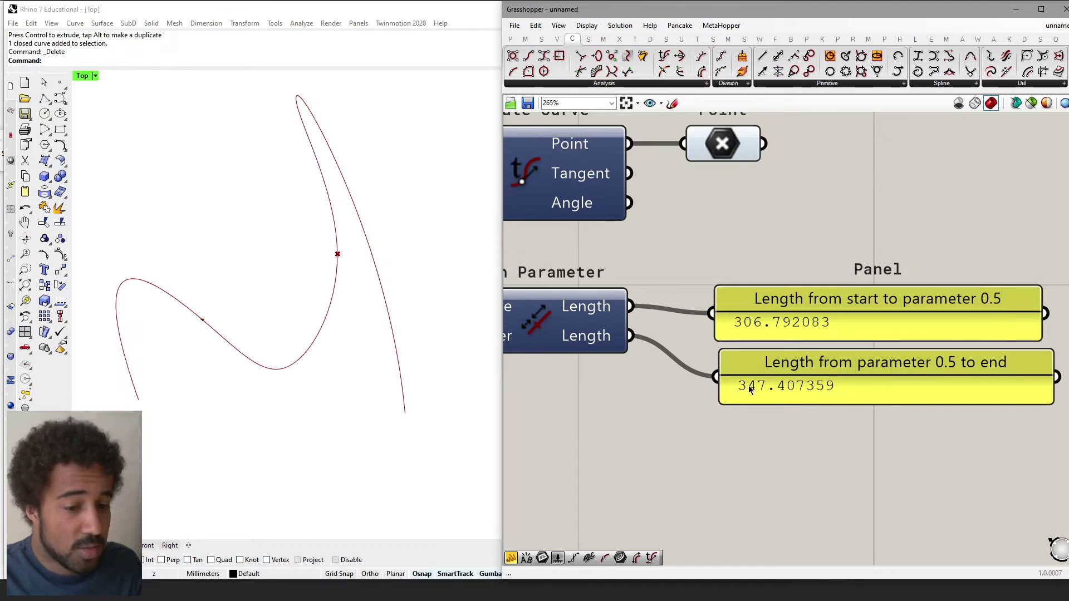
pyautogui.scroll(-4, 753, 393)
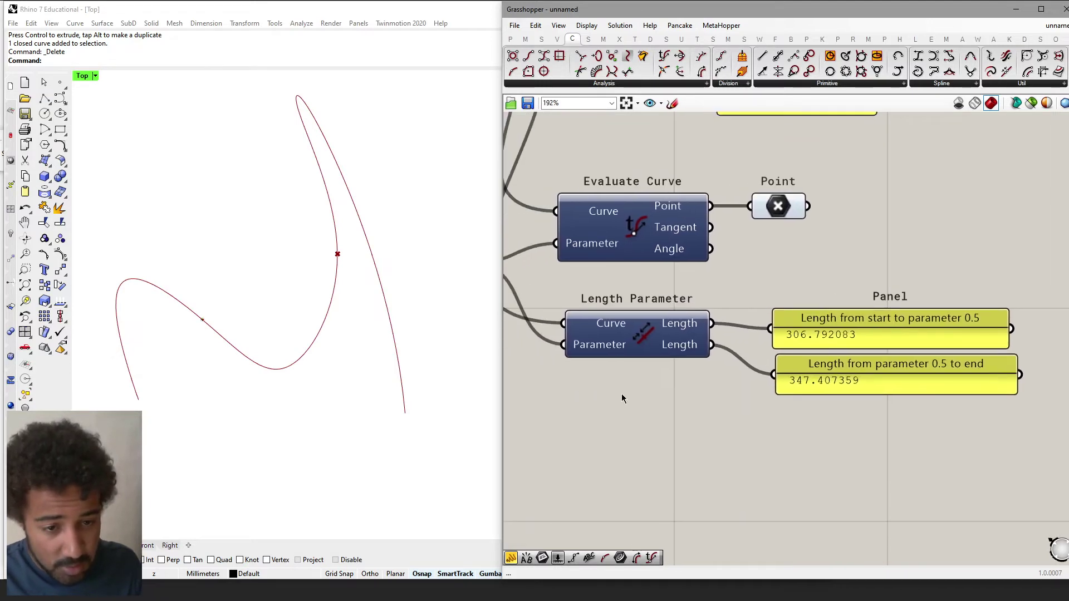
pyautogui.scroll(-3, 657, 392)
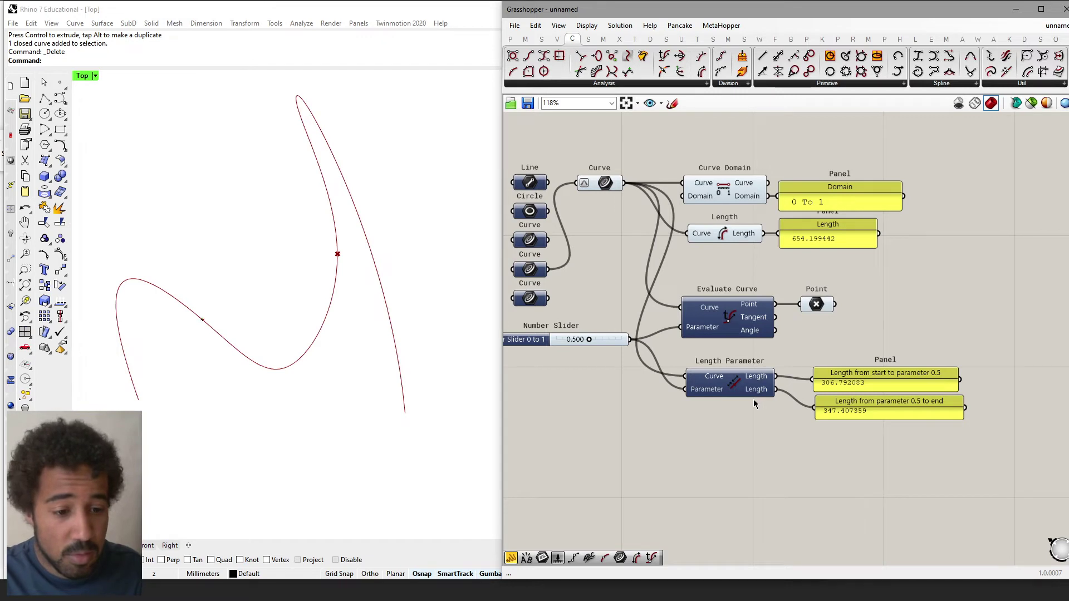
# Shift the length panels slightly, add a Curve Middle component below Length Parameter and feed it from the reparameterized Curve parameter
pyautogui.moveTo(867, 383); pyautogui.dragTo(853, 402)
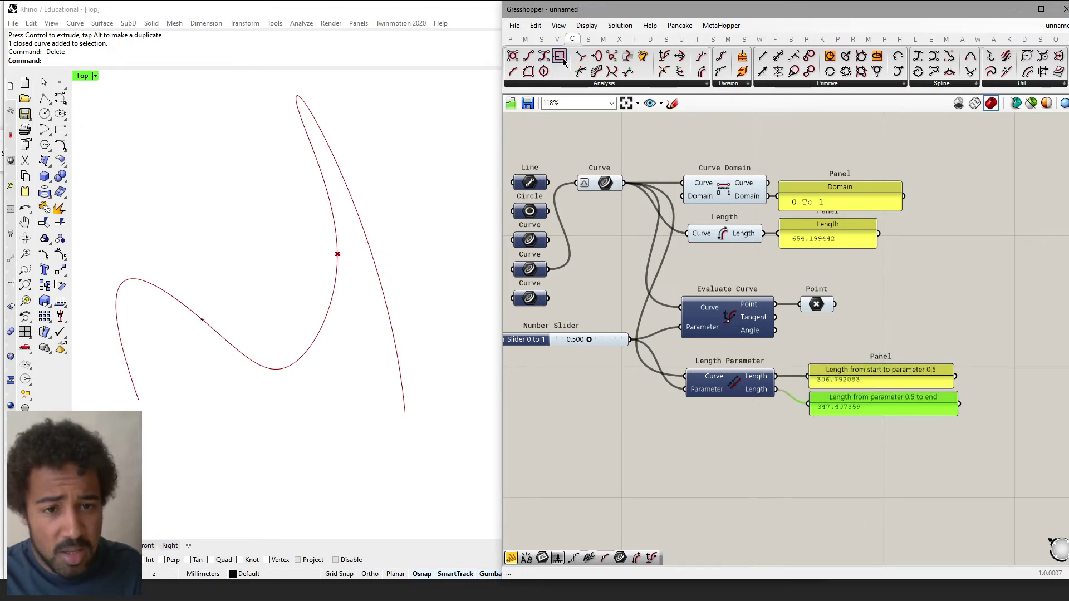
pyautogui.click(537, 84)
pyautogui.click(523, 119)
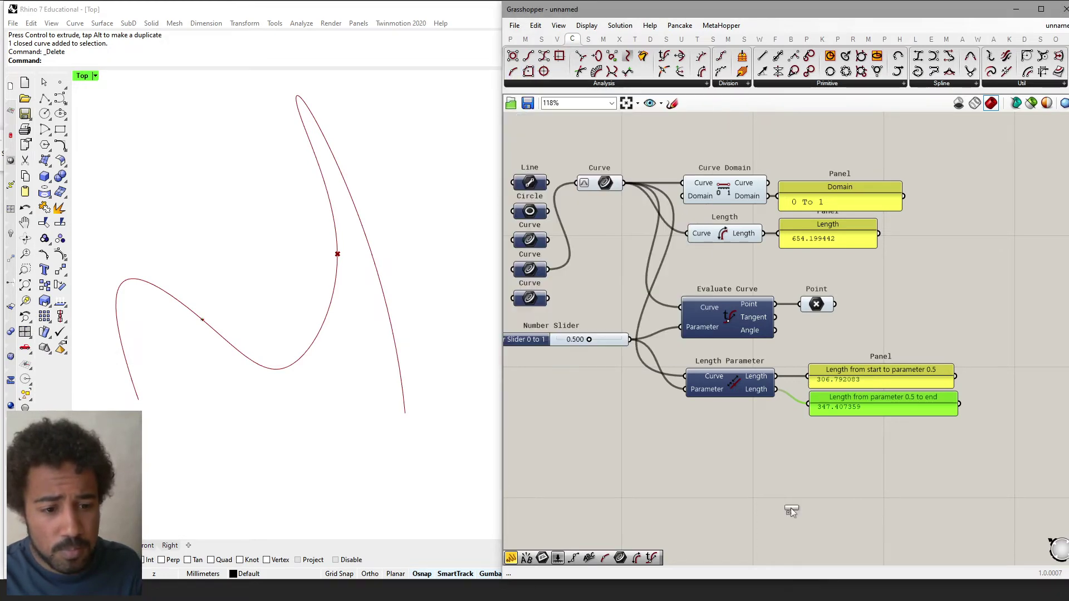
pyautogui.click(732, 445)
pyautogui.moveTo(631, 339); pyautogui.dragTo(740, 438)
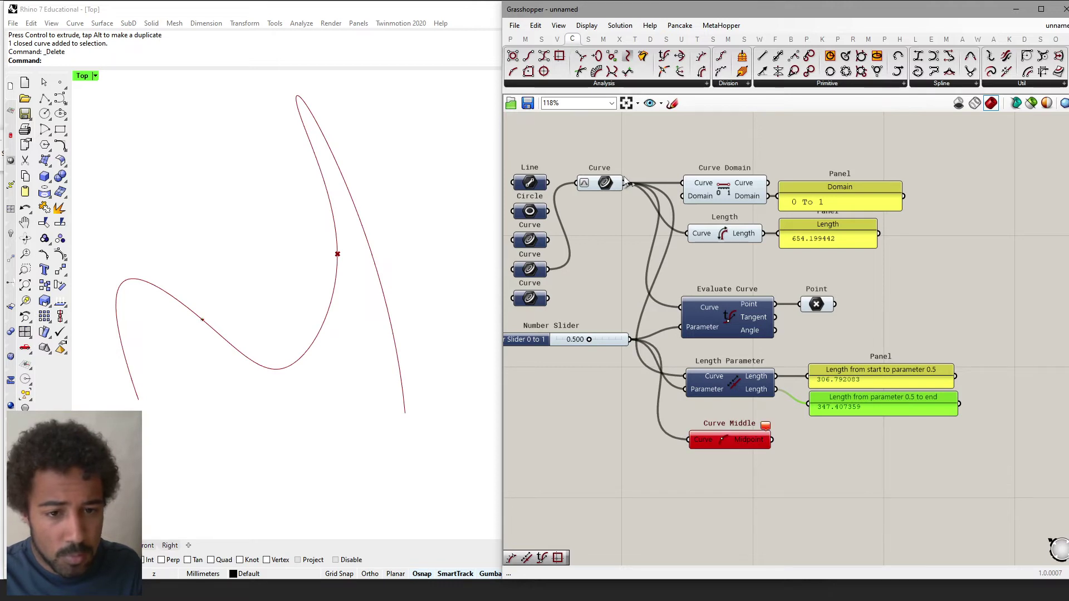
pyautogui.moveTo(624, 183); pyautogui.dragTo(689, 440)
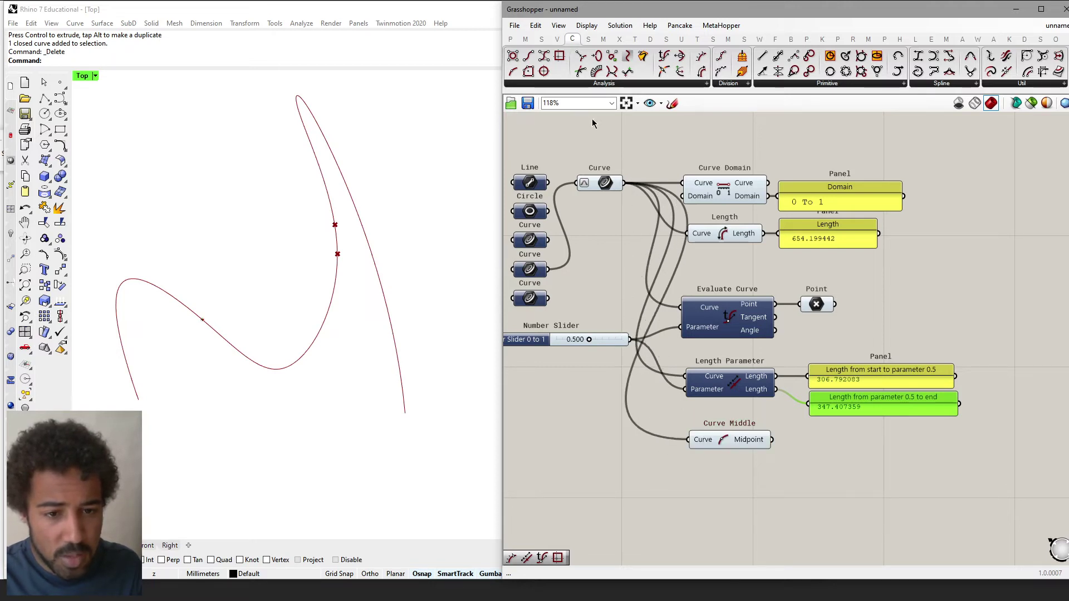
# Compare the Curve Middle midpoint with the Evaluate Curve point on the smooth curve by highlighting each one
pyautogui.click(733, 441)
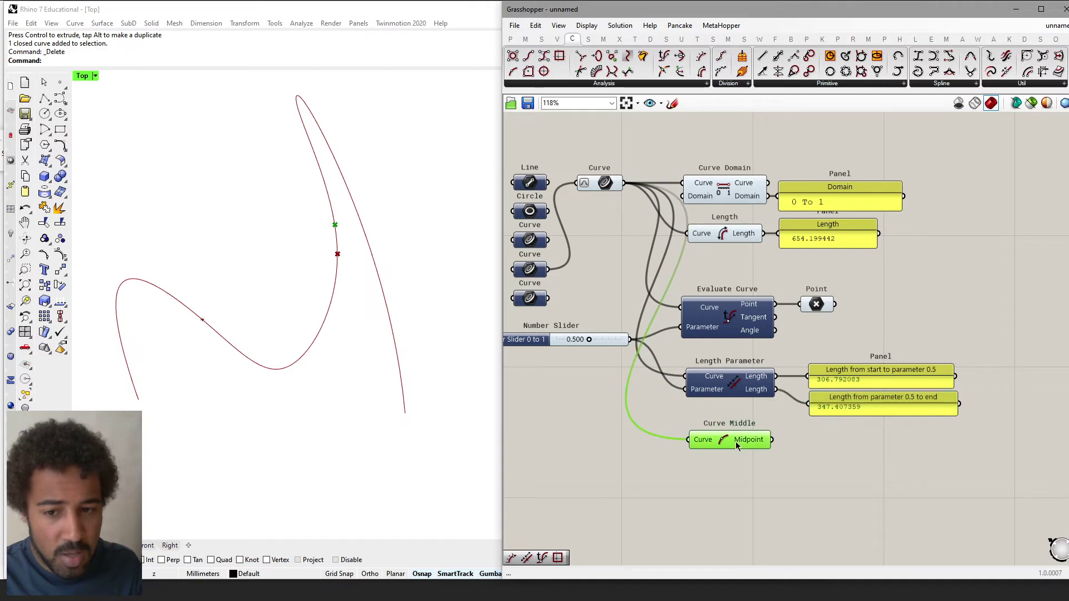
pyautogui.scroll(6, 335, 229)
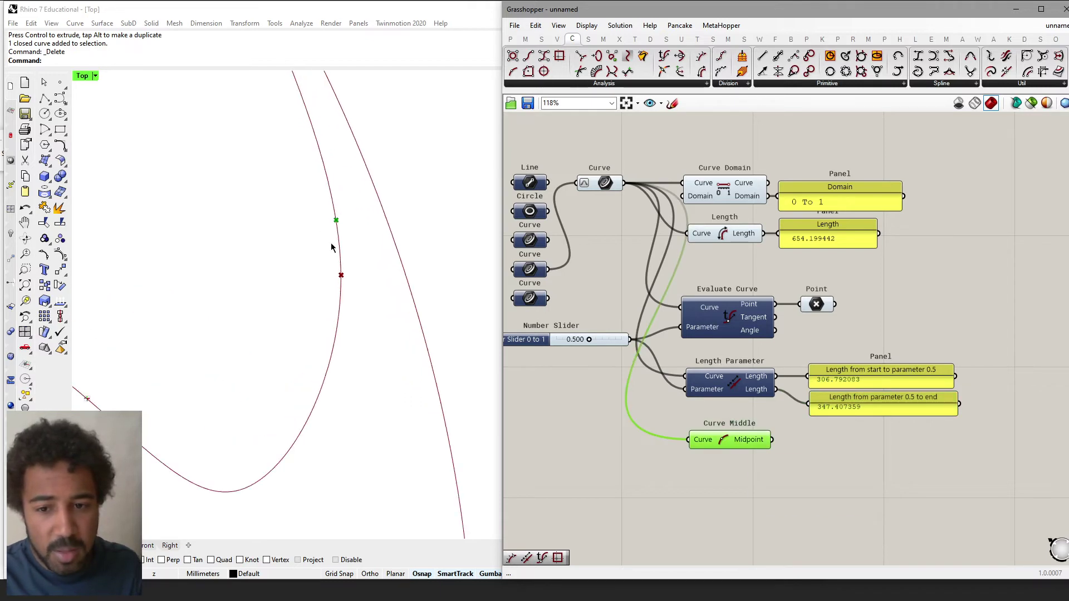
pyautogui.scroll(-6, 326, 212)
pyautogui.moveTo(340, 257); pyautogui.dragTo(351, 280, button='right')
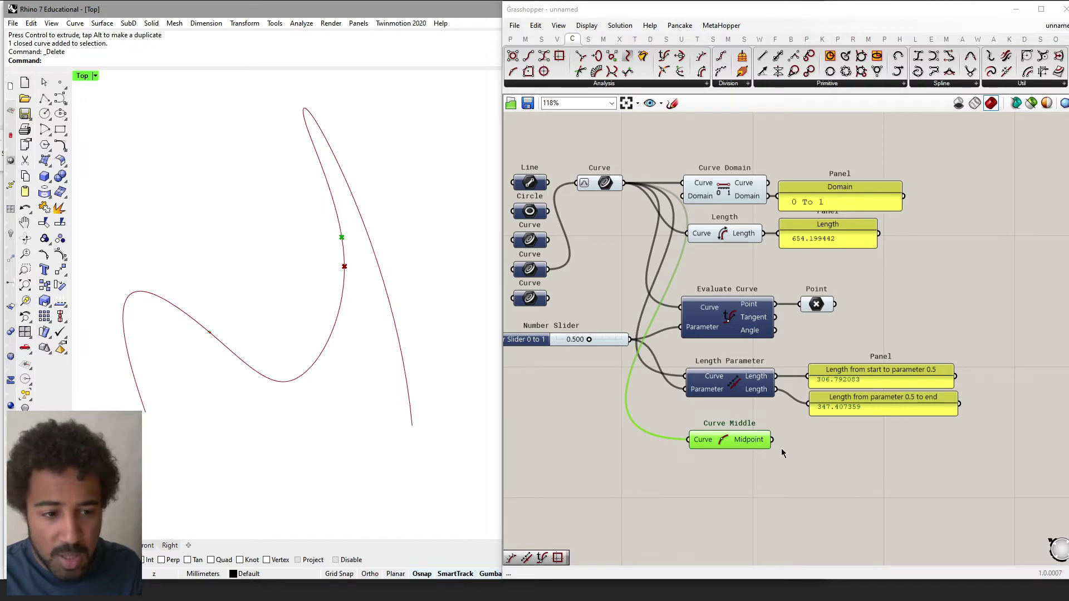
pyautogui.click(817, 304)
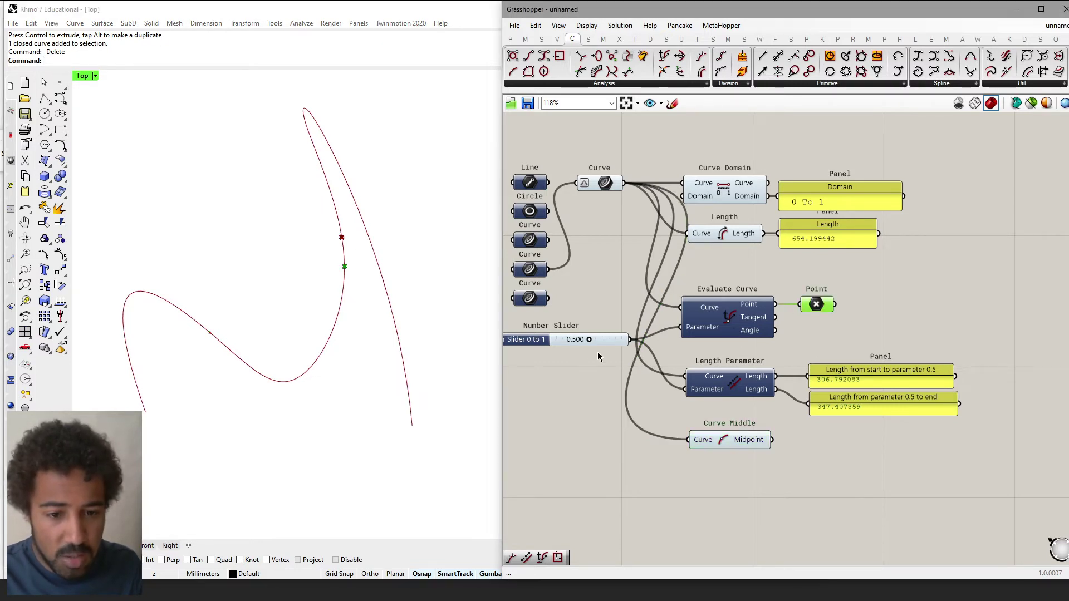
pyautogui.click(712, 439)
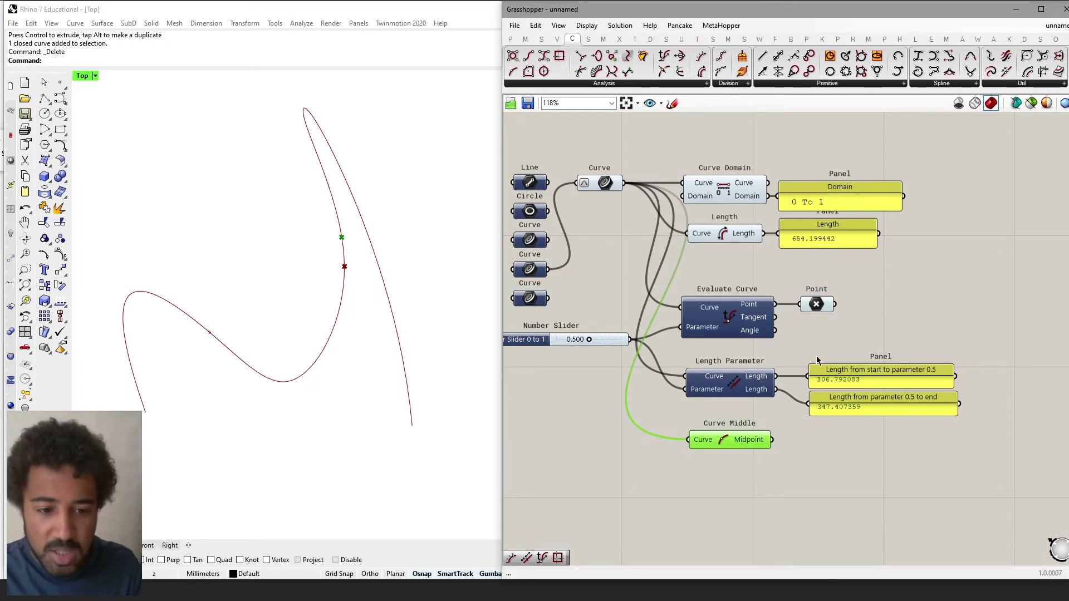
# Add an Evaluate Length component below Curve Middle and connect the reparameterized Curve parameter to its Curve input
pyautogui.moveTo(747, 502); pyautogui.dragTo(744, 485, button='right')
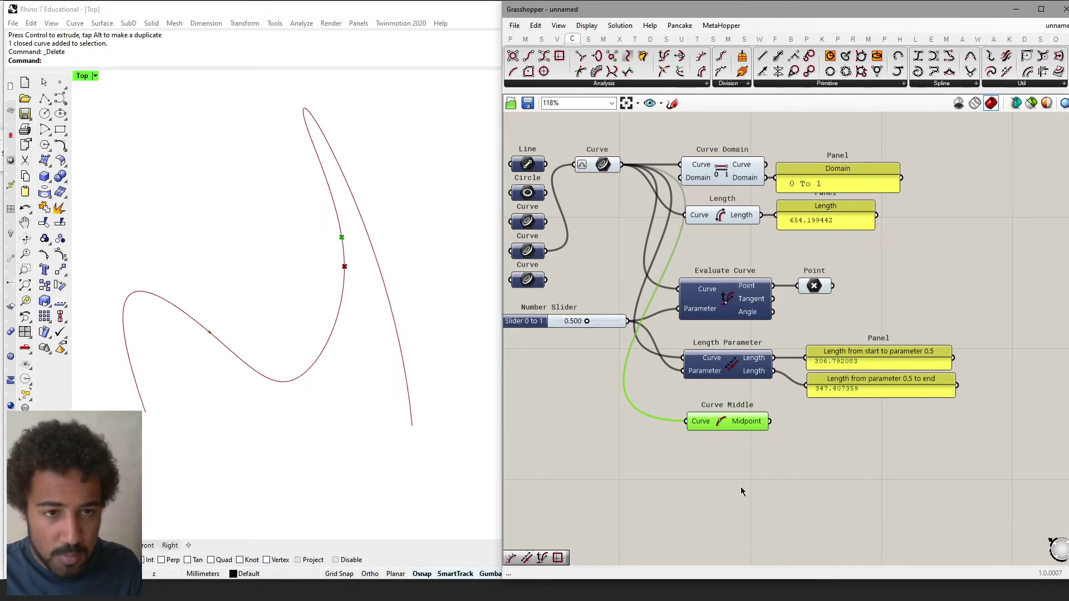
pyautogui.click(690, 86)
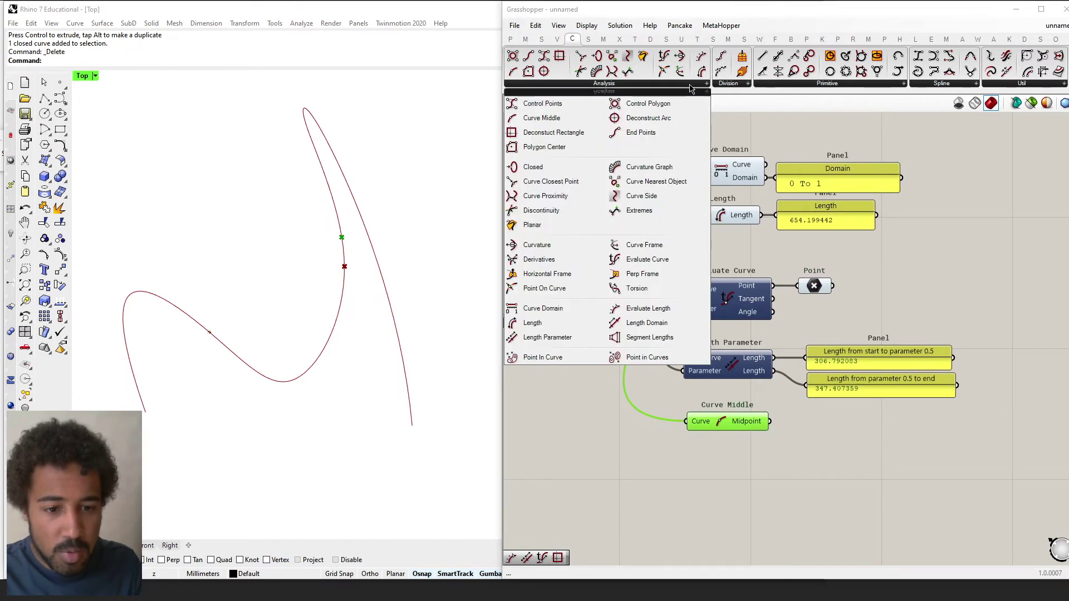
pyautogui.click(646, 308)
pyautogui.click(726, 458)
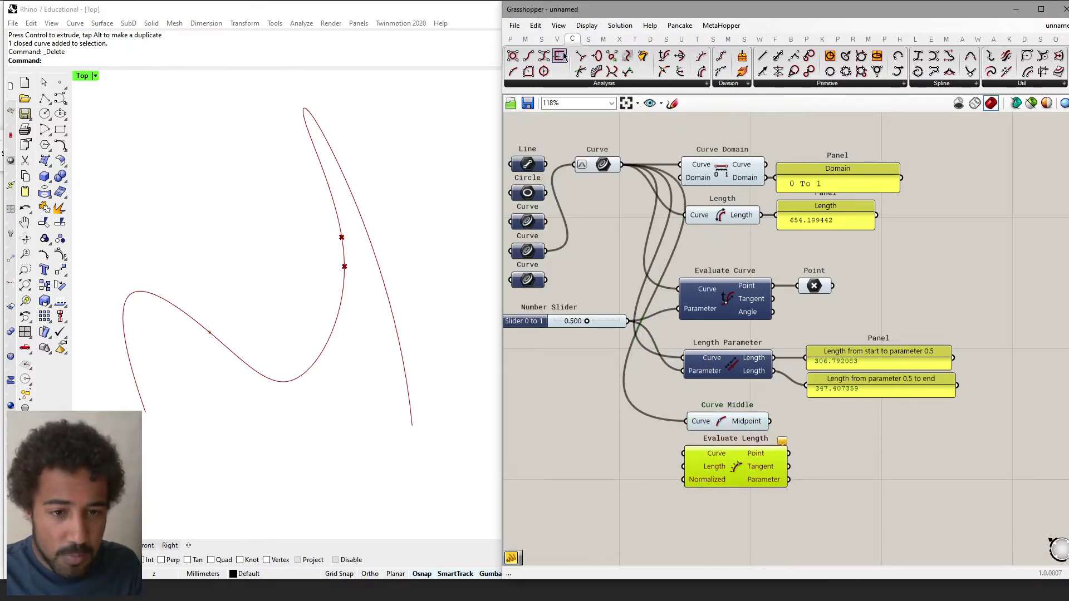
pyautogui.moveTo(622, 164); pyautogui.dragTo(684, 454)
# Move the analysis components and their panels farther from the Curve parameter and Number Slider to make room between them
pyautogui.moveTo(644, 413); pyautogui.dragTo(764, 425, button='right')
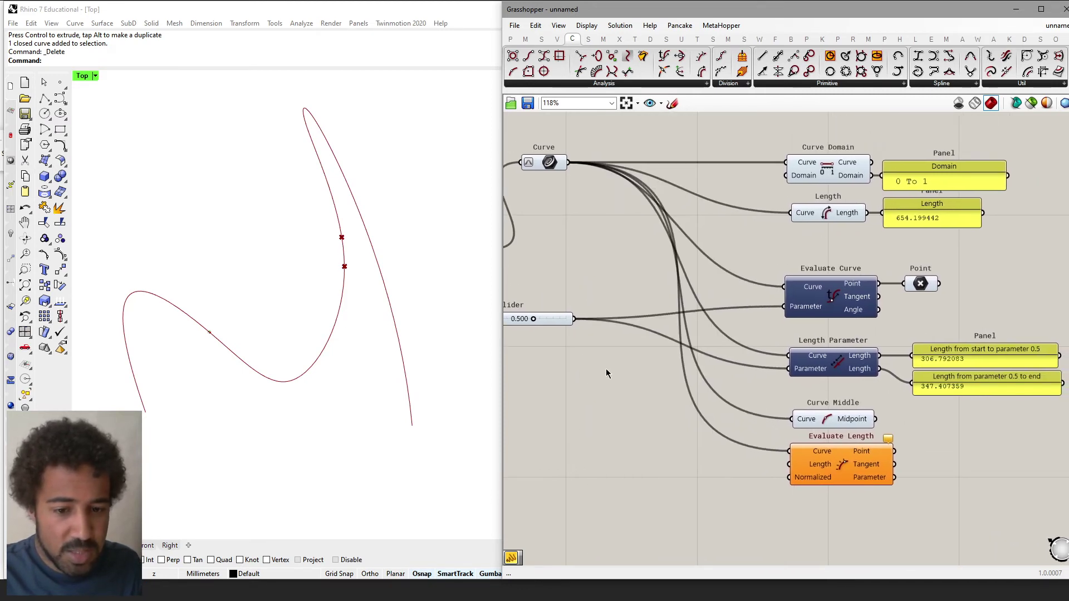
pyautogui.moveTo(684, 466)
pyautogui.mouseDown(button='right')
pyautogui.moveTo(722, 439)
pyautogui.moveTo(678, 425)
pyautogui.moveTo(686, 468)
pyautogui.mouseUp(button='right')
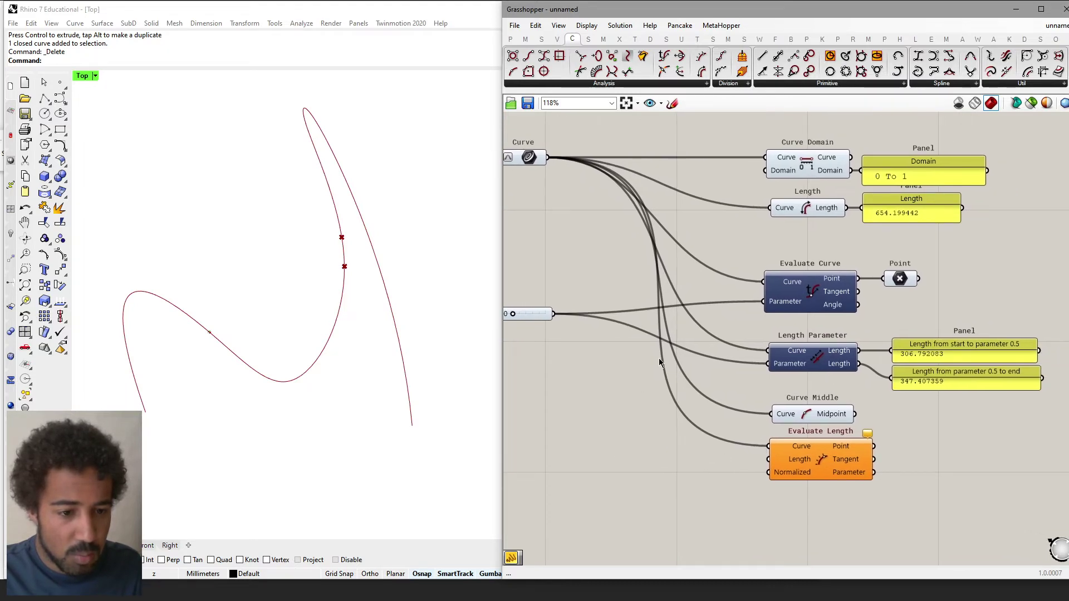
pyautogui.moveTo(747, 454); pyautogui.dragTo(819, 383, button='right')
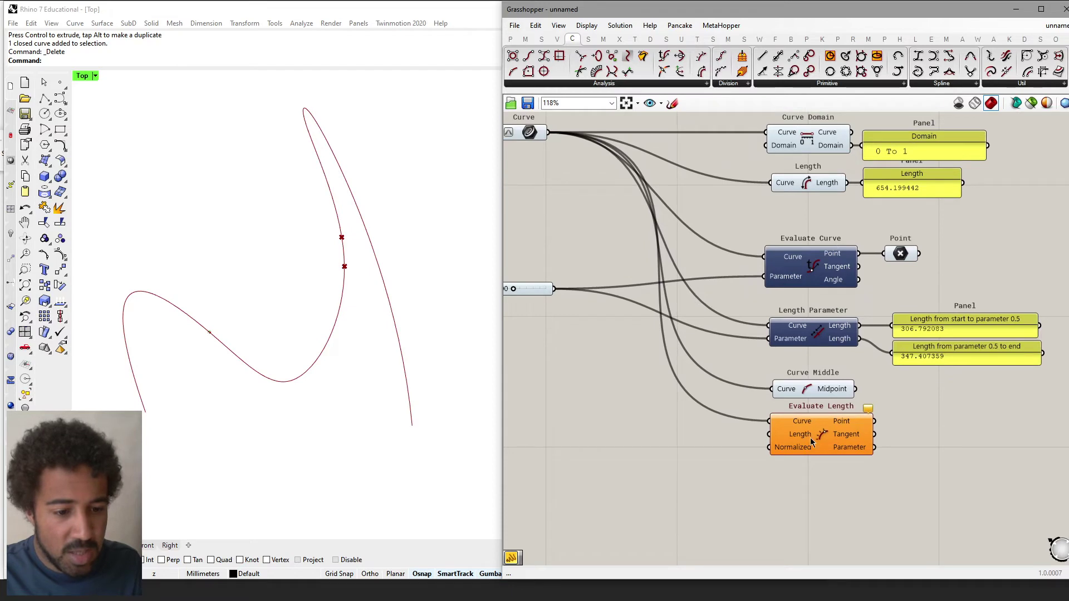
# Check the Length input of Evaluate Length, and move the Length component with its panel into the free space below the Number Slider
pyautogui.moveTo(802, 438)
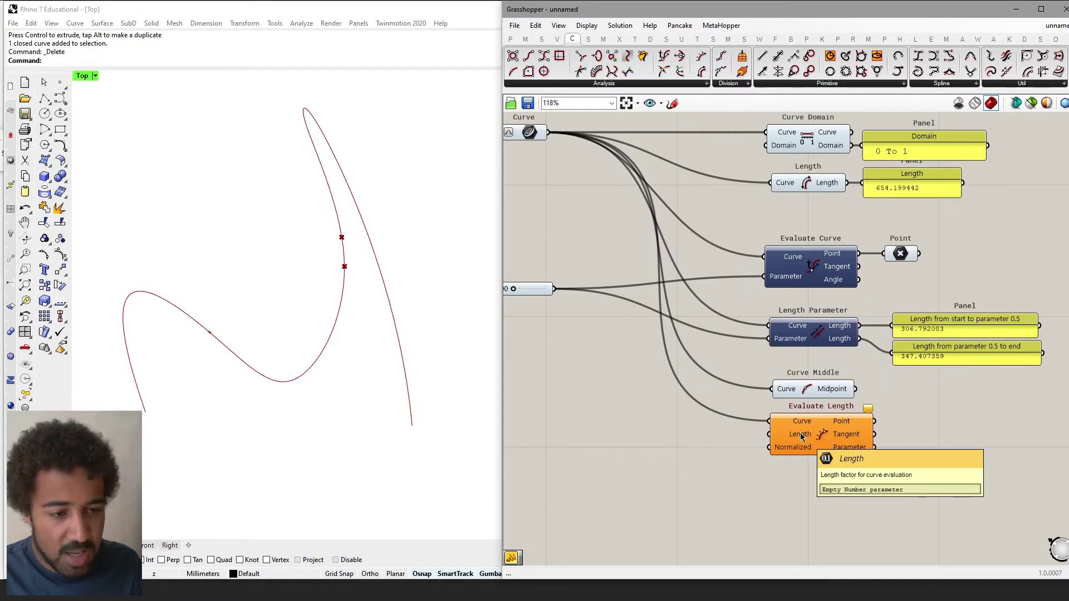
pyautogui.moveTo(562, 312); pyautogui.dragTo(657, 325, button='right')
pyautogui.click(977, 186)
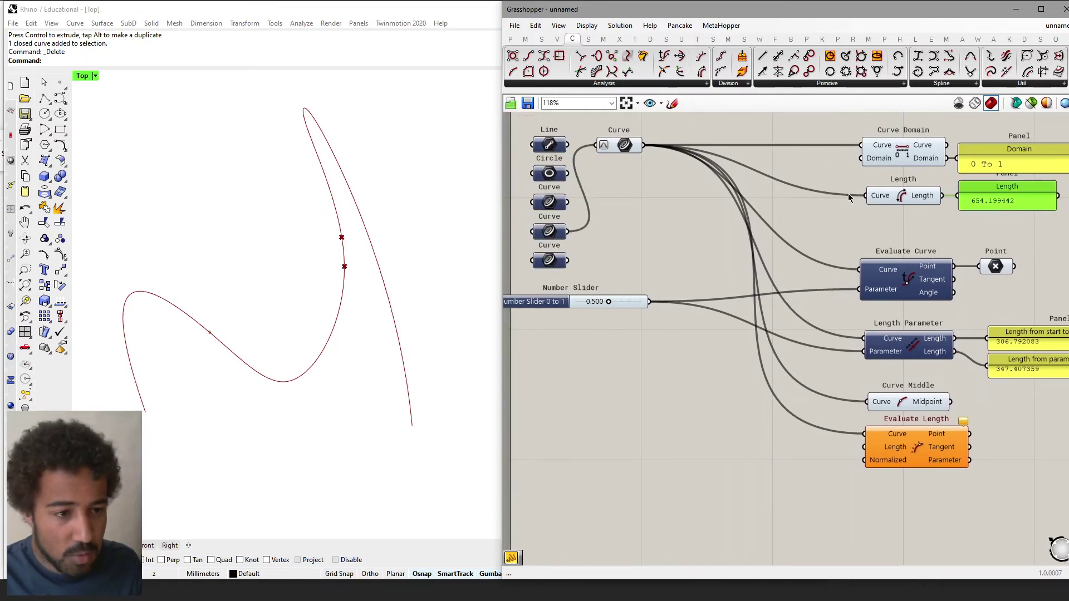
pyautogui.keyDown('shift'); pyautogui.click(903, 201); pyautogui.keyUp('shift')
pyautogui.moveTo(903, 201); pyautogui.dragTo(609, 394)
pyautogui.click(655, 428)
# Add a Division component below the Length component's panel
pyautogui.moveTo(665, 436); pyautogui.dragTo(659, 408, button='right')
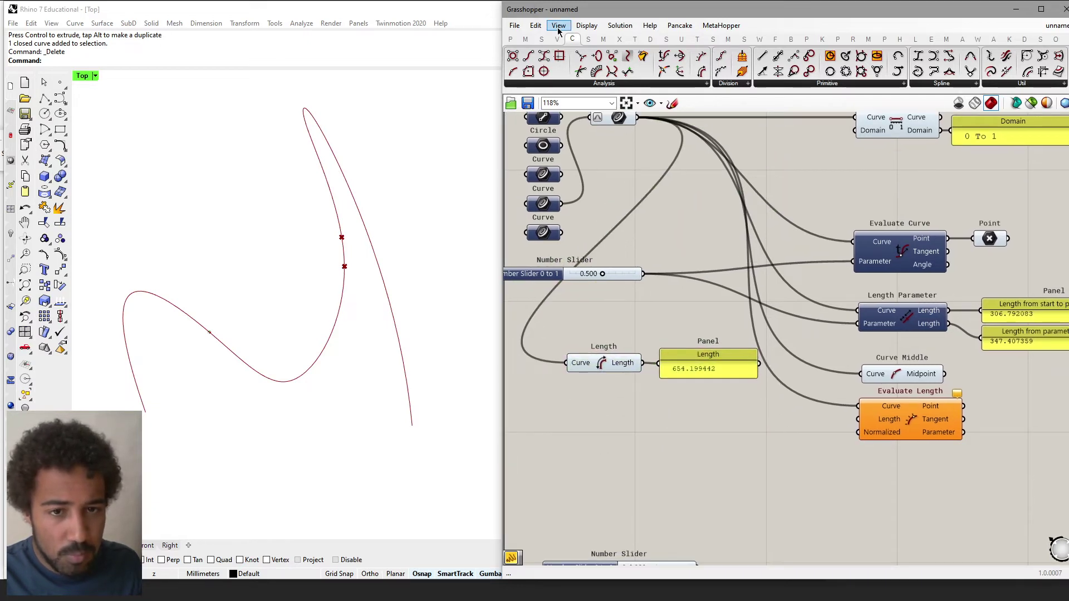
pyautogui.click(525, 39)
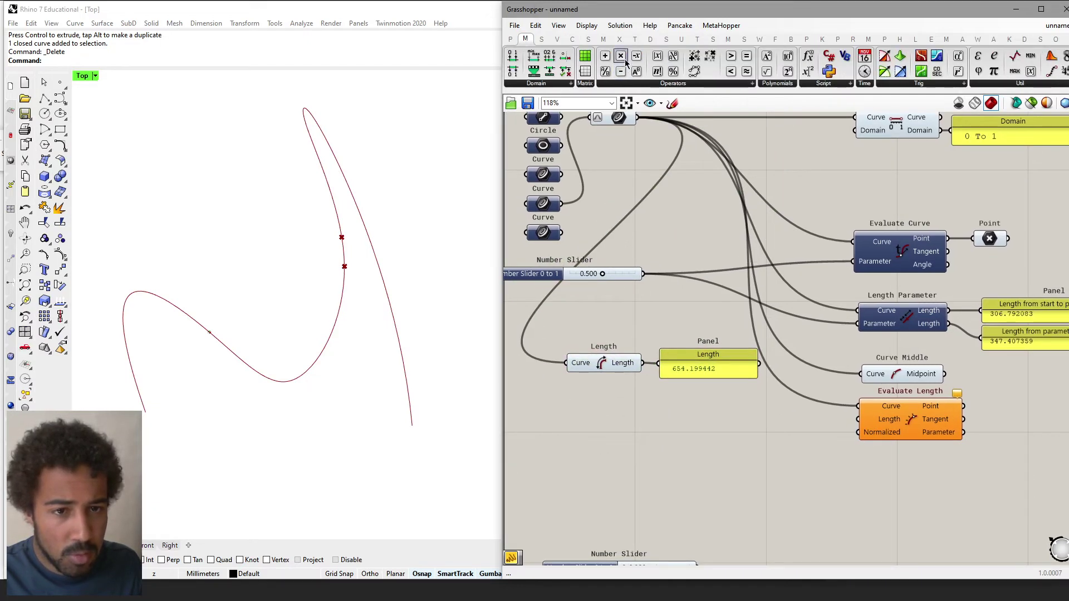
pyautogui.moveTo(606, 77); pyautogui.dragTo(700, 423)
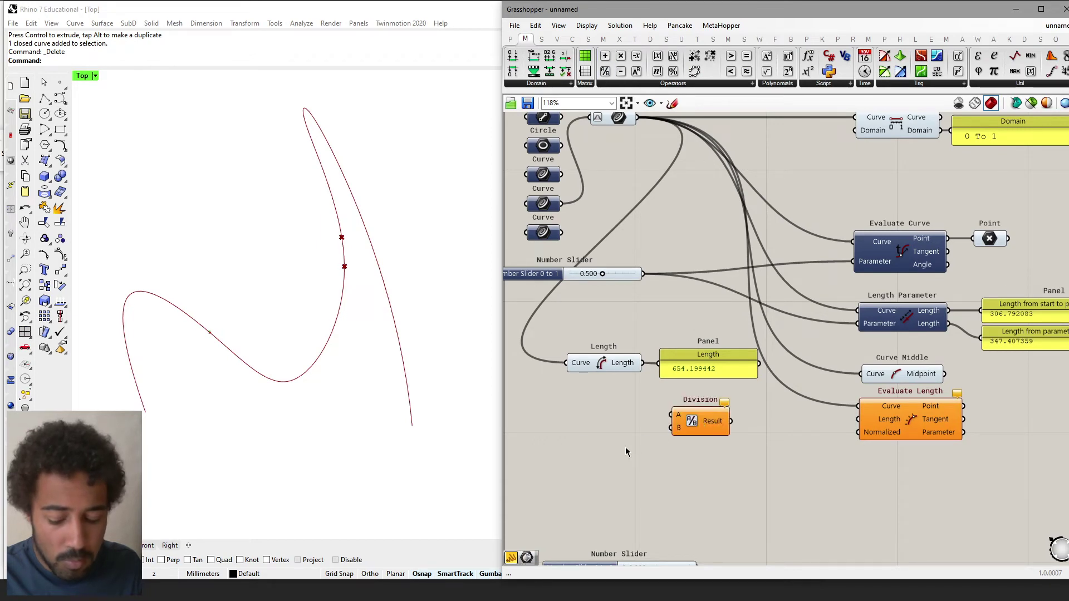
# Add a panel containing 2, connect Length and this panel to Division's A and B inputs, and its Result to Evaluate Length's Length input
pyautogui.doubleClick(626, 452)
pyautogui.write('2')
pyautogui.press('Return')
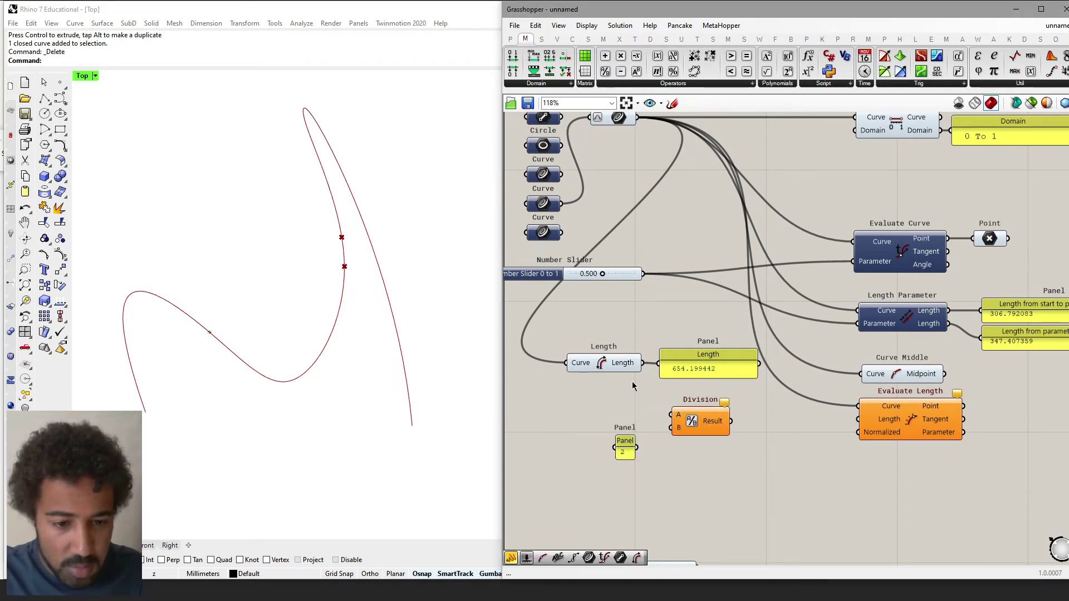
pyautogui.moveTo(645, 363); pyautogui.dragTo(671, 414)
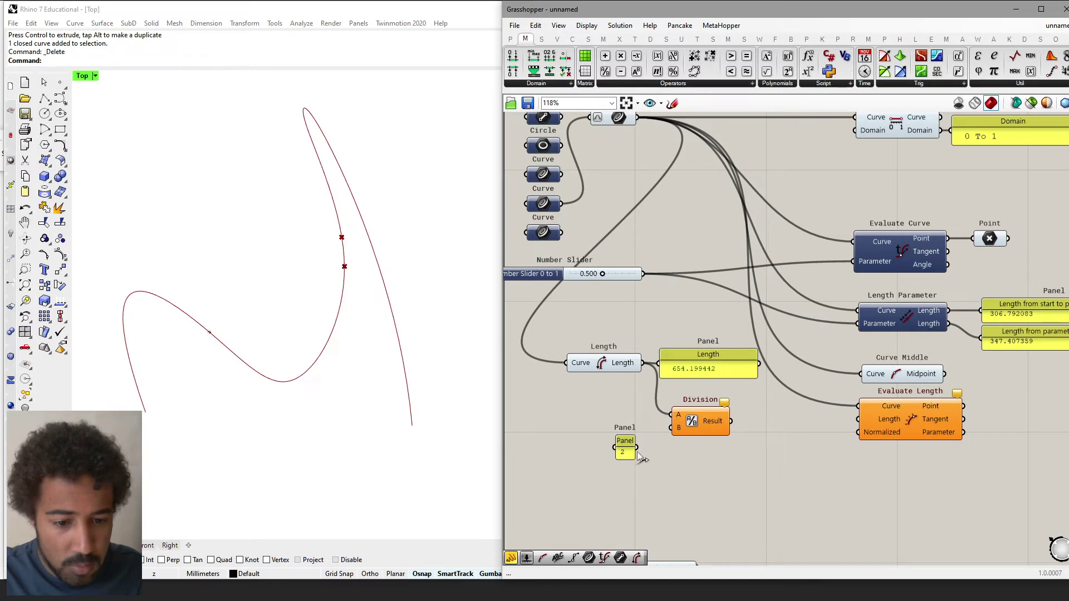
pyautogui.moveTo(637, 448); pyautogui.dragTo(857, 419)
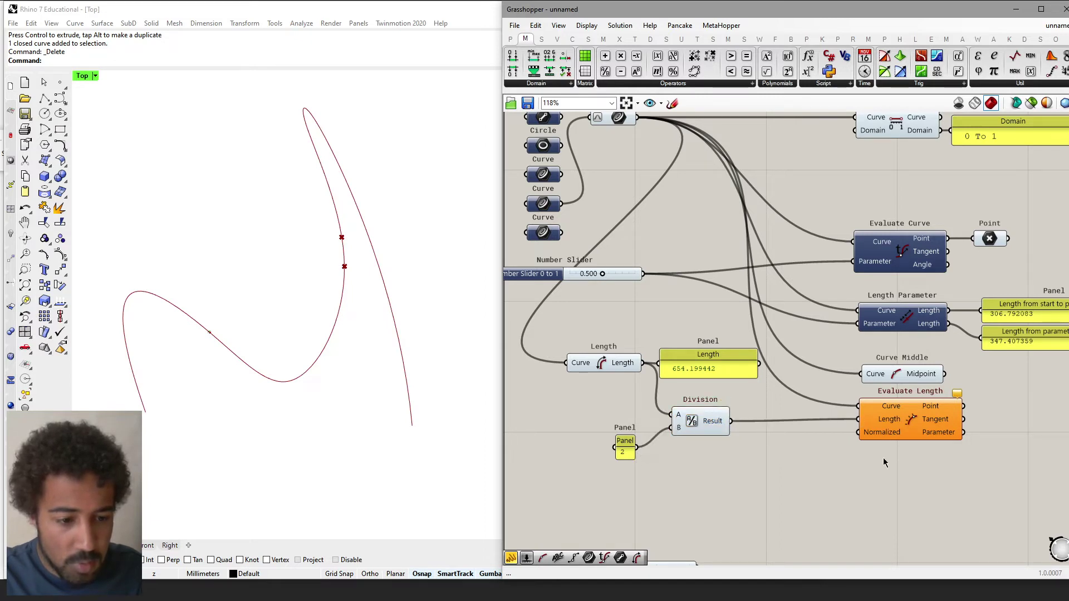
# Check the warning on Evaluate Length and set its Normalized input to False
pyautogui.moveTo(884, 463); pyautogui.dragTo(717, 487, button='right')
pyautogui.click(723, 454)
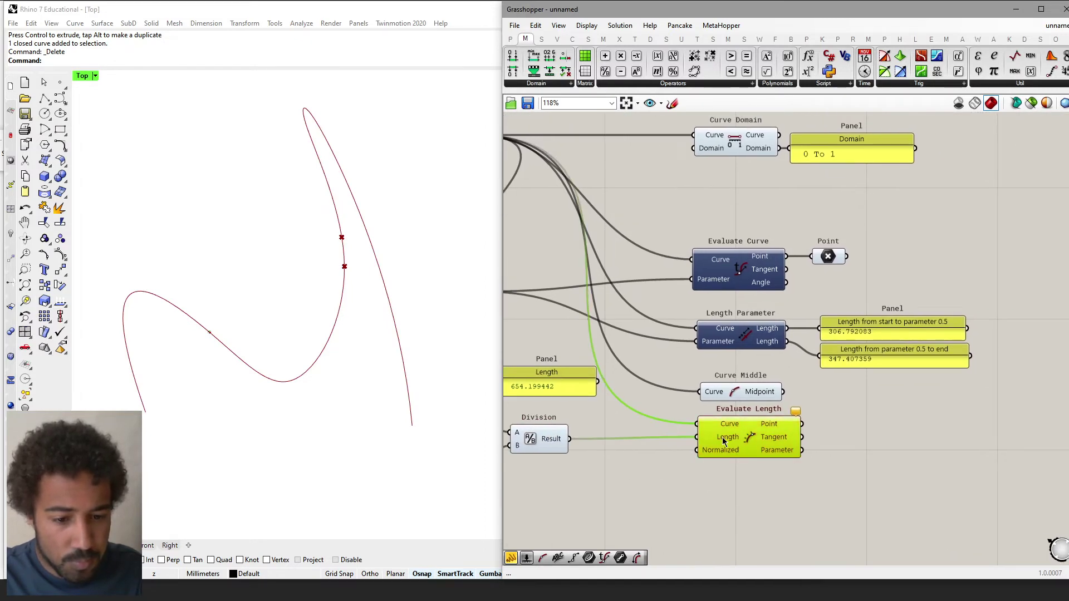
pyautogui.moveTo(798, 419)
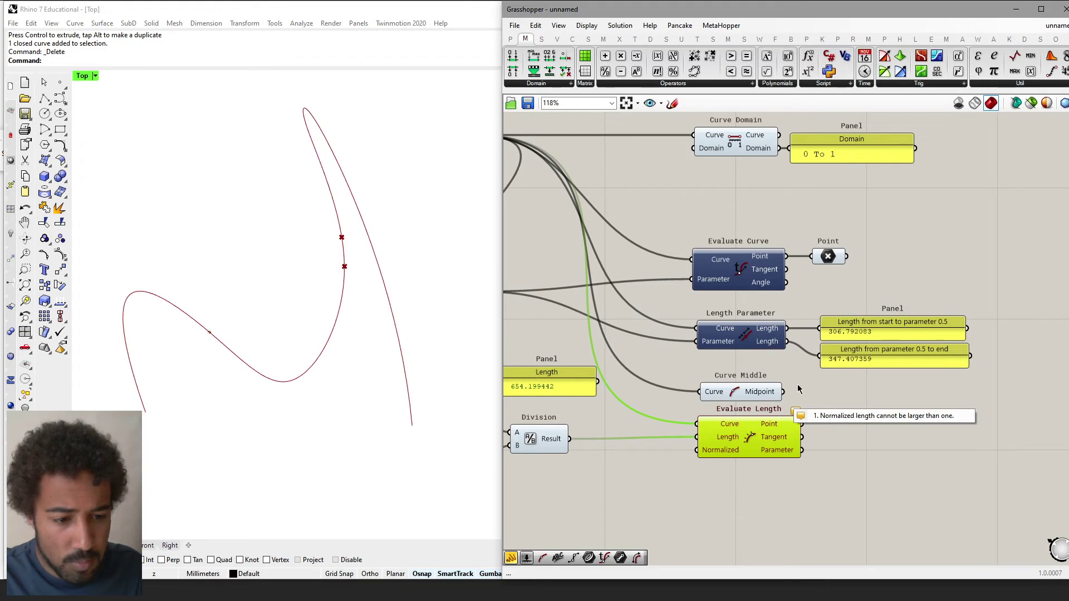
pyautogui.click(798, 388)
pyautogui.moveTo(751, 403); pyautogui.dragTo(818, 403, button='right')
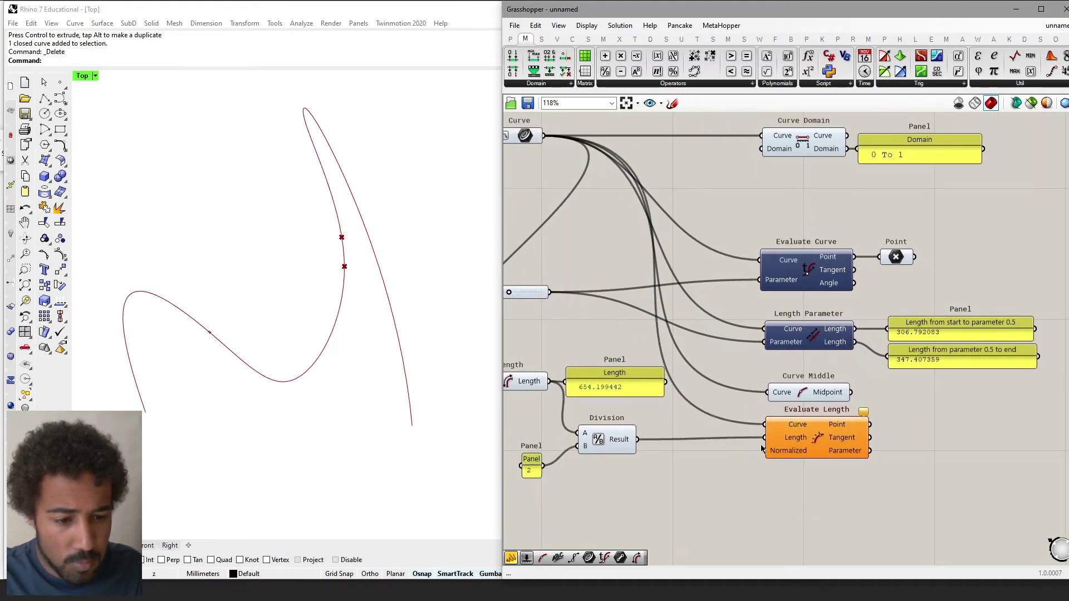
pyautogui.rightClick(801, 456)
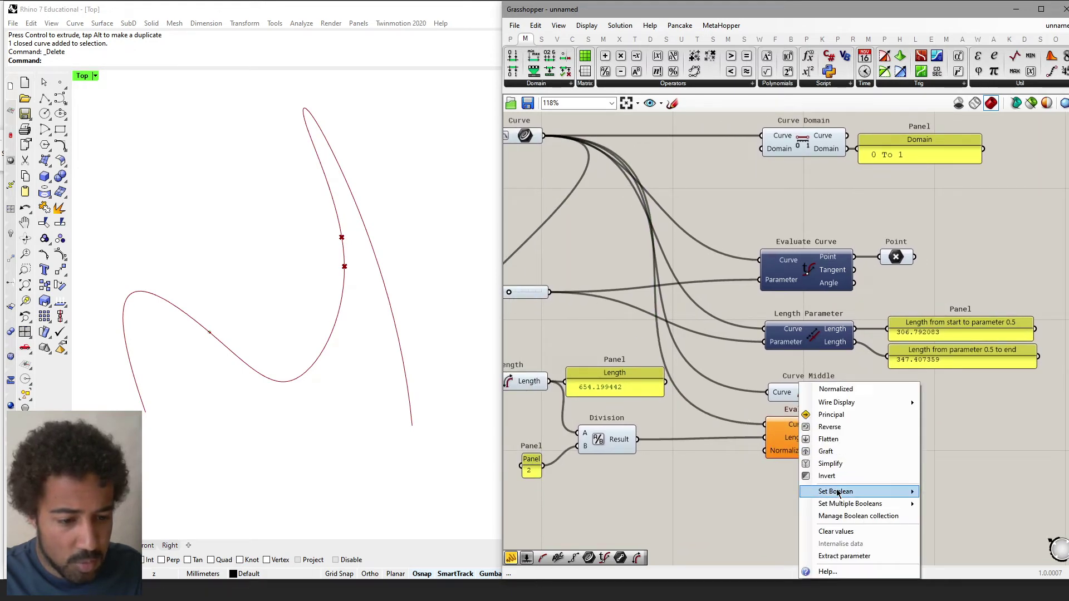
pyautogui.moveTo(843, 491)
pyautogui.click(932, 492)
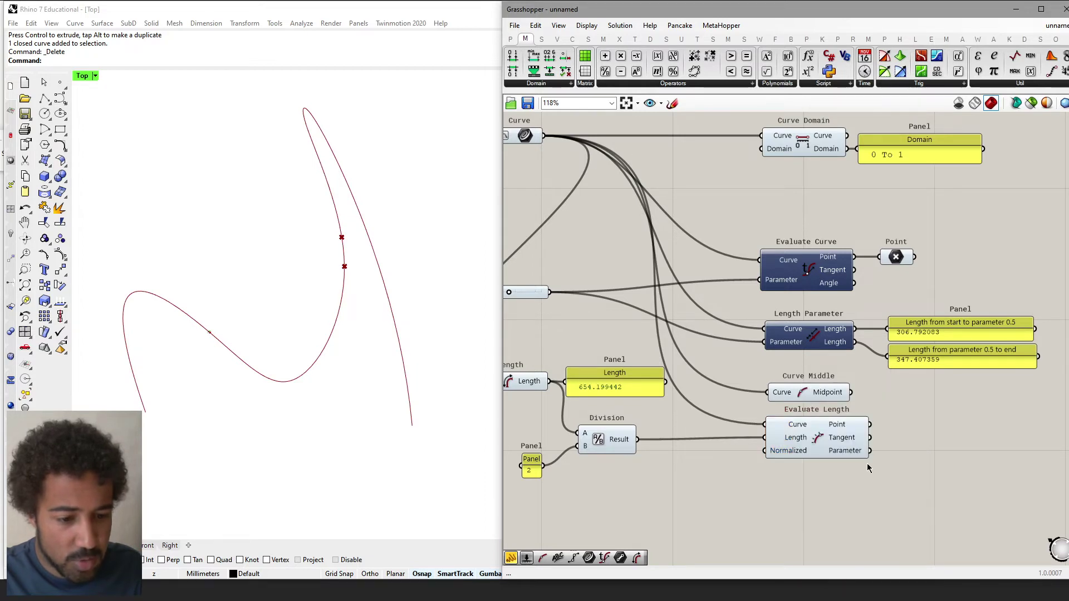
# Add a Boolean Toggle left at False below Division, connect it to Evaluate Length's Normalized input, and check that input's description
pyautogui.moveTo(699, 426); pyautogui.dragTo(716, 432, button='right')
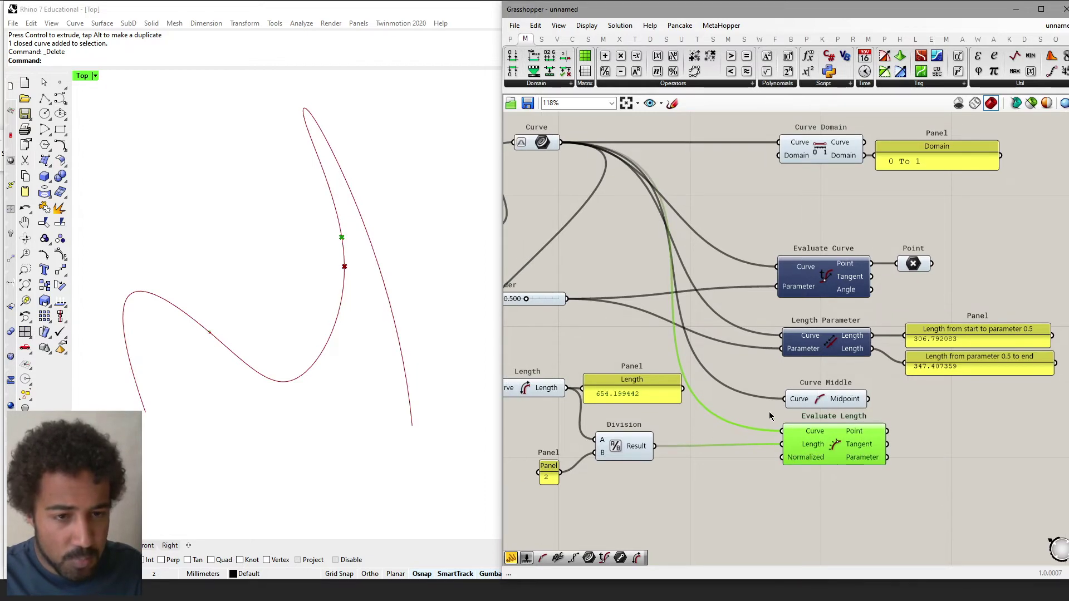
pyautogui.click(510, 38)
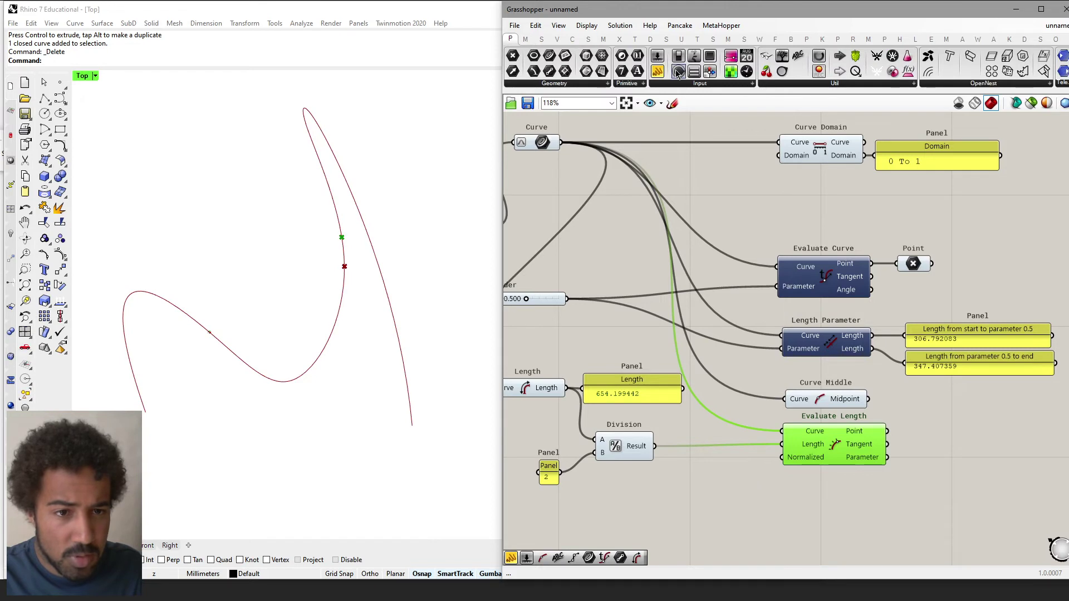
pyautogui.moveTo(678, 74); pyautogui.dragTo(784, 462)
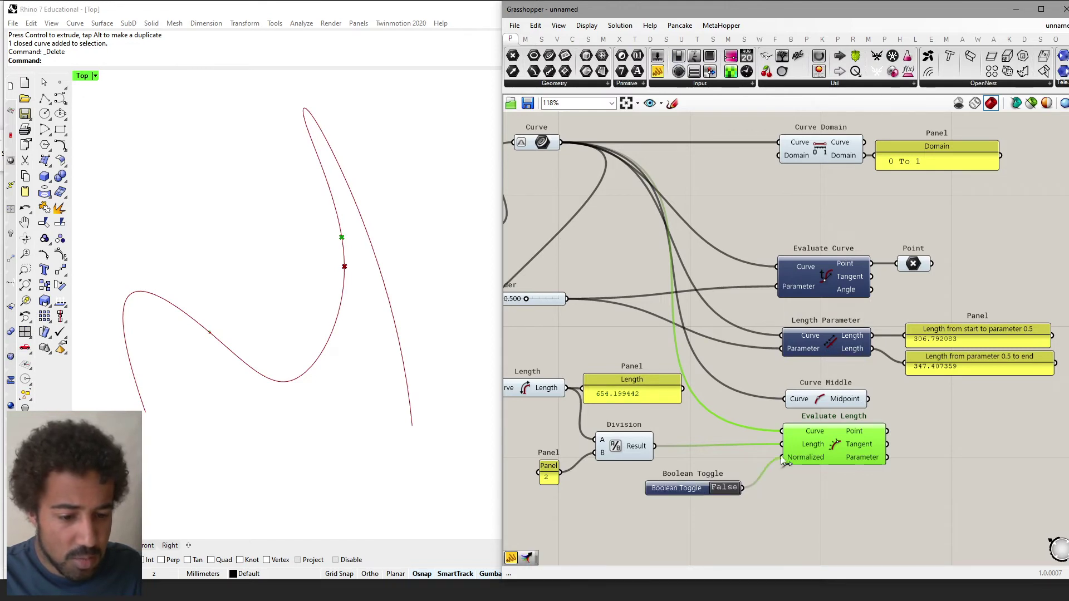
pyautogui.click(796, 483)
pyautogui.click(815, 458)
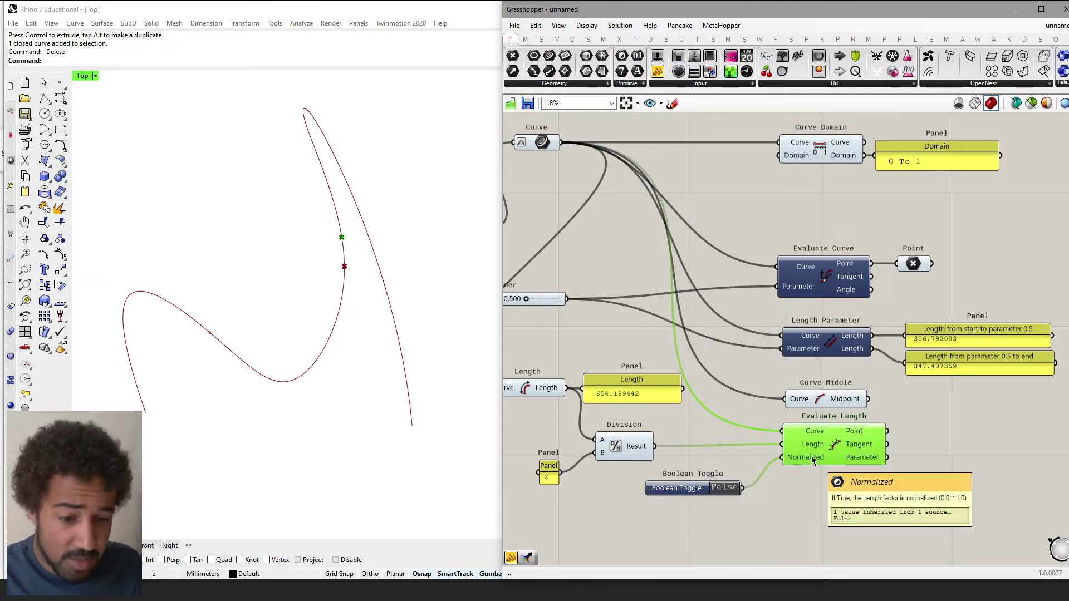
# Review the Length and Division setup, and compare the Evaluate Length point with the Curve Middle midpoint on the curve
pyautogui.moveTo(728, 455); pyautogui.dragTo(779, 452, button='right')
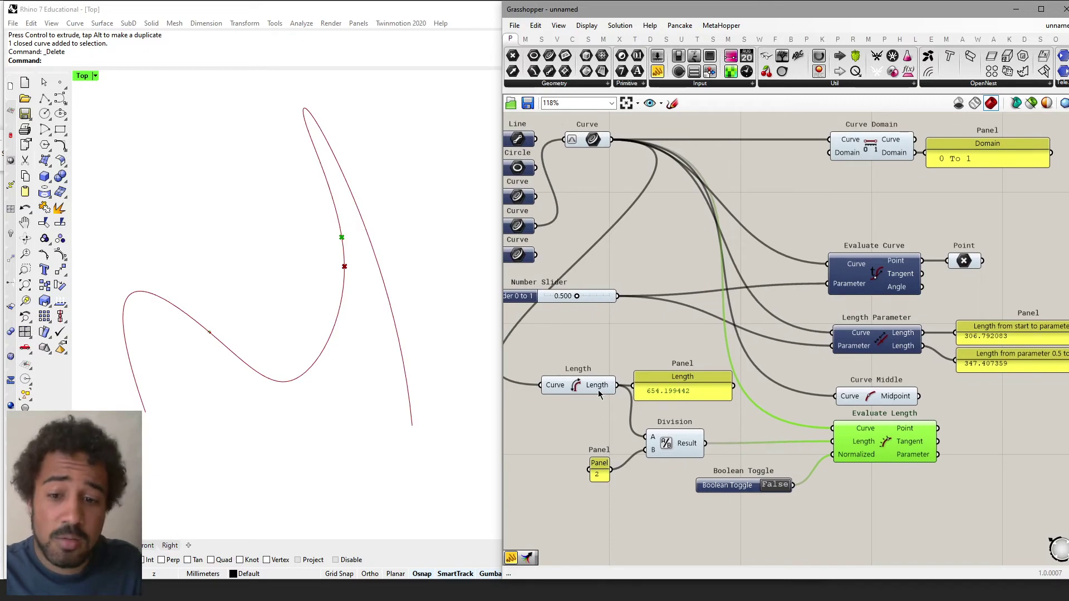
pyautogui.click(678, 435)
pyautogui.moveTo(622, 467); pyautogui.dragTo(553, 464, button='right')
pyautogui.click(858, 431)
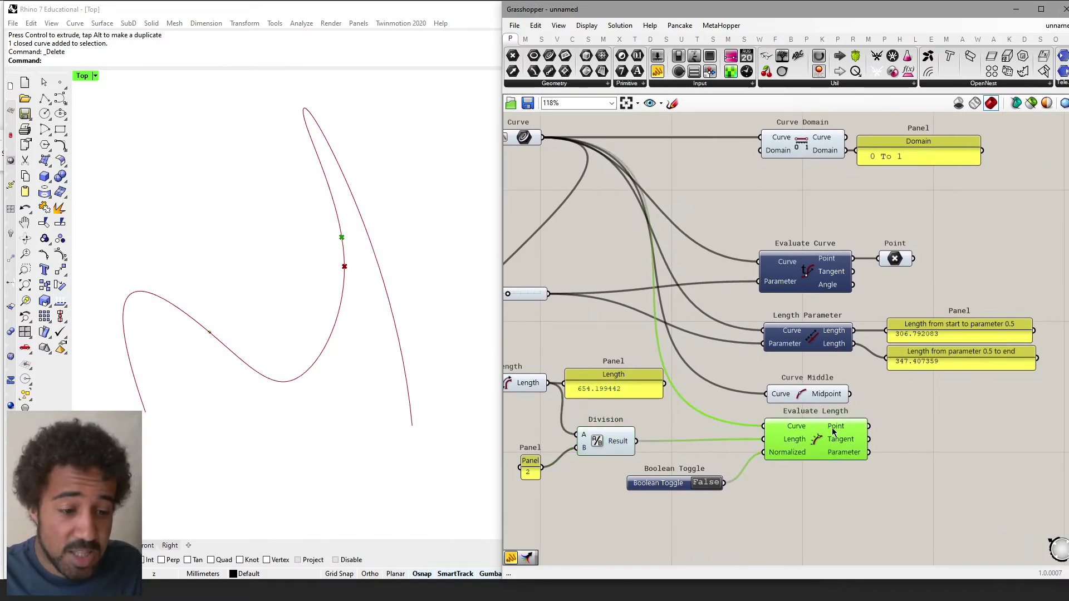
pyautogui.moveTo(834, 432)
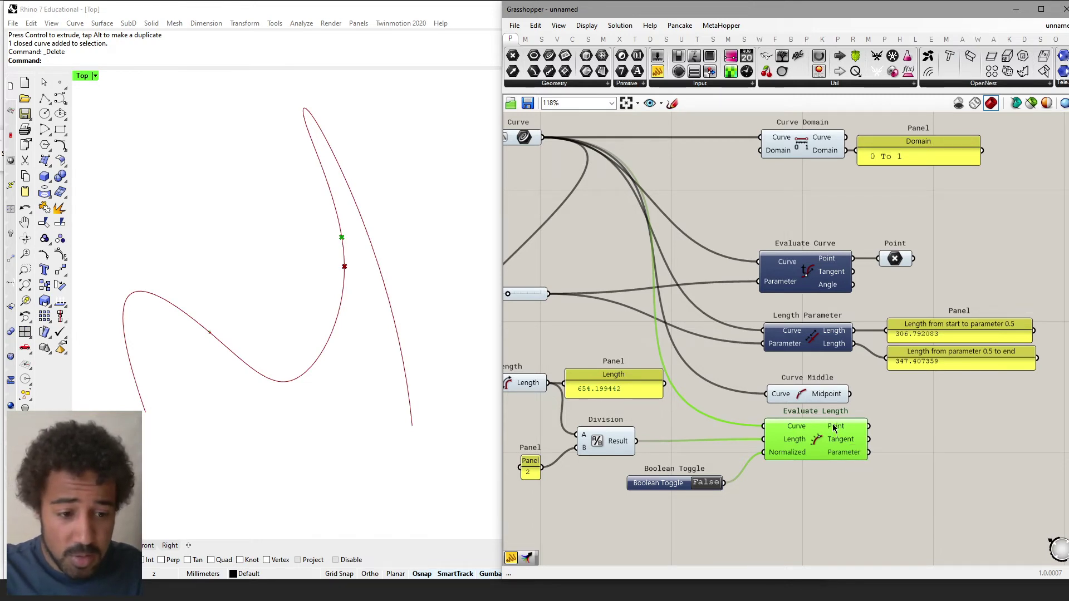
pyautogui.click(804, 395)
pyautogui.click(803, 430)
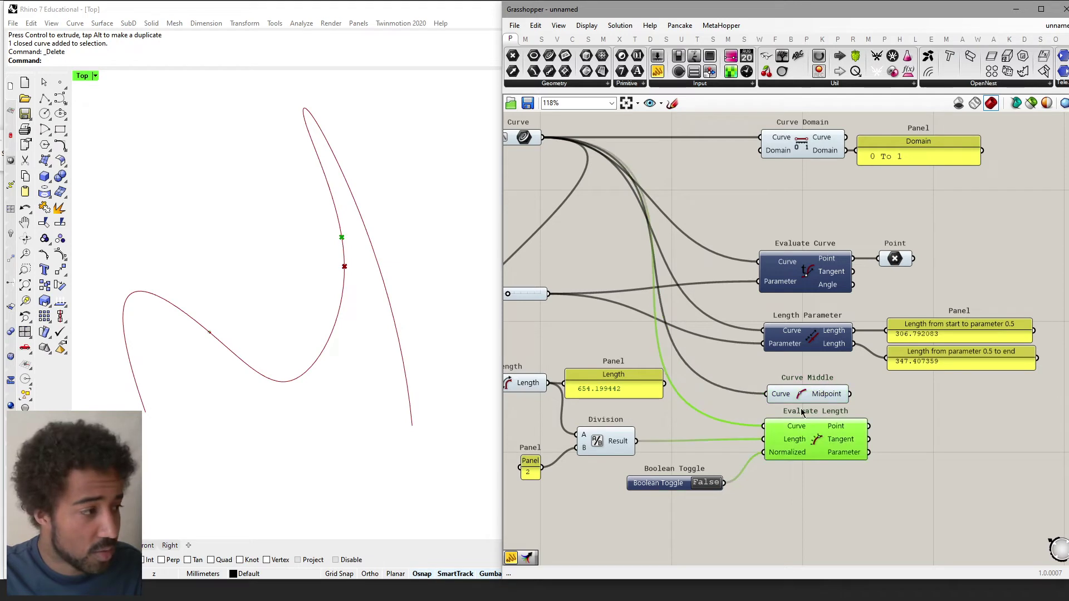
pyautogui.click(897, 412)
pyautogui.click(816, 396)
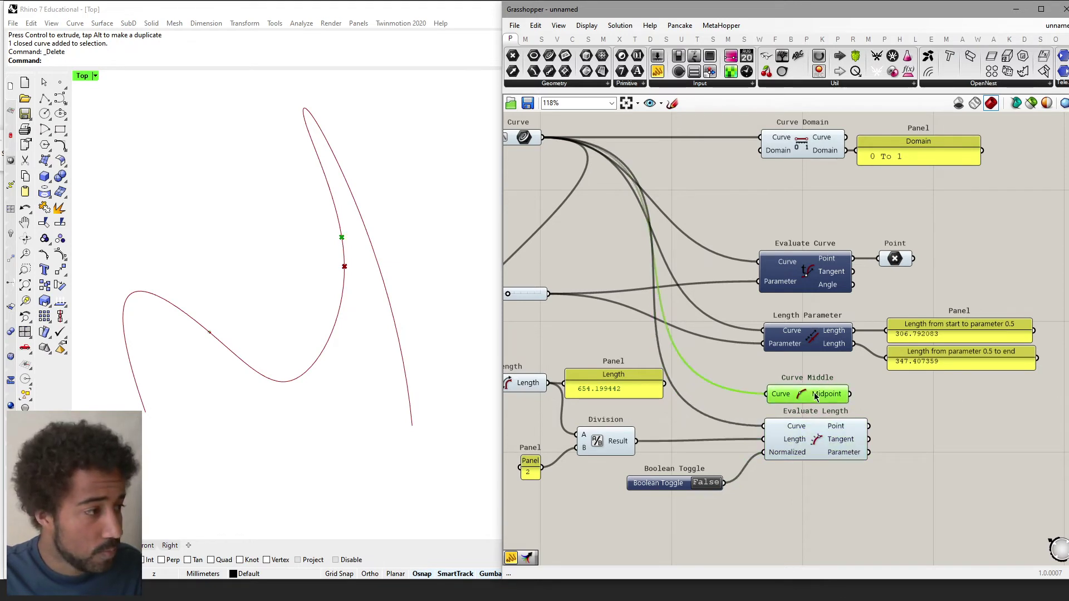
pyautogui.click(893, 476)
pyautogui.moveTo(582, 463); pyautogui.dragTo(651, 461, button='right')
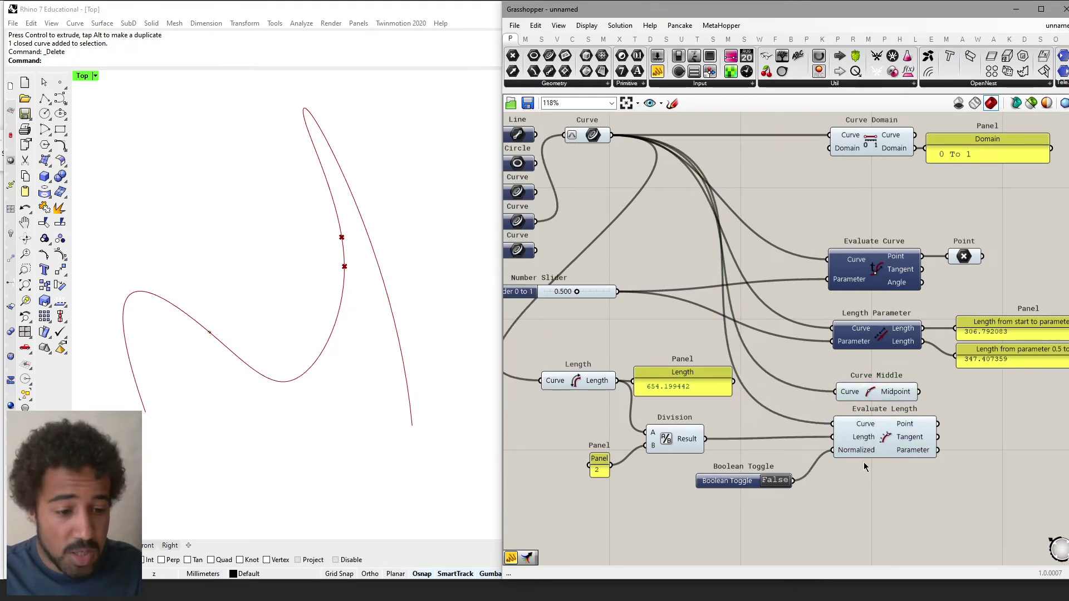
# Switch the Boolean Toggle to True and connect the 0 to 1 Number Slider to Evaluate Length's Length input
pyautogui.click(774, 481)
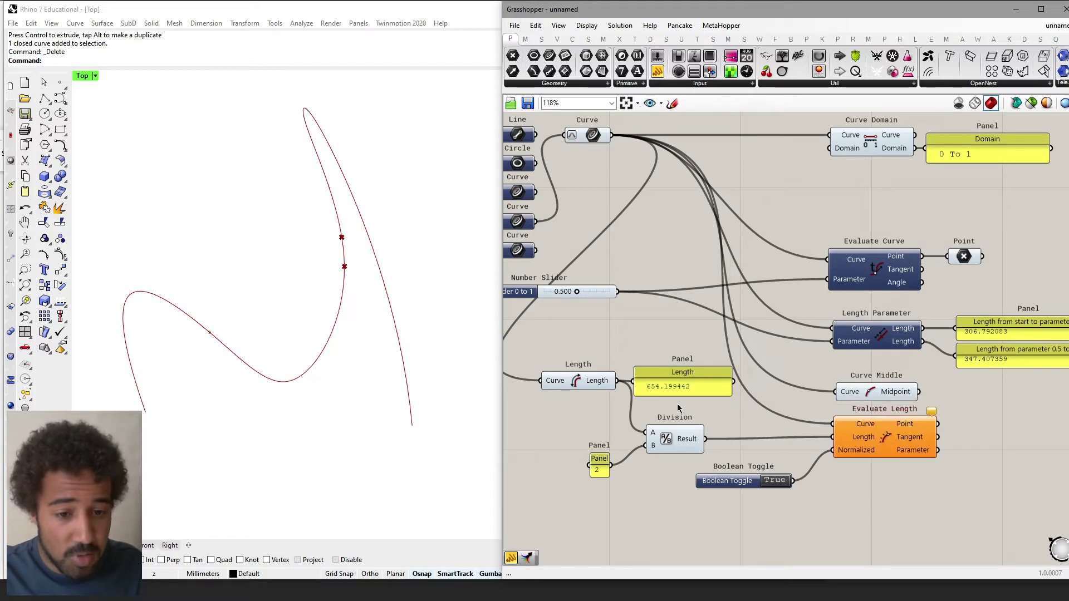
pyautogui.moveTo(618, 293); pyautogui.dragTo(837, 448)
pyautogui.moveTo(685, 344); pyautogui.dragTo(576, 445)
# Delete the Division component with its panel containing 2, and move the Length component with its panel directly below Curve Domain
pyautogui.moveTo(706, 439); pyautogui.dragTo(586, 476)
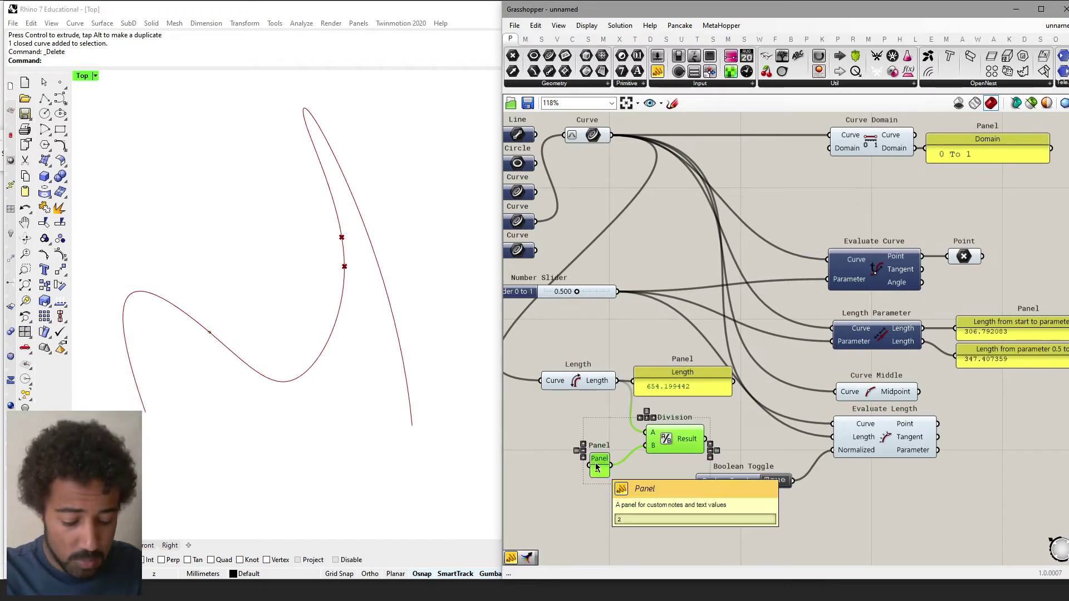
pyautogui.press('Delete')
pyautogui.click(660, 378)
pyautogui.keyDown('shift'); pyautogui.click(584, 381); pyautogui.keyUp('shift')
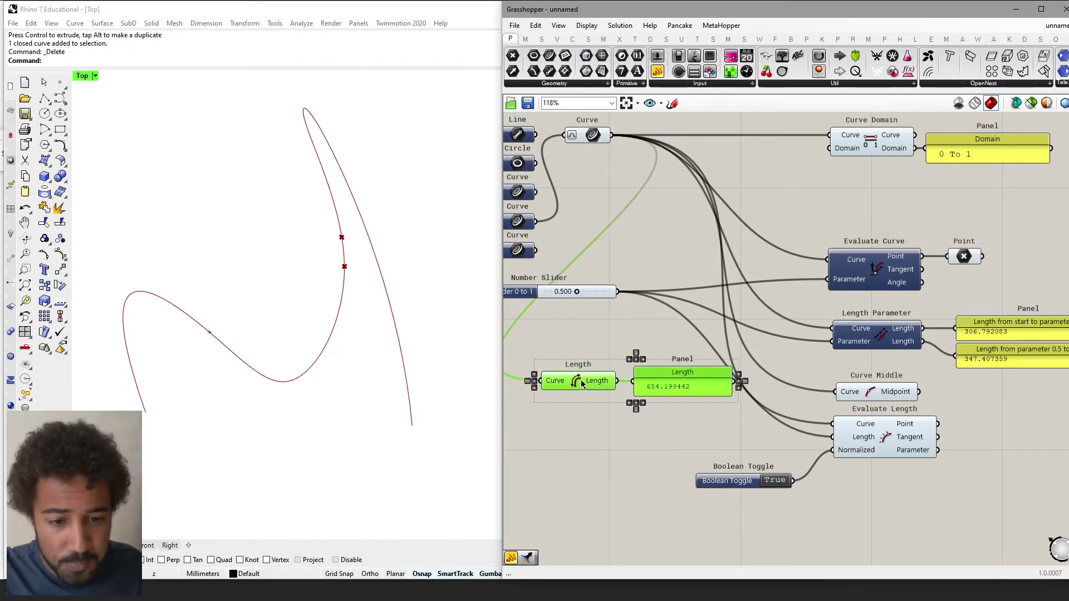
pyautogui.moveTo(584, 381); pyautogui.dragTo(874, 188)
pyautogui.click(954, 232)
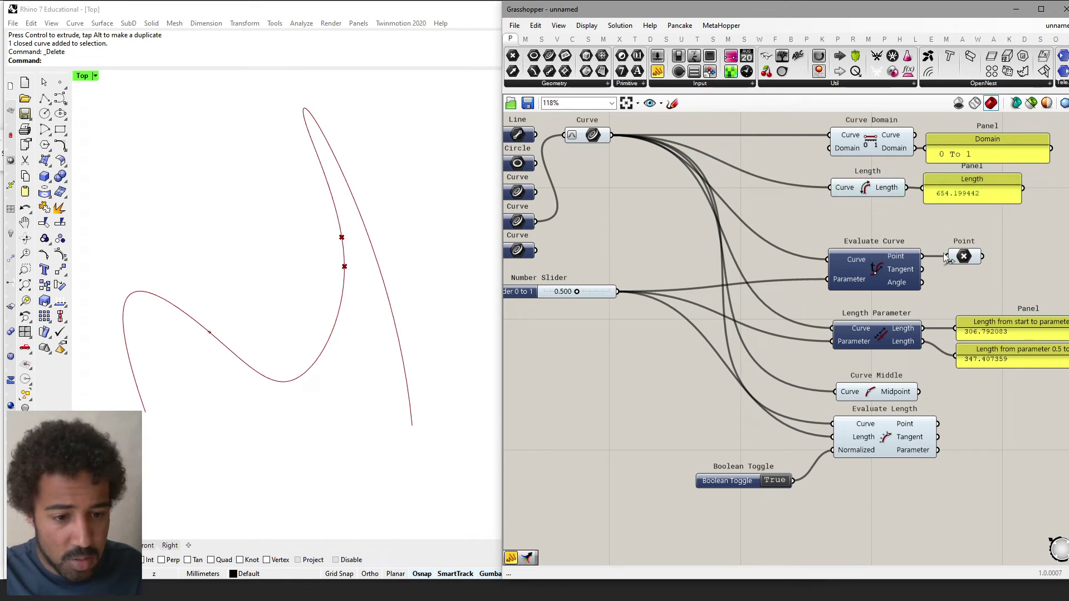
# Move the 0 to 1 Number Slider down level with Length Parameter, and the Boolean Toggle up beside Evaluate Length's Normalized input
pyautogui.moveTo(944, 252); pyautogui.dragTo(896, 218, button='right')
pyautogui.moveTo(516, 241); pyautogui.dragTo(566, 253, button='right')
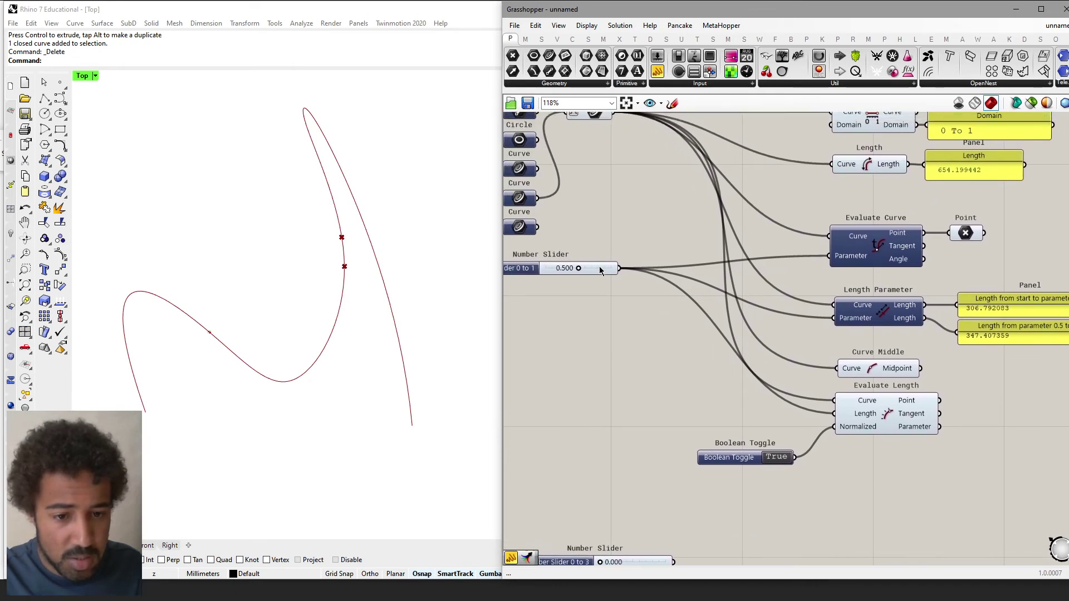
pyautogui.moveTo(601, 270); pyautogui.dragTo(598, 321)
pyautogui.click(677, 378)
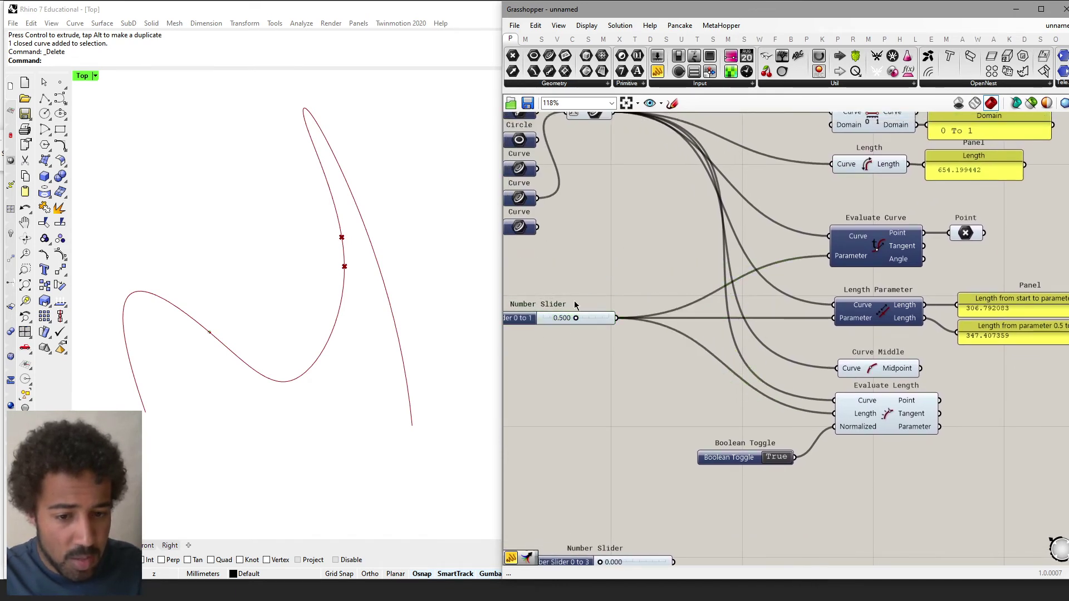
pyautogui.click(595, 320)
pyautogui.scroll(1, 860, 440)
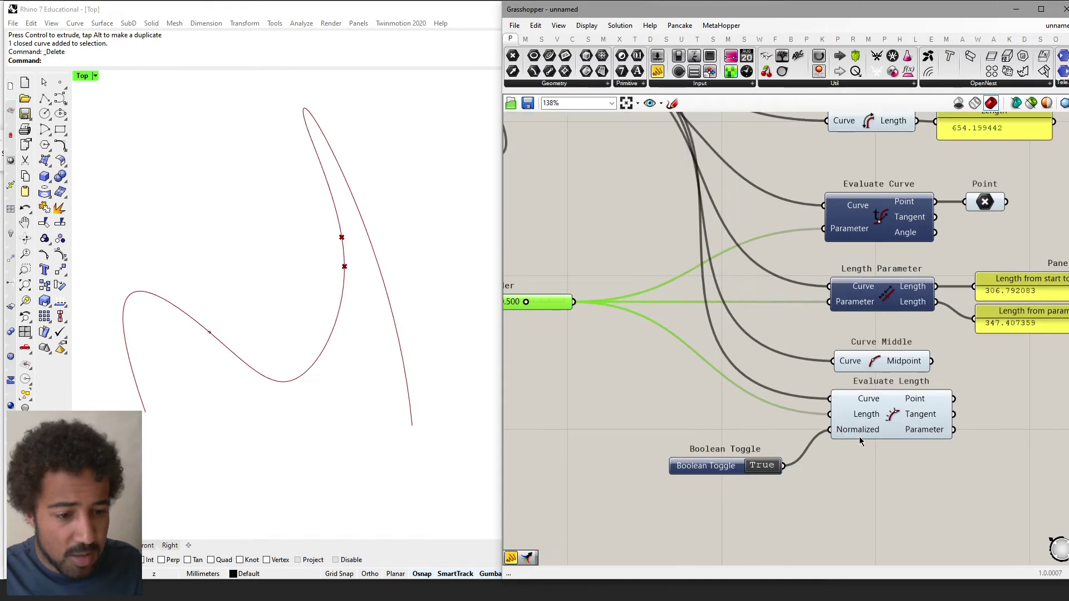
pyautogui.moveTo(725, 469); pyautogui.dragTo(744, 439)
pyautogui.moveTo(864, 432); pyautogui.dragTo(740, 431, button='right')
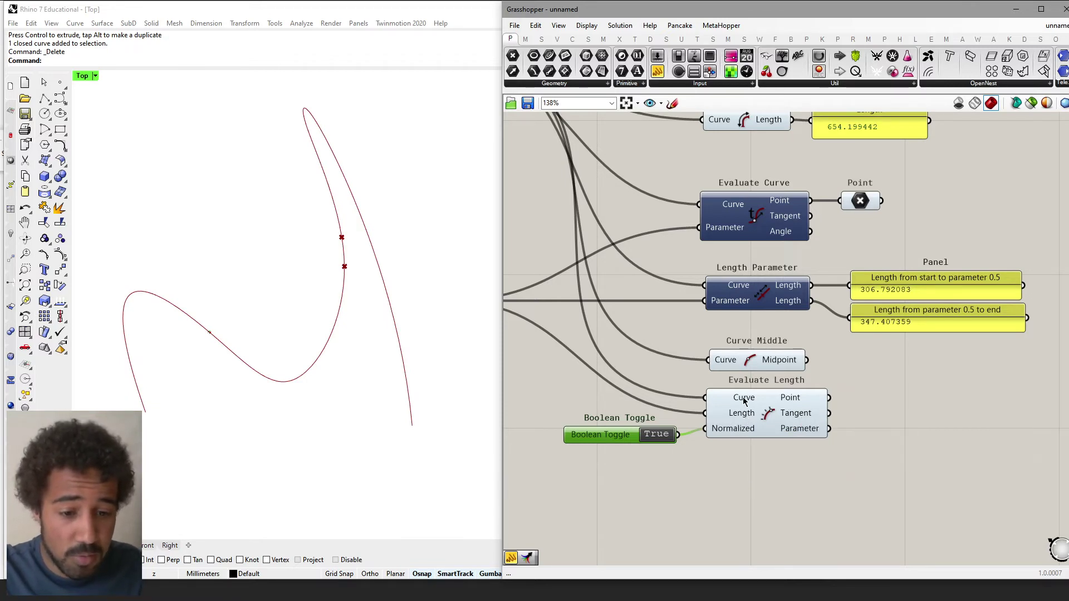
# Set the 0 to 1 Number Slider to 0.25
pyautogui.moveTo(734, 394); pyautogui.dragTo(936, 419, button='right')
pyautogui.moveTo(605, 328); pyautogui.dragTo(596, 327)
pyautogui.doubleClick(598, 327)
pyautogui.write('0.')
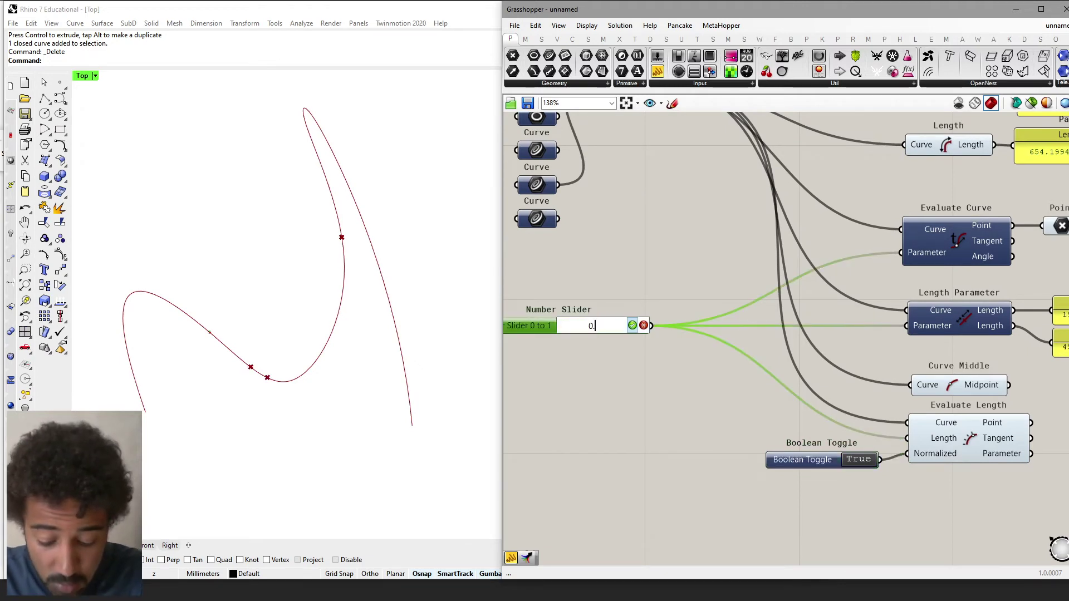
pyautogui.write('25')
pyautogui.press('Return')
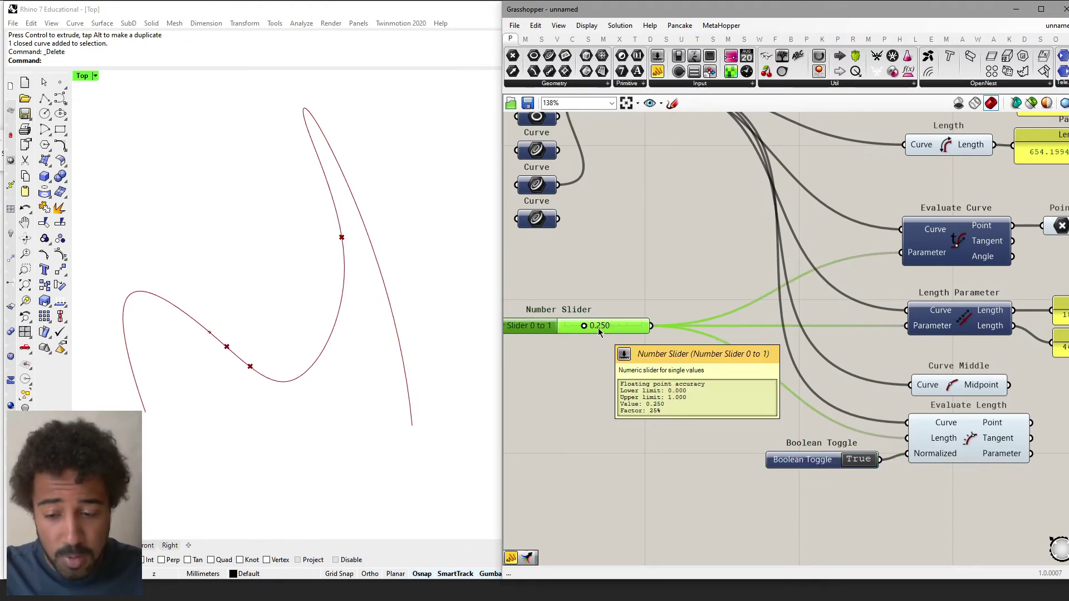
# Compare the positions of the Evaluate Length point and the Evaluate Curve point on the curve in the Rhino viewport
pyautogui.click(967, 439)
pyautogui.moveTo(862, 403); pyautogui.dragTo(801, 399, button='right')
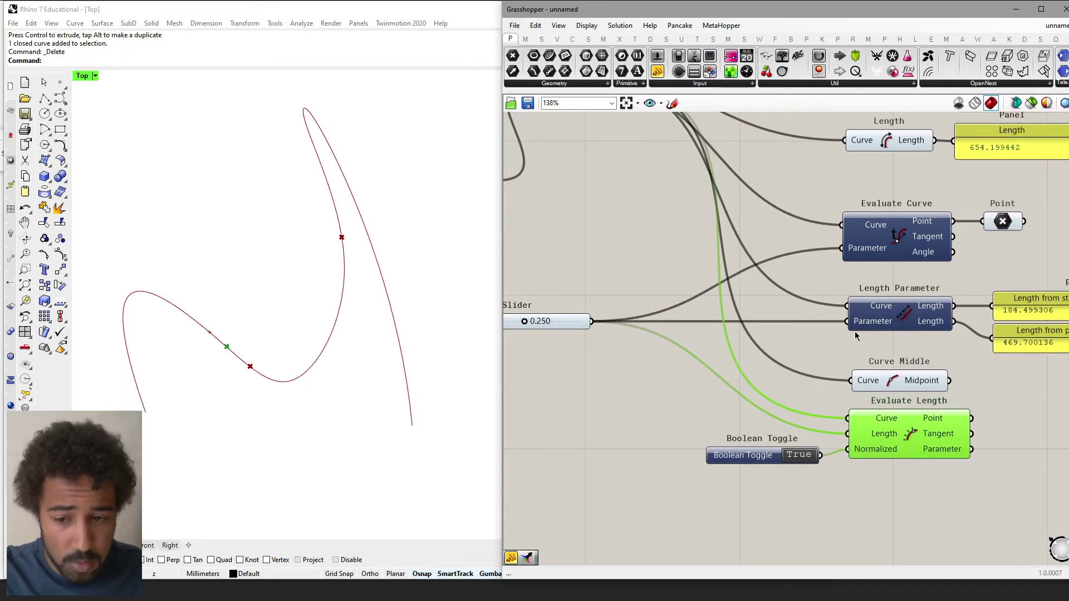
pyautogui.moveTo(855, 332); pyautogui.dragTo(778, 357, button='right')
pyautogui.click(926, 248)
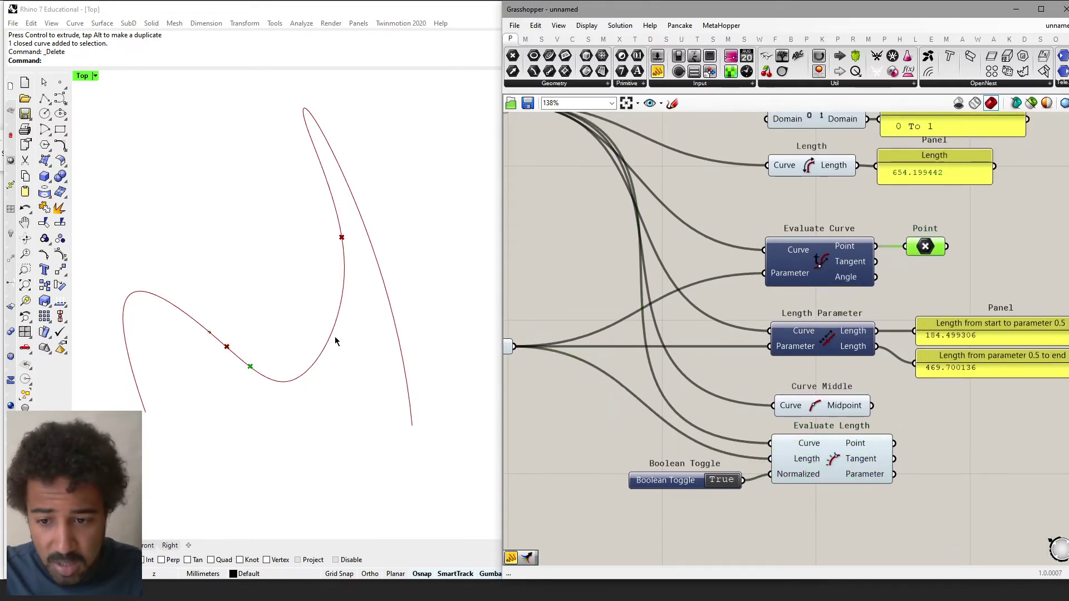
pyautogui.scroll(3, 234, 360)
pyautogui.moveTo(709, 365); pyautogui.dragTo(756, 370, button='right')
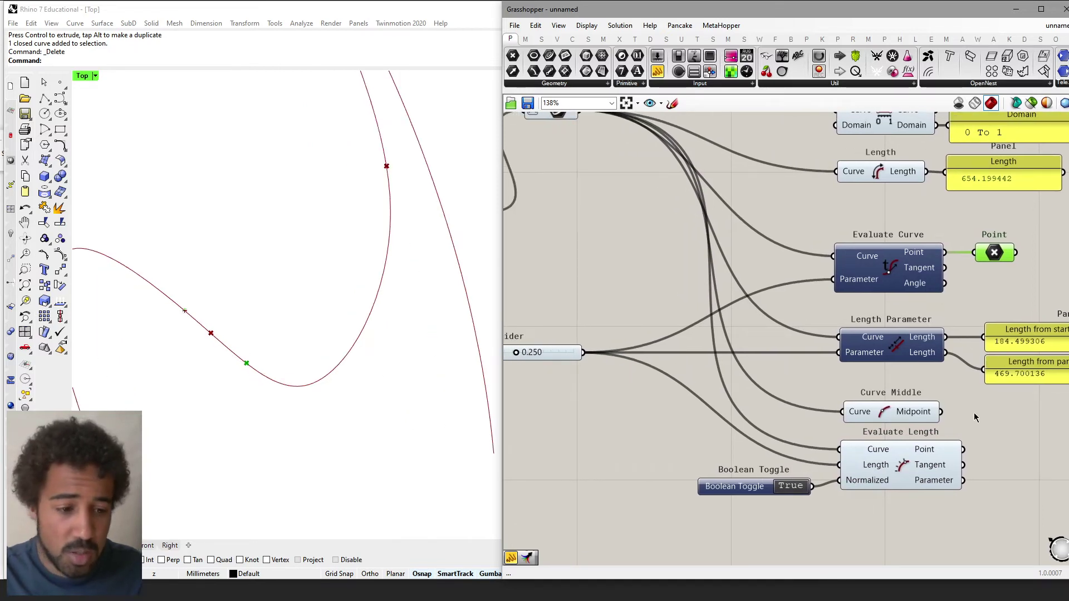
pyautogui.click(900, 473)
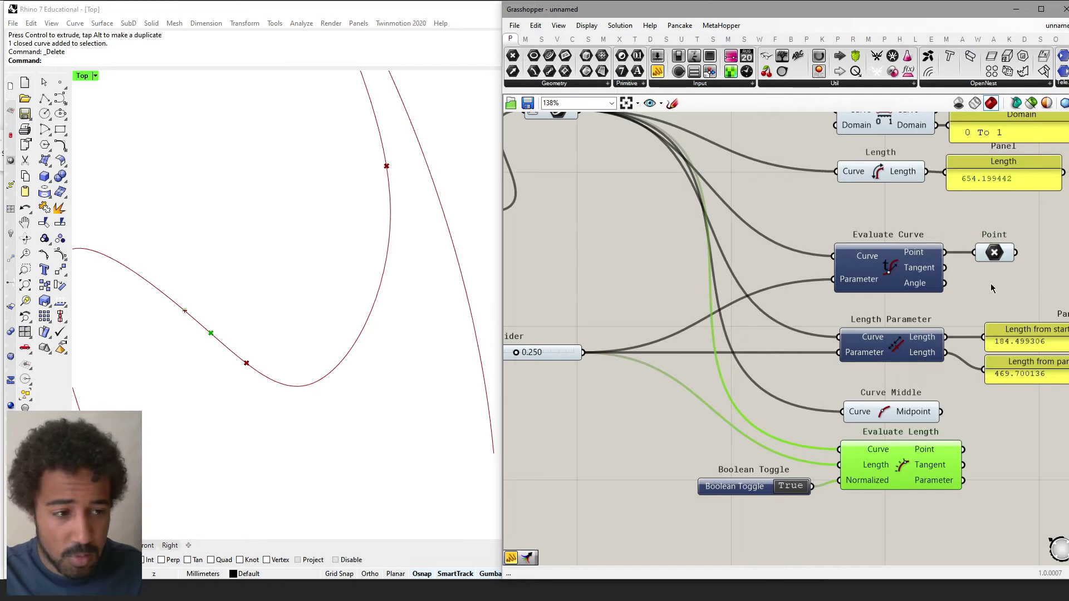
pyautogui.click(998, 254)
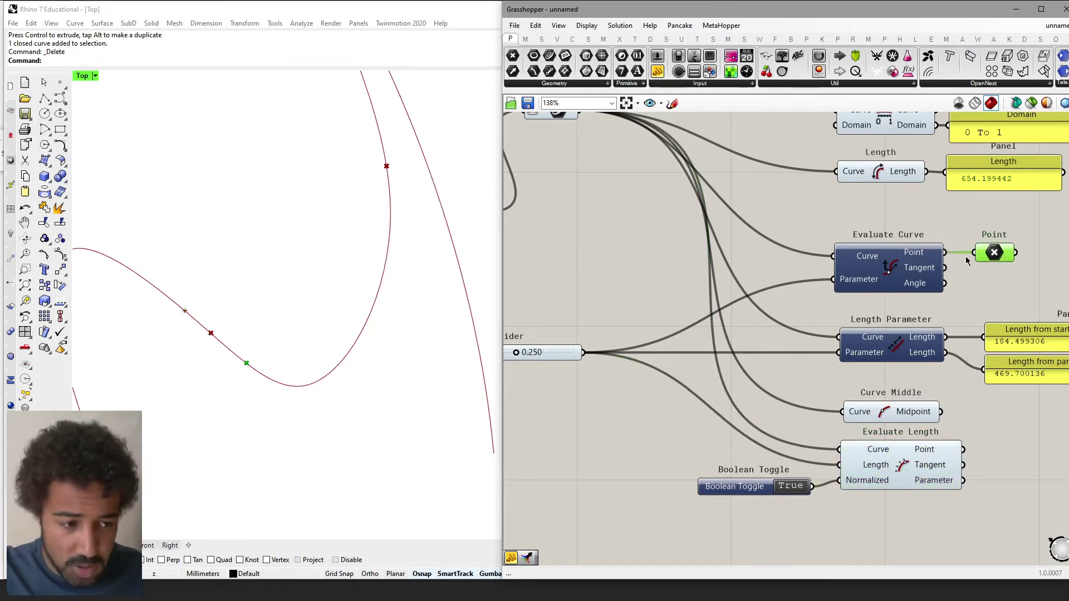
# Turn off the viewport preview of the Curve Middle and Evaluate Length components
pyautogui.scroll(-3, 888, 312)
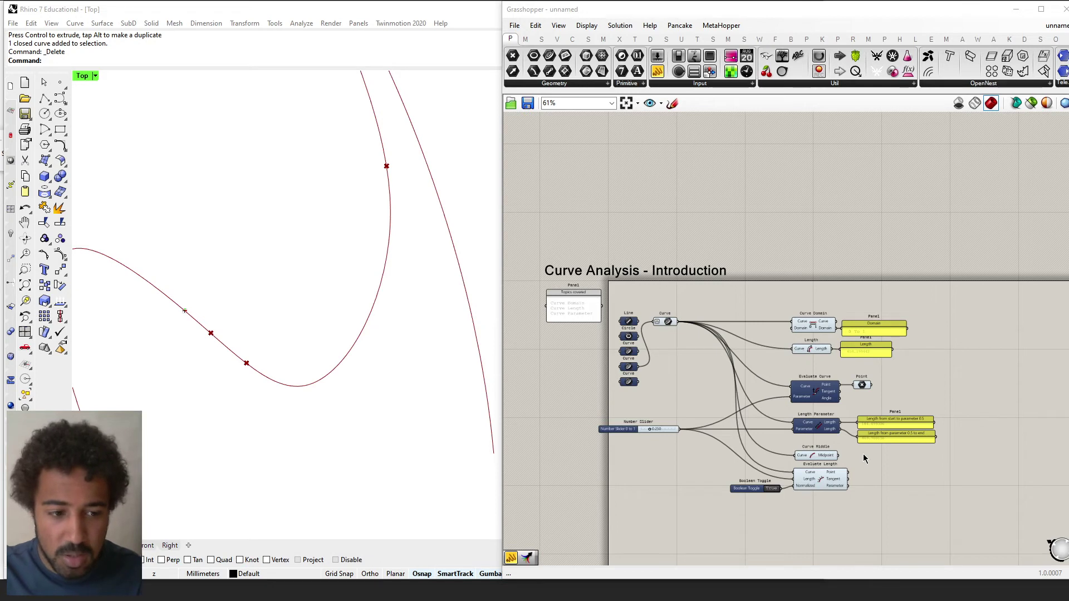
pyautogui.moveTo(863, 455); pyautogui.dragTo(729, 501)
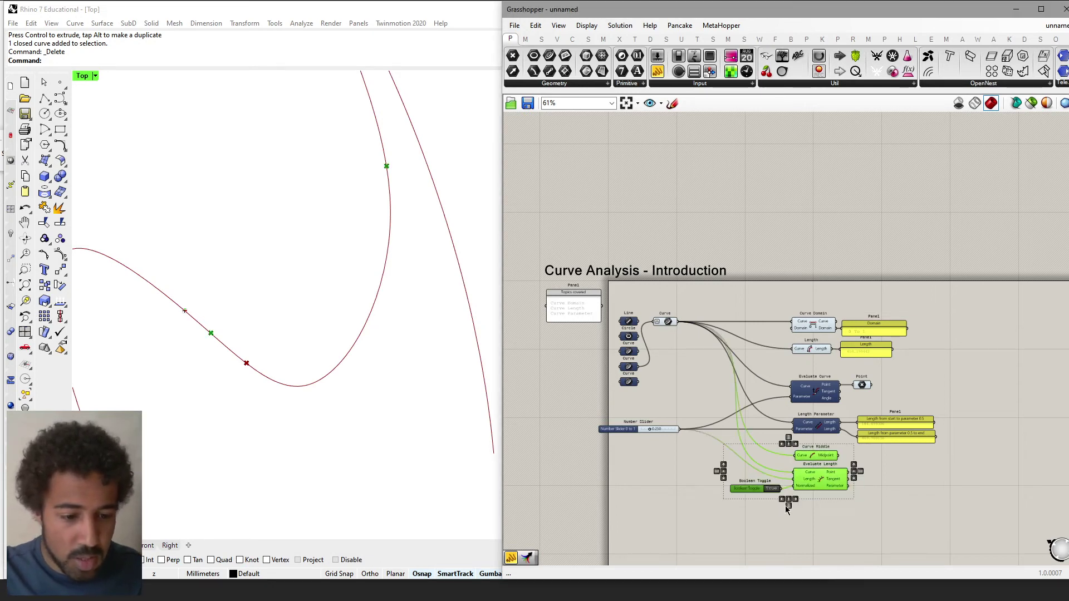
pyautogui.middleClick(807, 477)
pyautogui.click(819, 469)
pyautogui.click(852, 536)
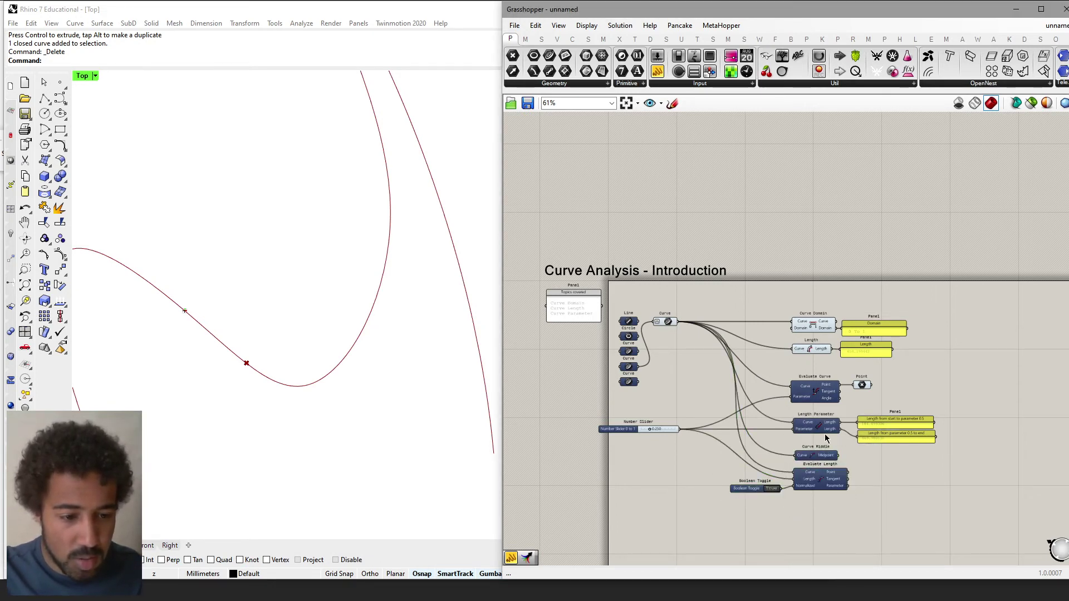
# Move Length Parameter with its panels, Curve Middle, Evaluate Length and the Boolean Toggle well below Evaluate Curve to clear space
pyautogui.moveTo(952, 412); pyautogui.dragTo(720, 522)
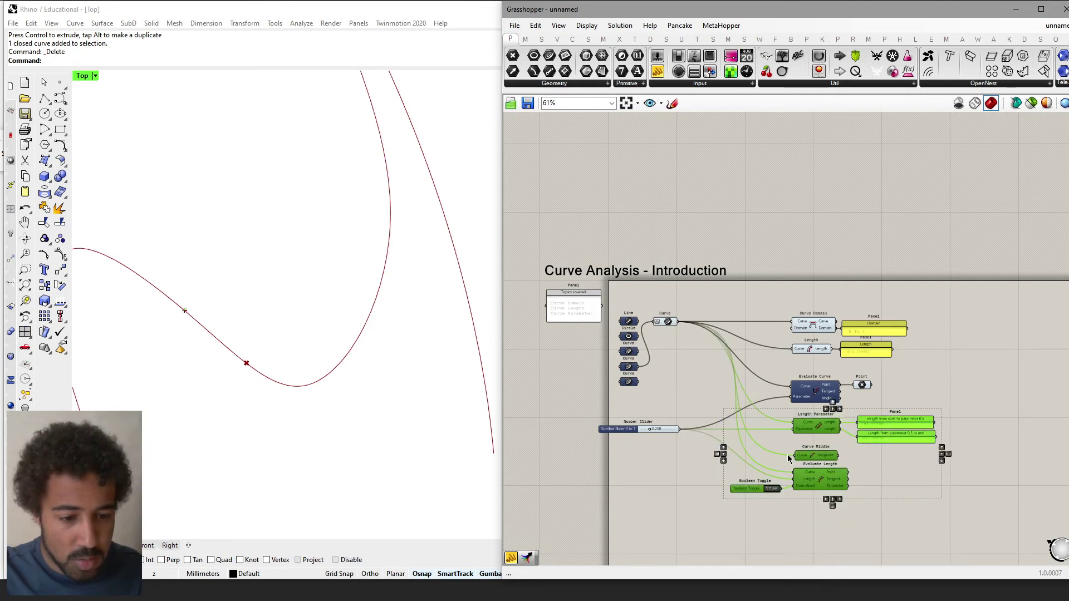
pyautogui.moveTo(808, 428); pyautogui.dragTo(826, 568)
pyautogui.click(825, 497)
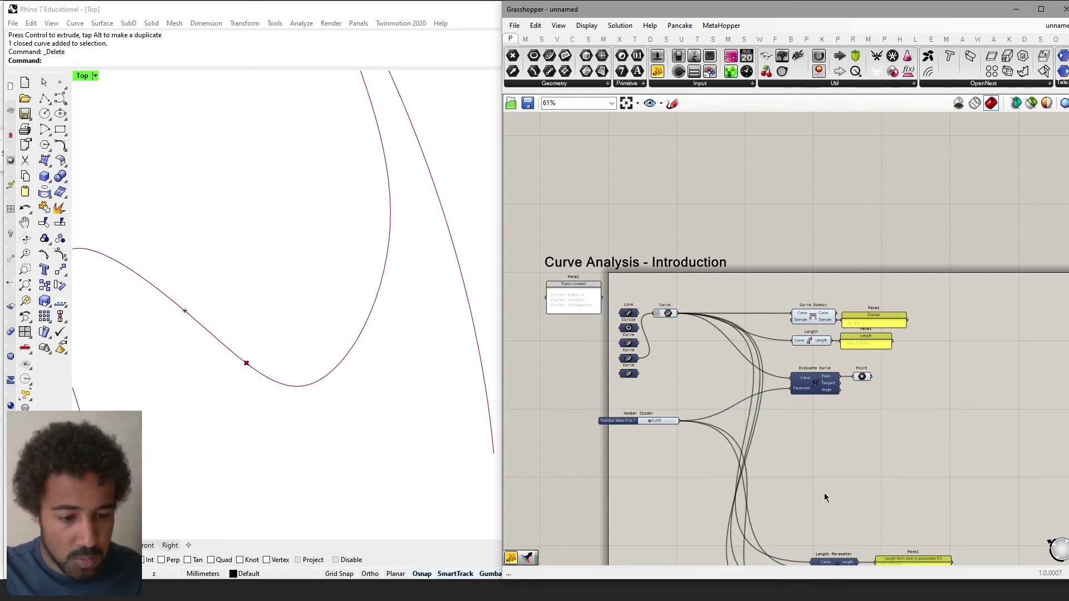
# Place the 0 to 3 Number Slider above the 0 to 1 slider and connect it to Evaluate Curve's Parameter input
pyautogui.moveTo(763, 524); pyautogui.dragTo(794, 471, button='right')
pyautogui.moveTo(700, 523); pyautogui.dragTo(733, 355)
pyautogui.scroll(5, 733, 355)
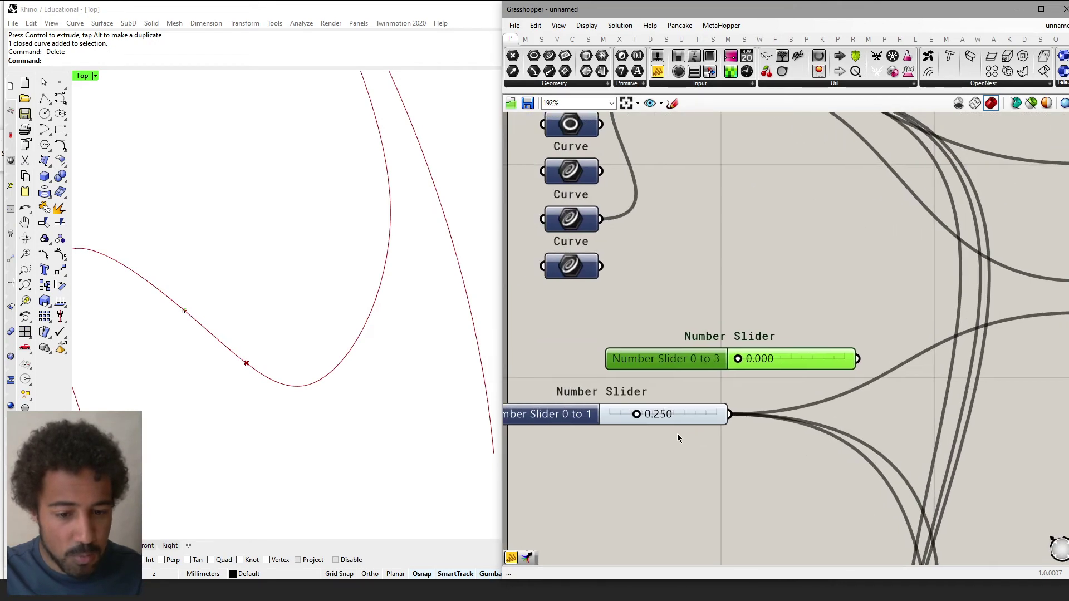
pyautogui.moveTo(740, 371); pyautogui.dragTo(736, 395)
pyautogui.moveTo(736, 395); pyautogui.dragTo(516, 447, button='right')
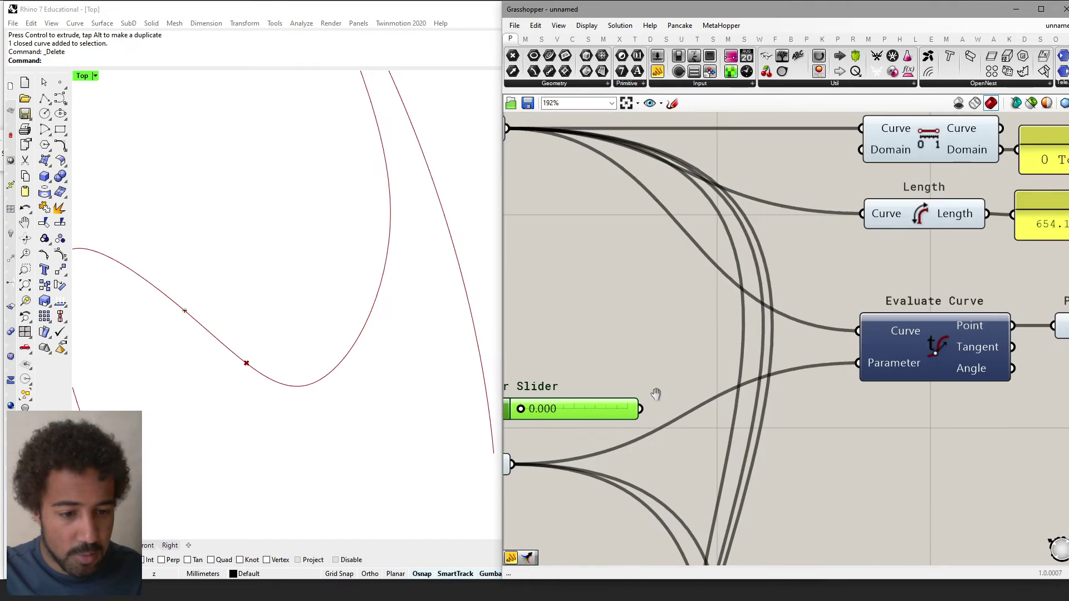
pyautogui.moveTo(637, 410); pyautogui.dragTo(870, 379)
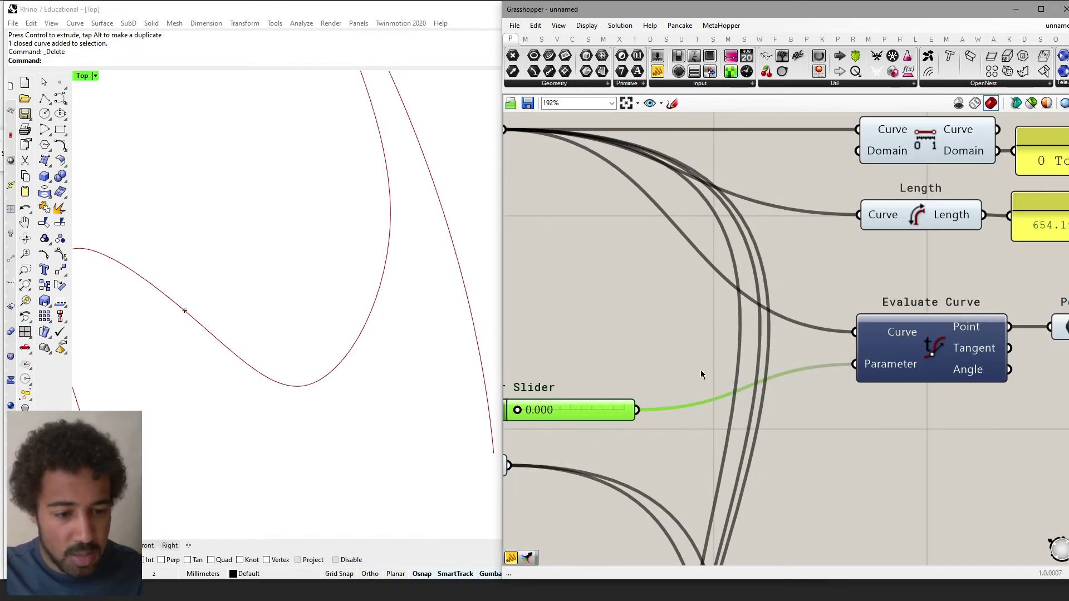
# Move the 0 to 3 Number Slider close to Evaluate Curve, just below its Parameter input
pyautogui.moveTo(566, 418); pyautogui.dragTo(731, 416)
pyautogui.moveTo(860, 417); pyautogui.dragTo(716, 429, button='right')
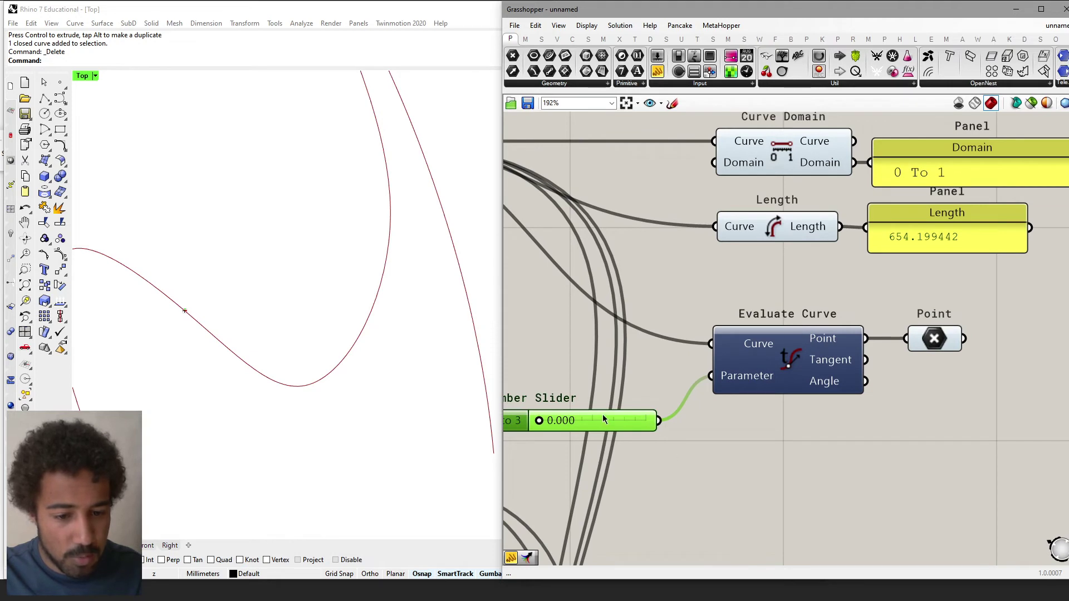
pyautogui.moveTo(604, 419); pyautogui.dragTo(612, 421)
# Highlight the evaluated Point on the whole curve in Rhino and set the 0 to 3 Number Slider to 1.034
pyautogui.click(946, 342)
pyautogui.scroll(-4, 281, 353)
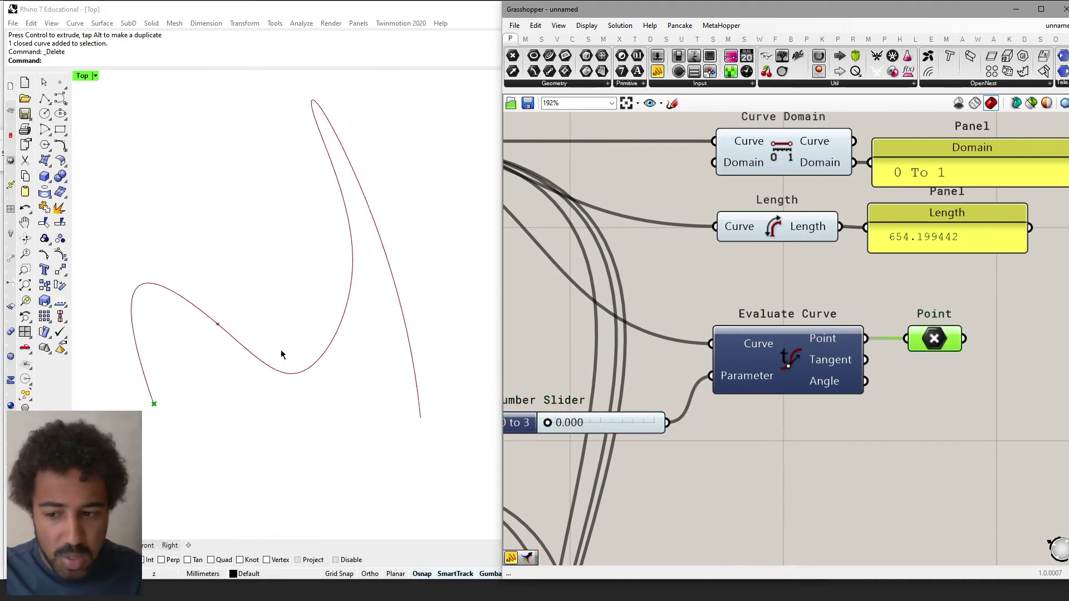
pyautogui.moveTo(282, 355); pyautogui.dragTo(280, 368, button='right')
pyautogui.moveTo(580, 379); pyautogui.dragTo(605, 386, button='right')
pyautogui.moveTo(575, 439); pyautogui.dragTo(610, 443)
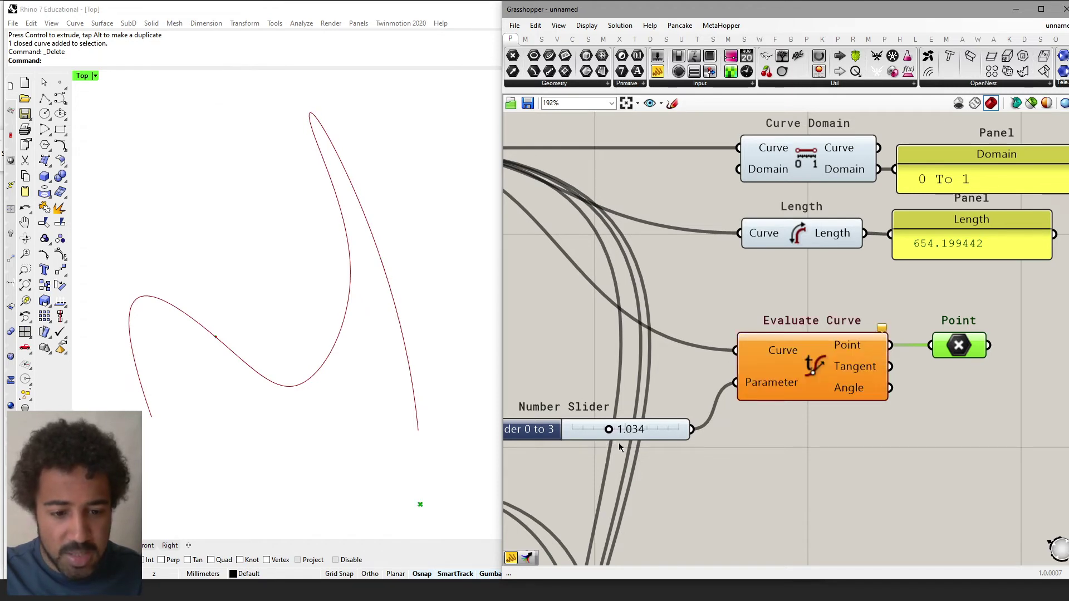
# Set the 0 to 3 Number Slider to 1.269 and compare the evaluated point's position with the curve in Rhino
pyautogui.moveTo(607, 438); pyautogui.dragTo(625, 422, button='right')
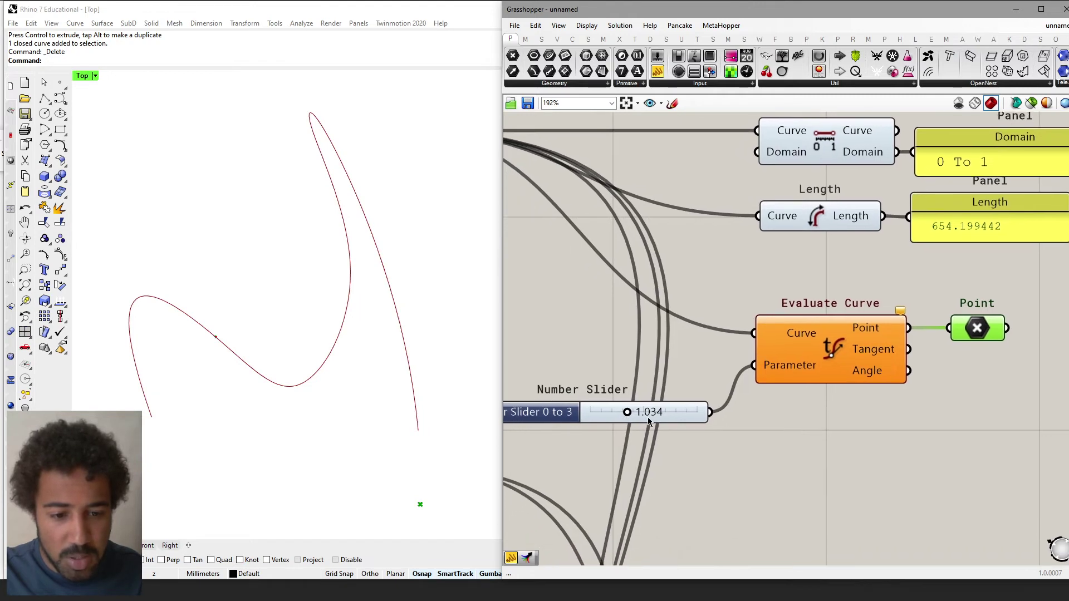
pyautogui.moveTo(649, 366); pyautogui.dragTo(687, 393, button='right')
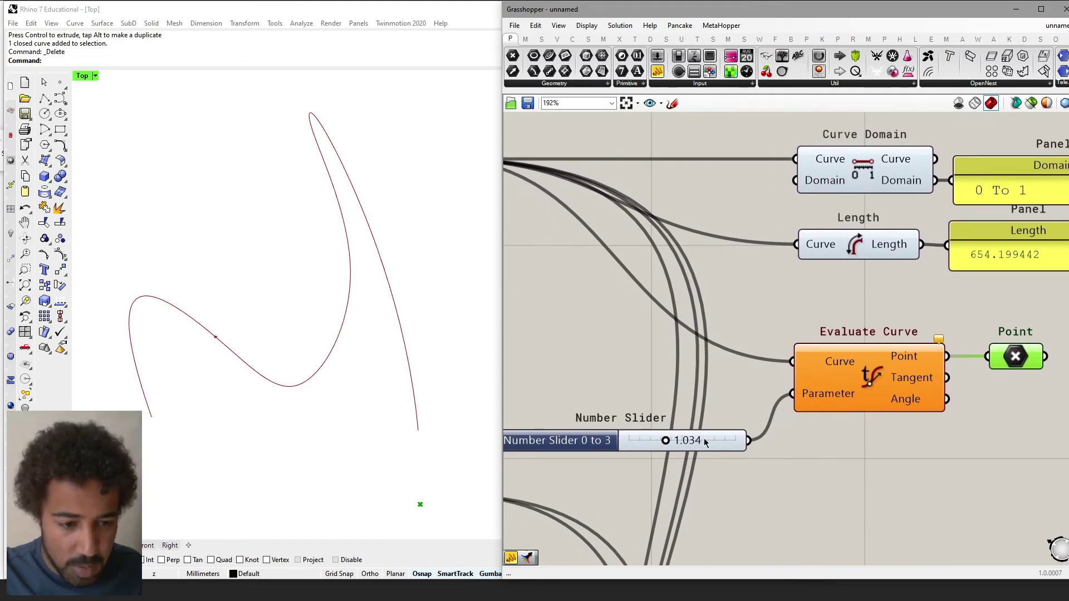
pyautogui.moveTo(562, 353); pyautogui.dragTo(716, 390, button='right')
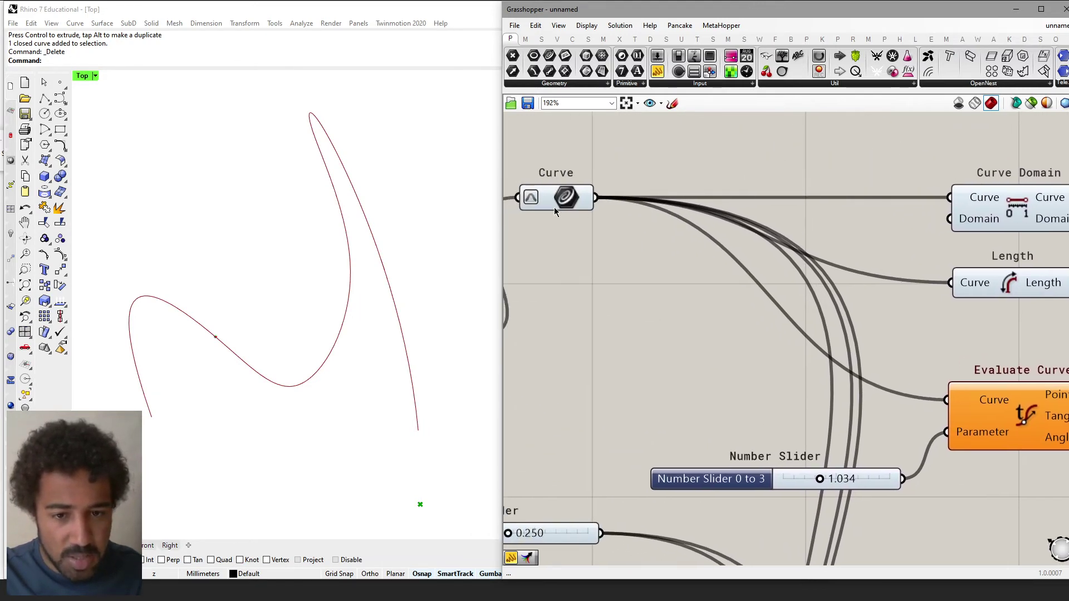
pyautogui.moveTo(897, 393); pyautogui.dragTo(714, 345, button='right')
pyautogui.moveTo(644, 436); pyautogui.dragTo(644, 383, button='right')
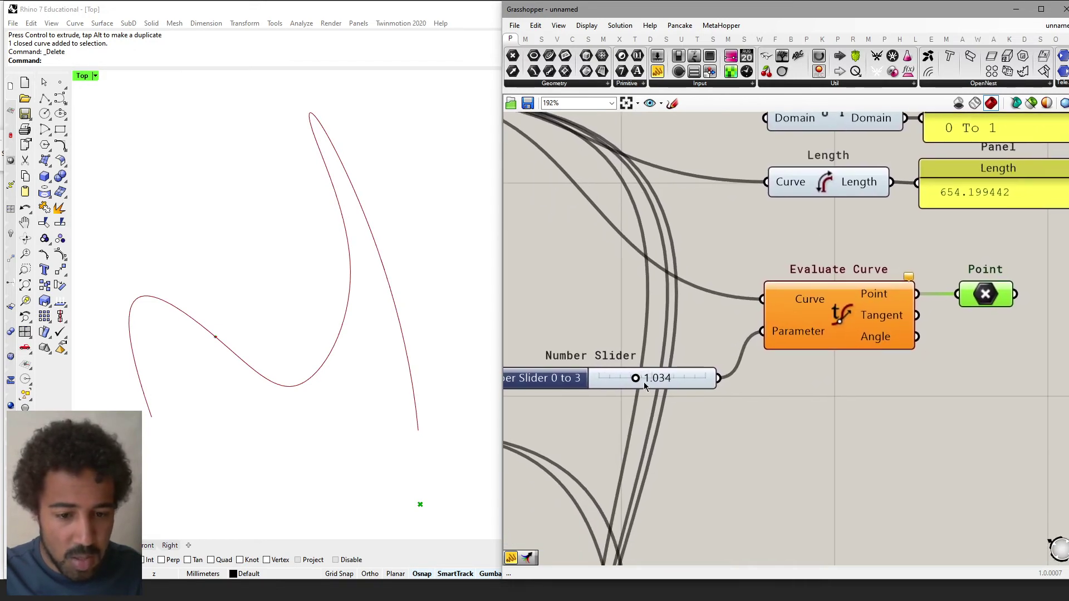
pyautogui.moveTo(635, 381)
pyautogui.mouseDown()
pyautogui.moveTo(645, 379)
pyautogui.moveTo(619, 383)
pyautogui.moveTo(642, 386)
pyautogui.mouseUp()
pyautogui.scroll(-8, 378, 381)
pyautogui.scroll(-3, 378, 384)
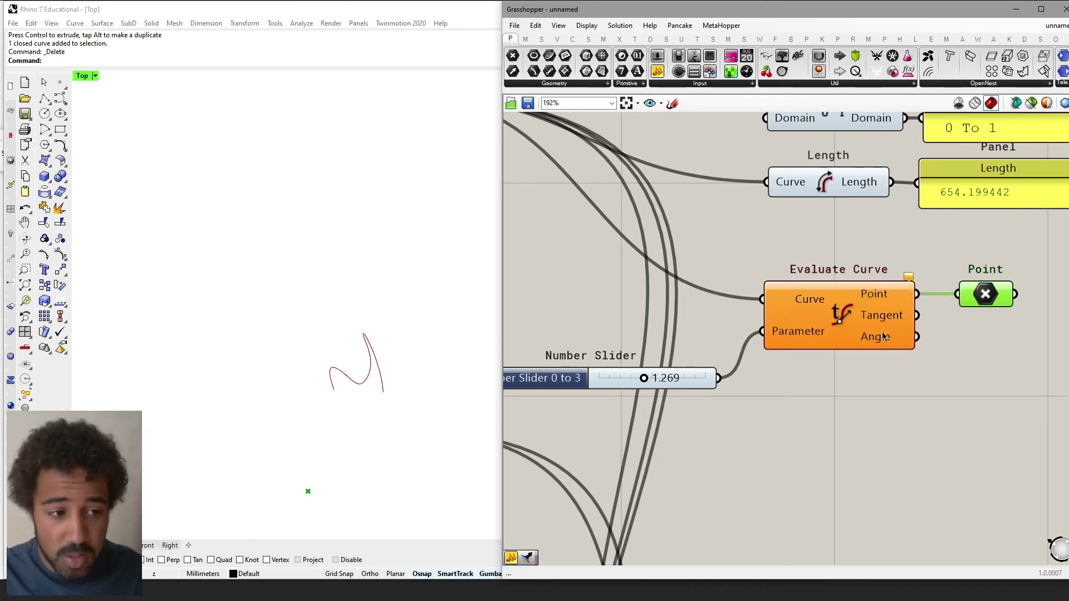
pyautogui.moveTo(881, 331); pyautogui.dragTo(919, 371, button='right')
pyautogui.moveTo(683, 385); pyautogui.dragTo(668, 356, button='right')
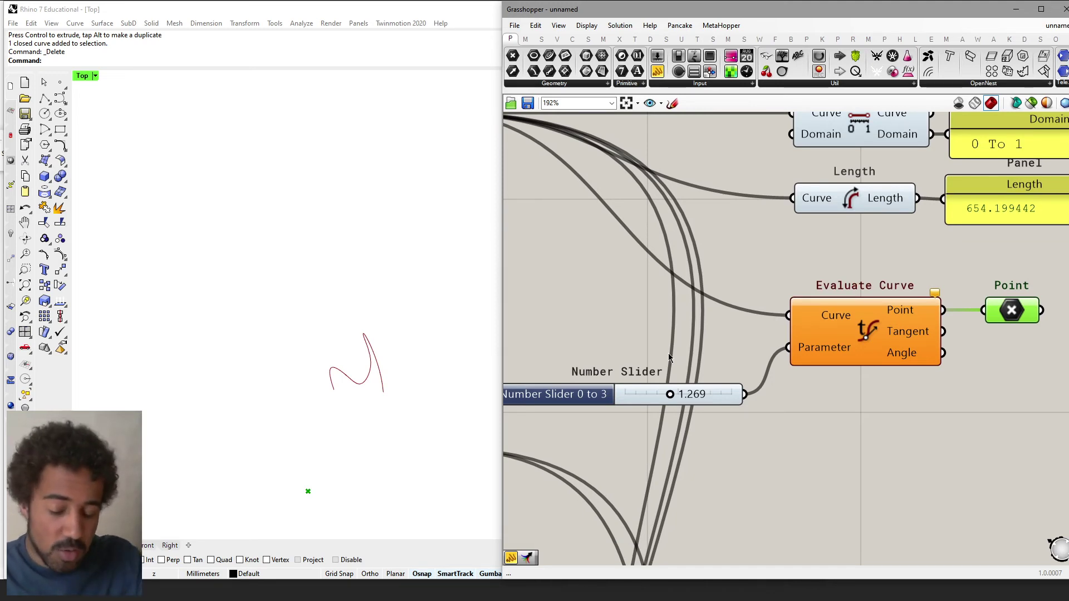
# Connect the Line parameter to the reparameterized Curve container and set the 0 to 3 Number Slider to 1.728
pyautogui.scroll(-3, 668, 353)
pyautogui.moveTo(611, 253); pyautogui.dragTo(632, 253, button='right')
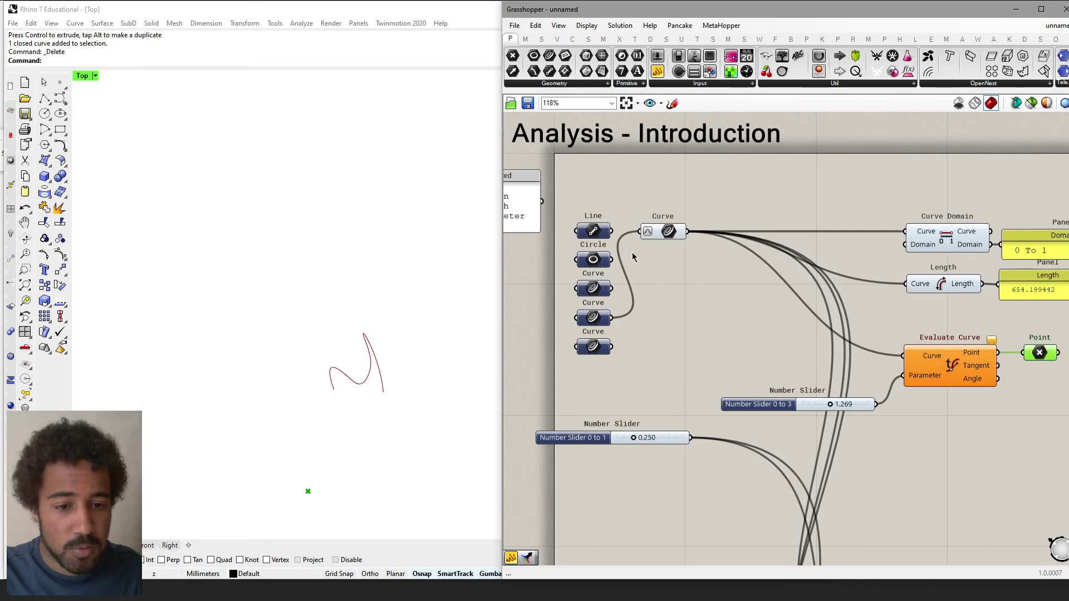
pyautogui.moveTo(610, 232); pyautogui.dragTo(640, 232)
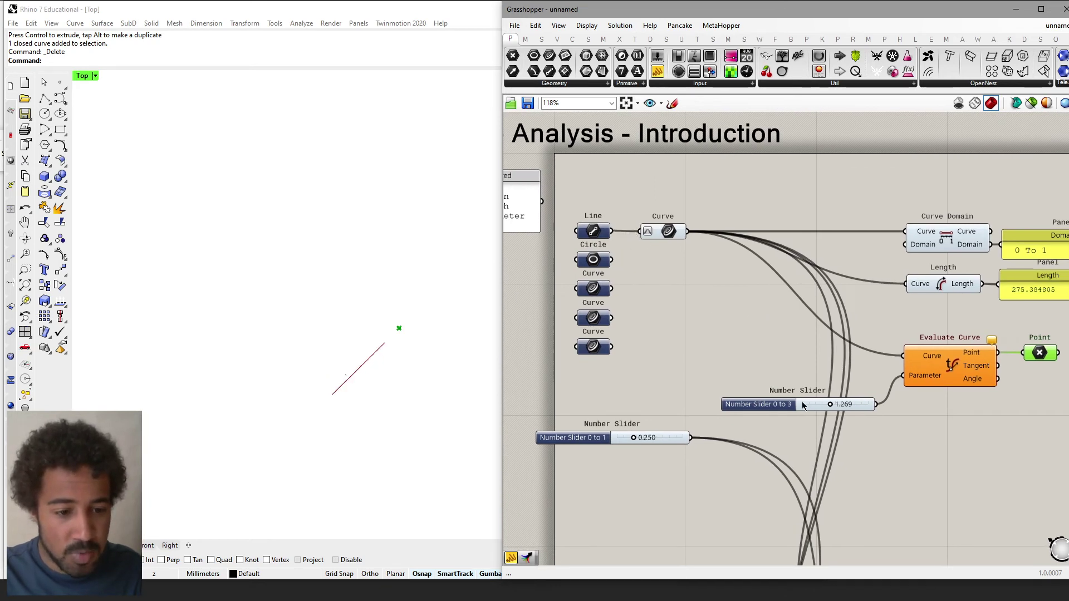
pyautogui.moveTo(829, 406)
pyautogui.mouseDown()
pyautogui.moveTo(815, 409)
pyautogui.moveTo(855, 408)
pyautogui.moveTo(819, 407)
pyautogui.moveTo(840, 407)
pyautogui.mouseUp()
pyautogui.moveTo(869, 432); pyautogui.dragTo(747, 457, button='right')
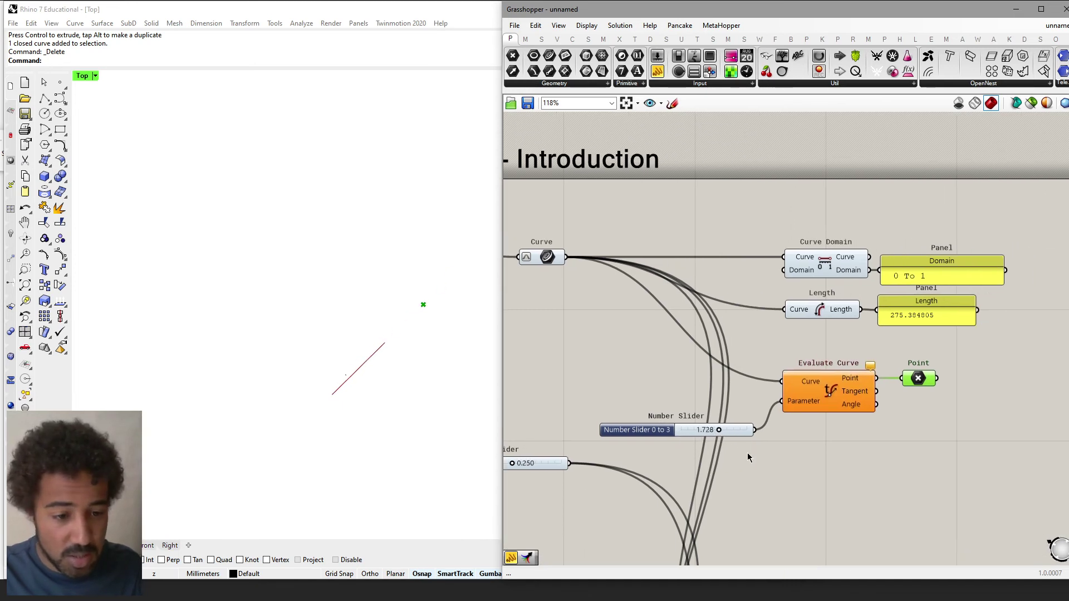
# Feed the Circle into the Curve container instead, set the 0 to 3 slider to 2.519, and select the Domain panel
pyautogui.moveTo(526, 275); pyautogui.dragTo(588, 287, button='right')
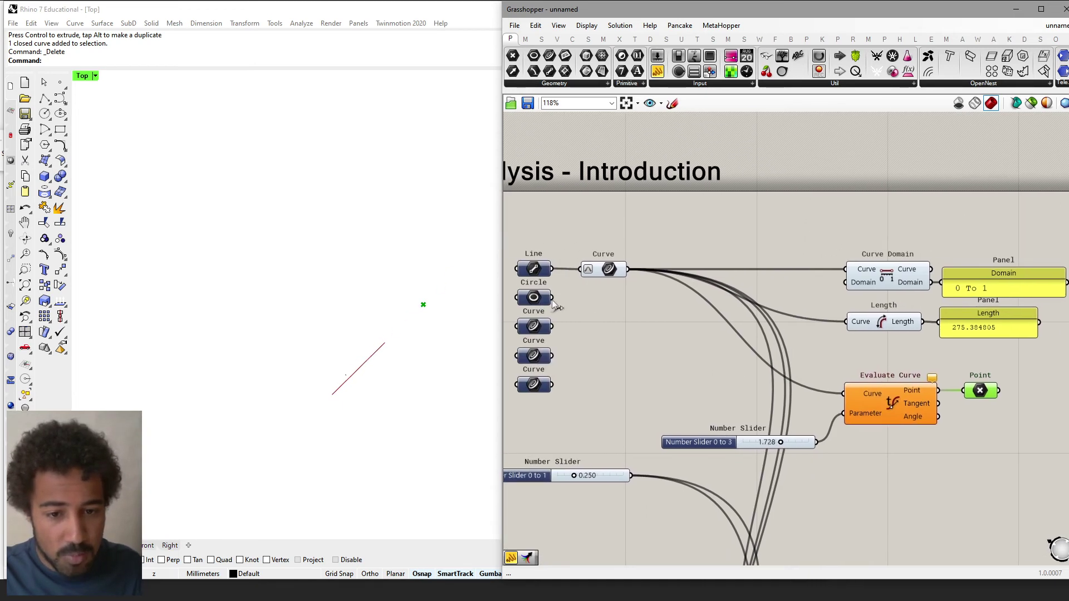
pyautogui.moveTo(552, 298); pyautogui.dragTo(580, 269)
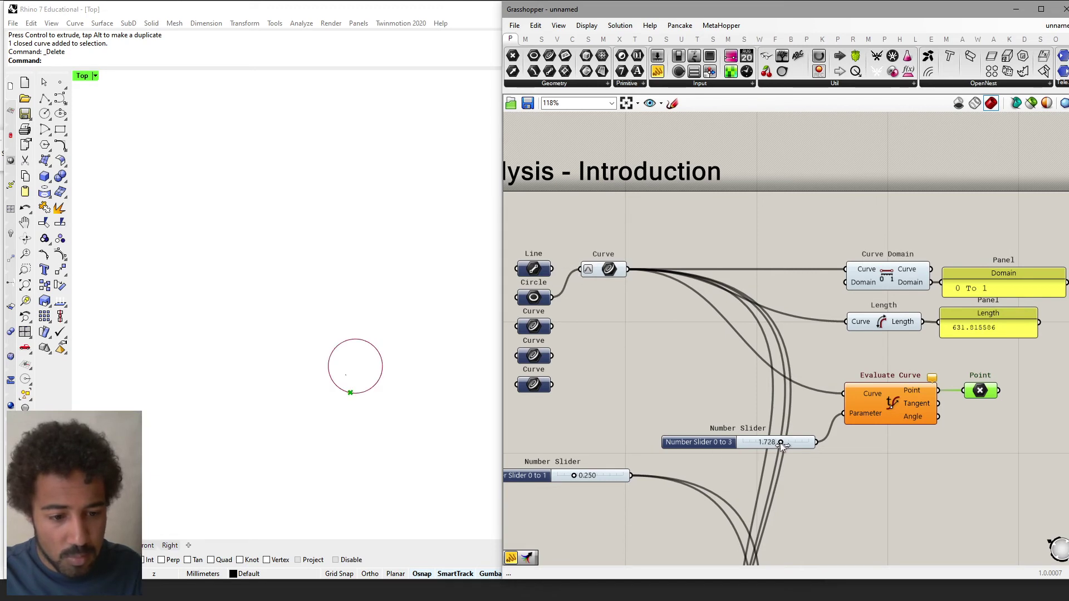
pyautogui.moveTo(780, 442)
pyautogui.mouseDown()
pyautogui.moveTo(796, 443)
pyautogui.moveTo(744, 443)
pyautogui.moveTo(796, 446)
pyautogui.mouseUp()
pyautogui.moveTo(819, 434); pyautogui.dragTo(794, 425, button='right')
pyautogui.click(965, 283)
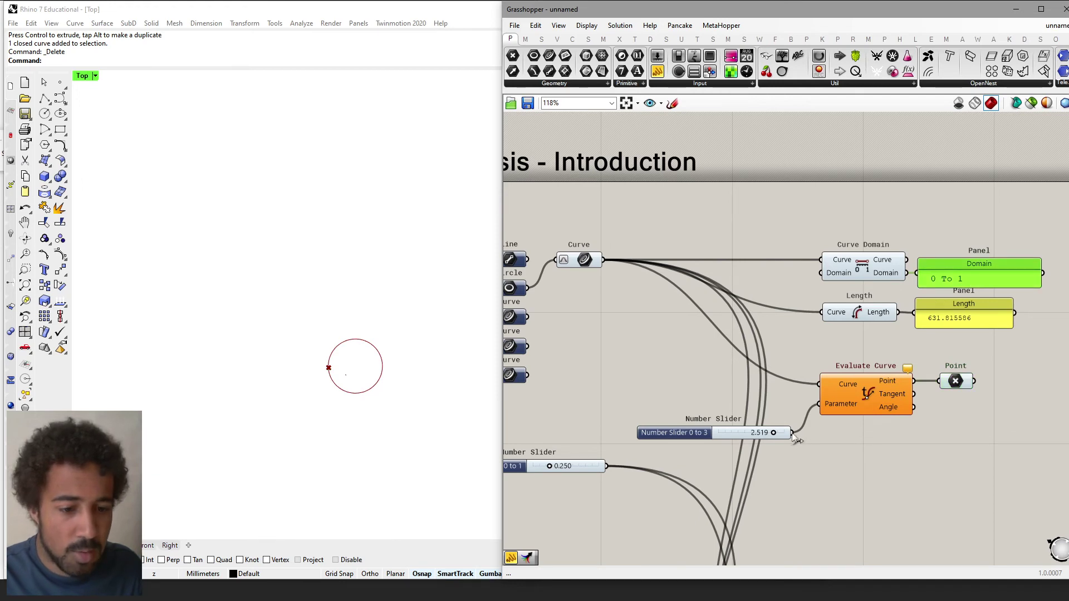
# Feed the zigzag polyline Curve into the Curve container and set the 0 to 3 Number Slider to 1.473
pyautogui.moveTo(627, 412); pyautogui.dragTo(673, 385, button='right')
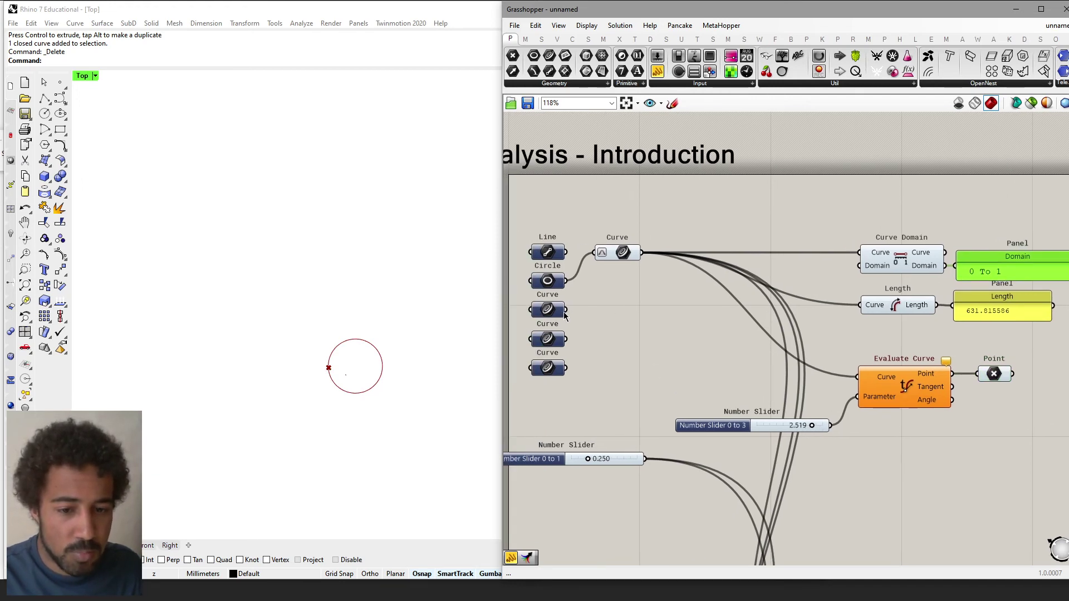
pyautogui.moveTo(565, 310); pyautogui.dragTo(593, 252)
pyautogui.click(406, 358)
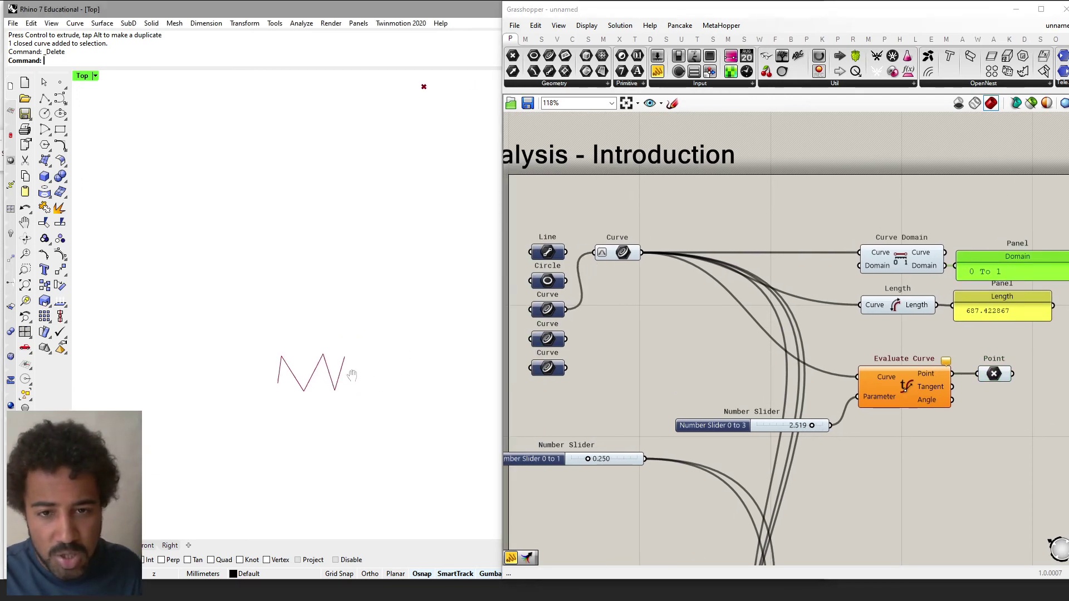
pyautogui.moveTo(813, 424)
pyautogui.mouseDown()
pyautogui.moveTo(764, 432)
pyautogui.moveTo(793, 432)
pyautogui.mouseUp()
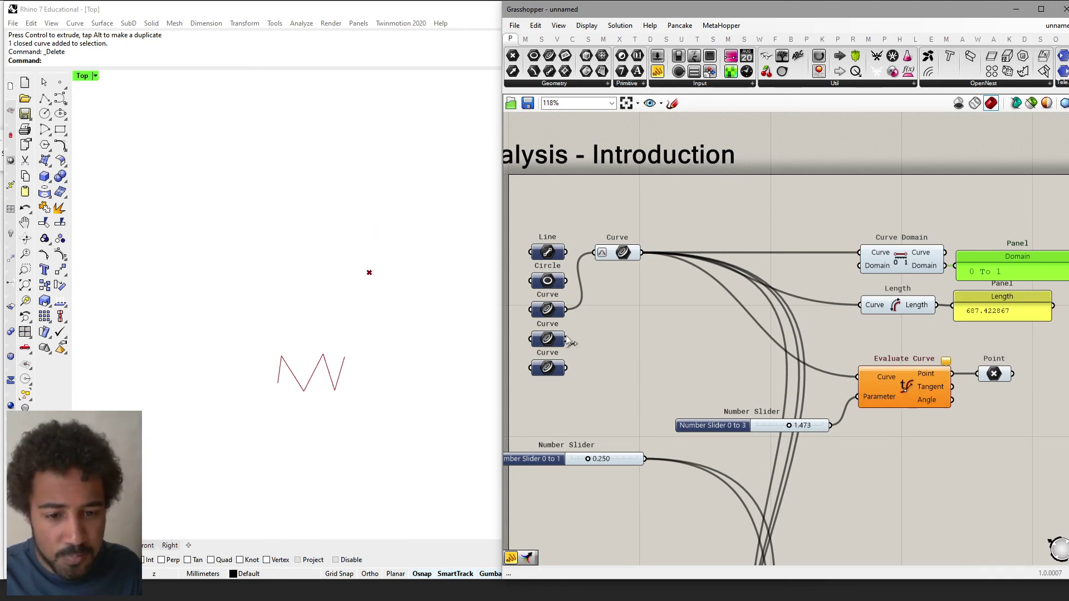
# Feed the closed Curve, the last in the column, into the Curve container and set the 0 to 3 slider to 1.014
pyautogui.moveTo(567, 367); pyautogui.dragTo(594, 253)
pyautogui.moveTo(804, 428); pyautogui.dragTo(778, 428)
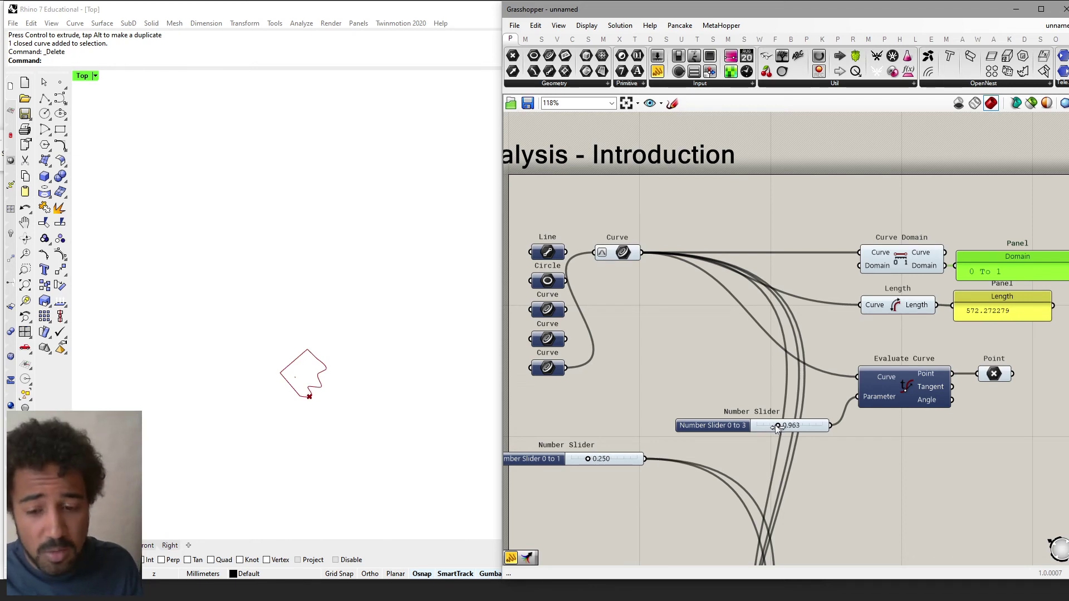
pyautogui.moveTo(777, 428); pyautogui.dragTo(777, 426)
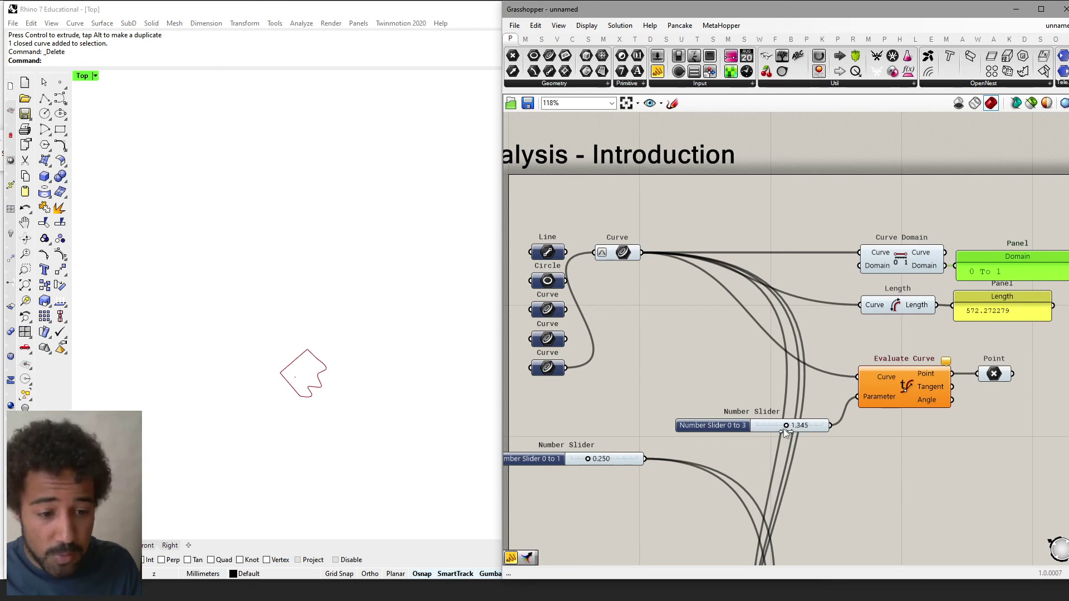
pyautogui.moveTo(782, 430)
pyautogui.mouseDown()
pyautogui.moveTo(766, 432)
pyautogui.moveTo(779, 425)
pyautogui.mouseUp()
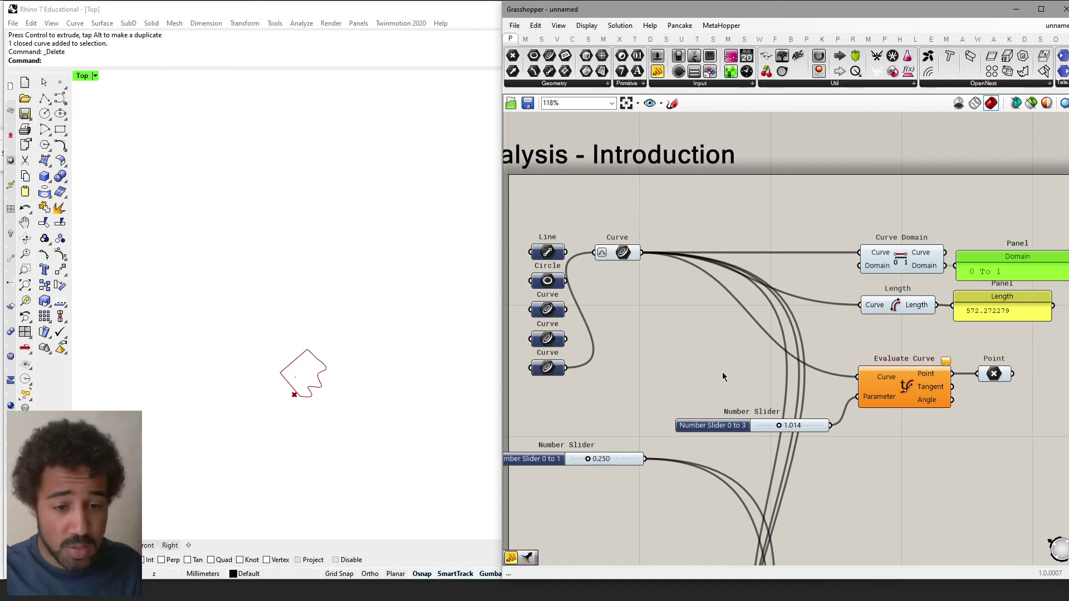
# Move the 0 to 3 Number Slider slightly lower, nearly level with the 0 to 1 slider
pyautogui.moveTo(698, 370); pyautogui.dragTo(732, 327, button='right')
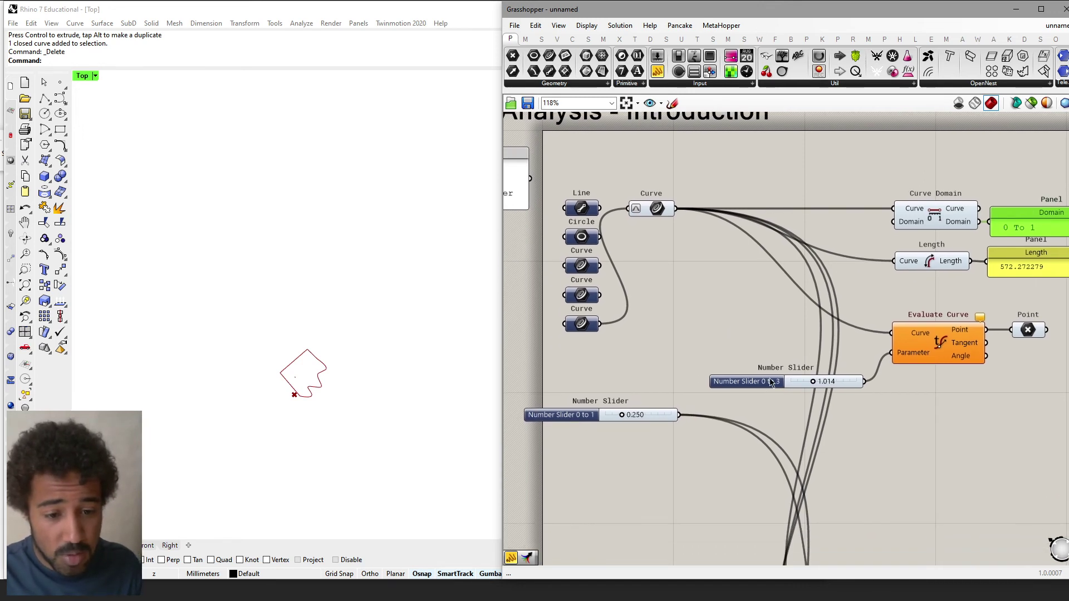
pyautogui.moveTo(769, 382); pyautogui.dragTo(753, 406)
pyautogui.moveTo(664, 334); pyautogui.dragTo(740, 474, button='right')
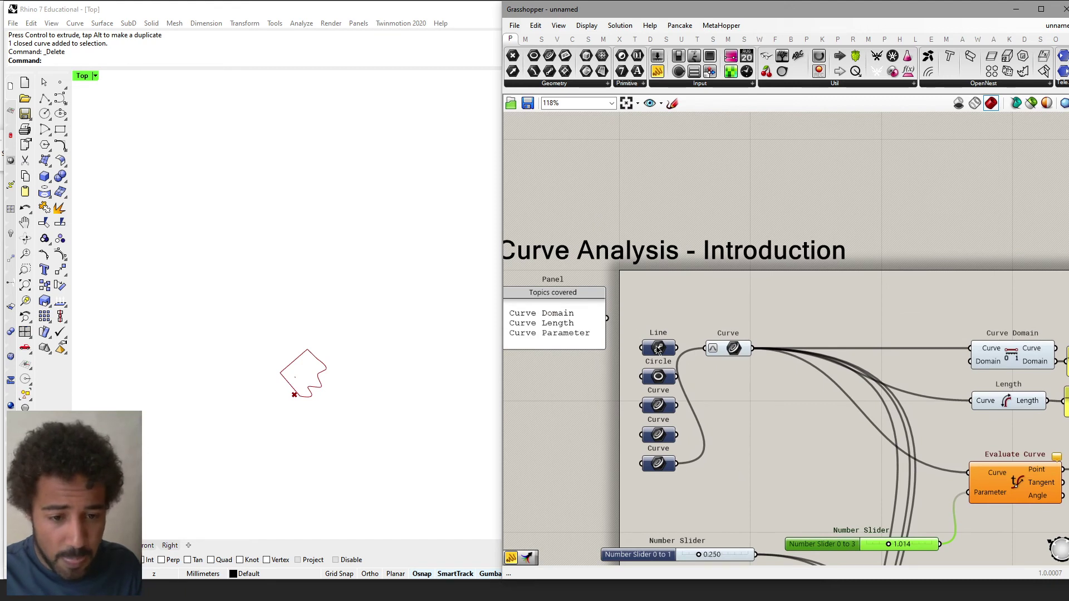
pyautogui.moveTo(629, 366); pyautogui.dragTo(583, 357, button='right')
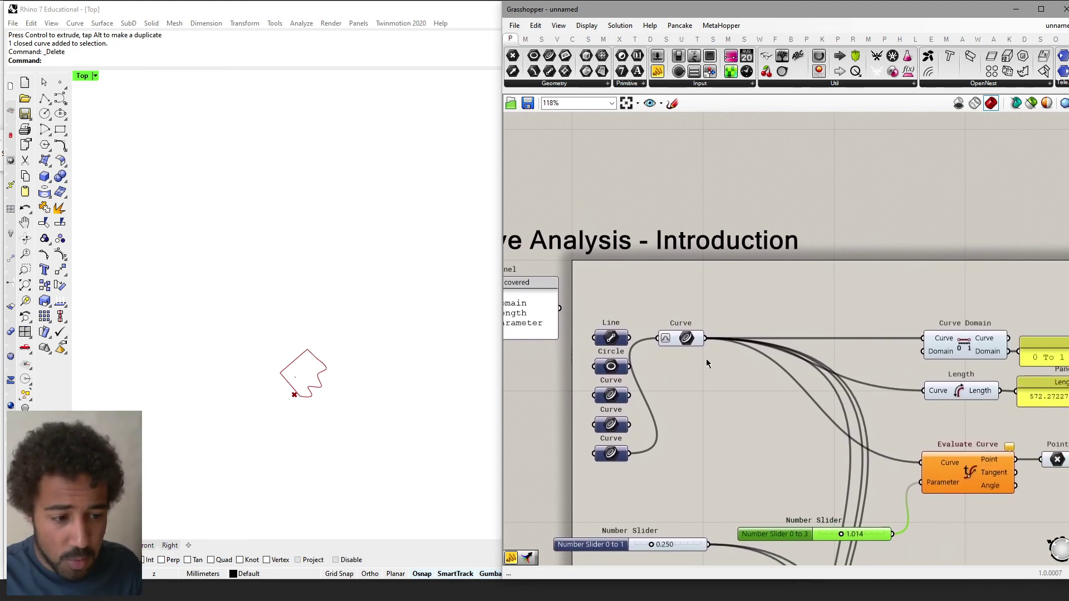
pyautogui.moveTo(896, 504); pyautogui.dragTo(847, 504, button='right')
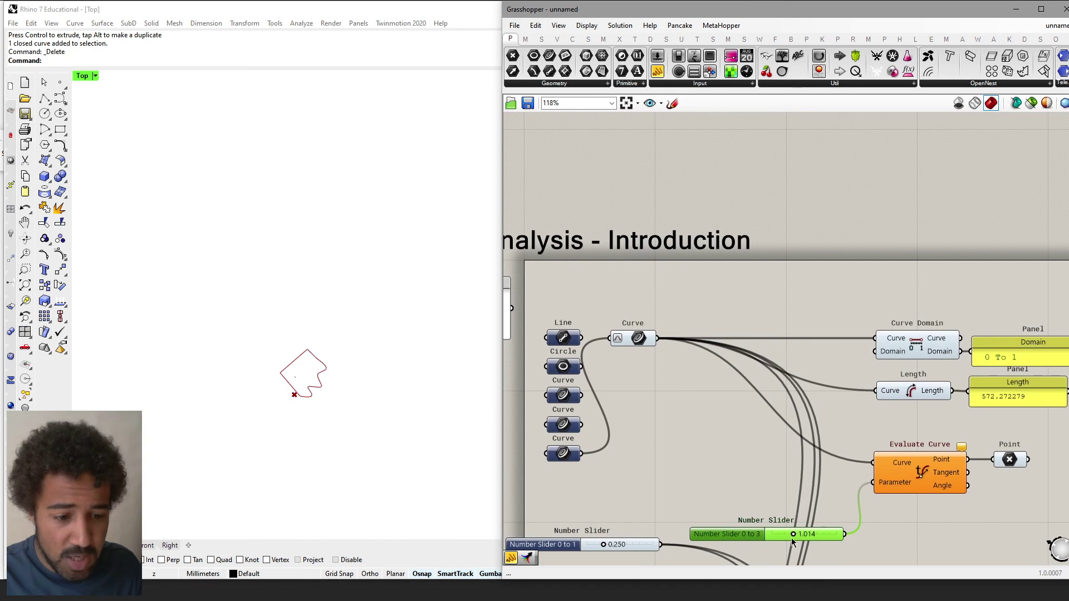
# Set the 0 to 3 Number Slider to 0.657 and turn off Reparameterize on the Curve container
pyautogui.moveTo(793, 536); pyautogui.dragTo(785, 534)
pyautogui.rightClick(636, 336)
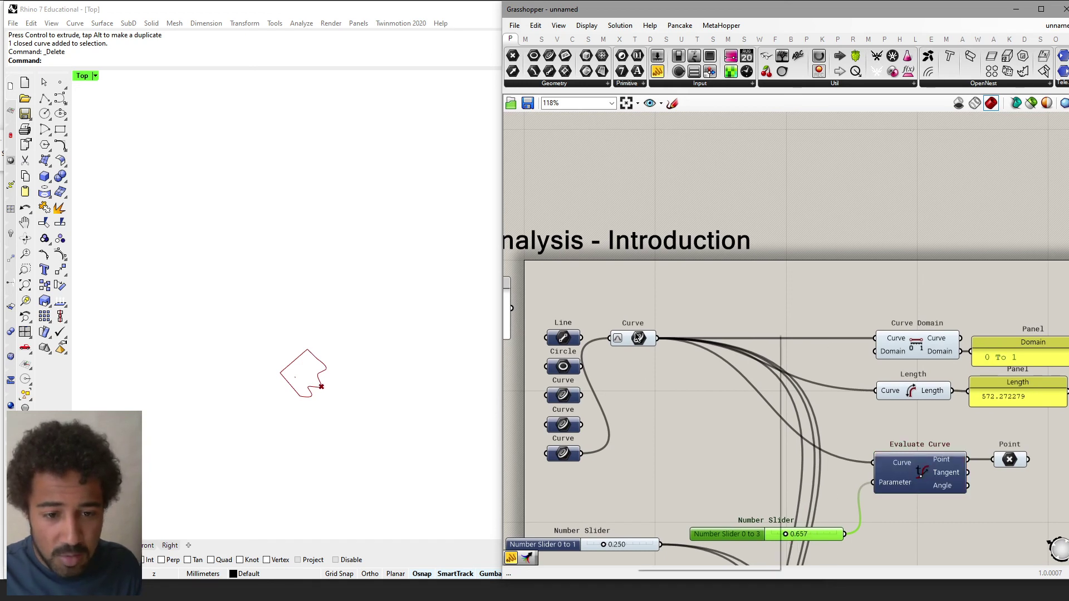
pyautogui.click(677, 467)
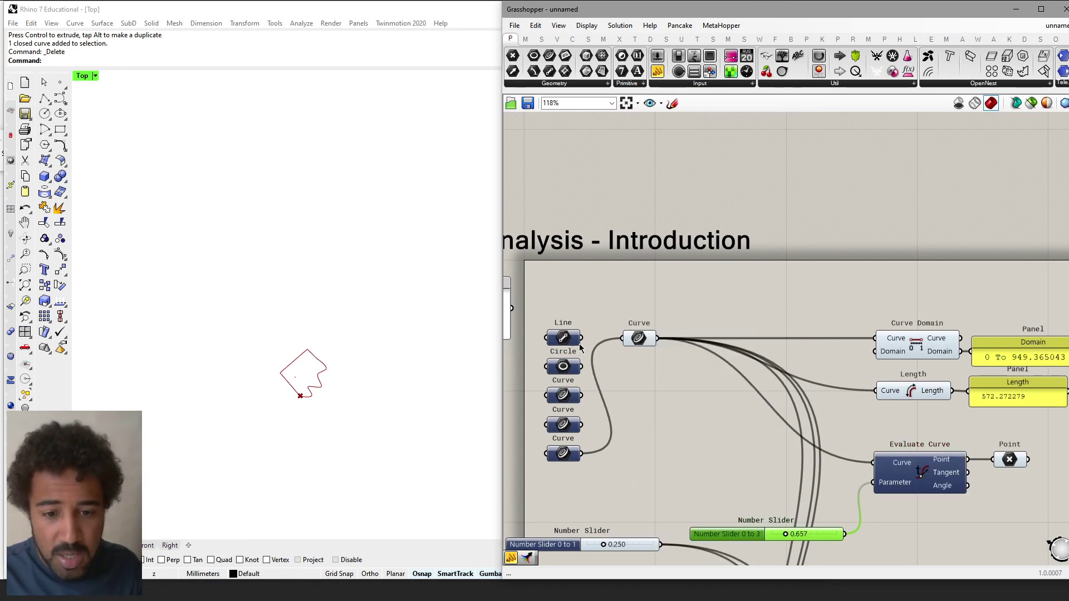
# Feed the Line into the Curve container to read its domain and length without Reparameterize
pyautogui.moveTo(582, 338); pyautogui.dragTo(622, 338)
pyautogui.moveTo(688, 352); pyautogui.dragTo(654, 347, button='right')
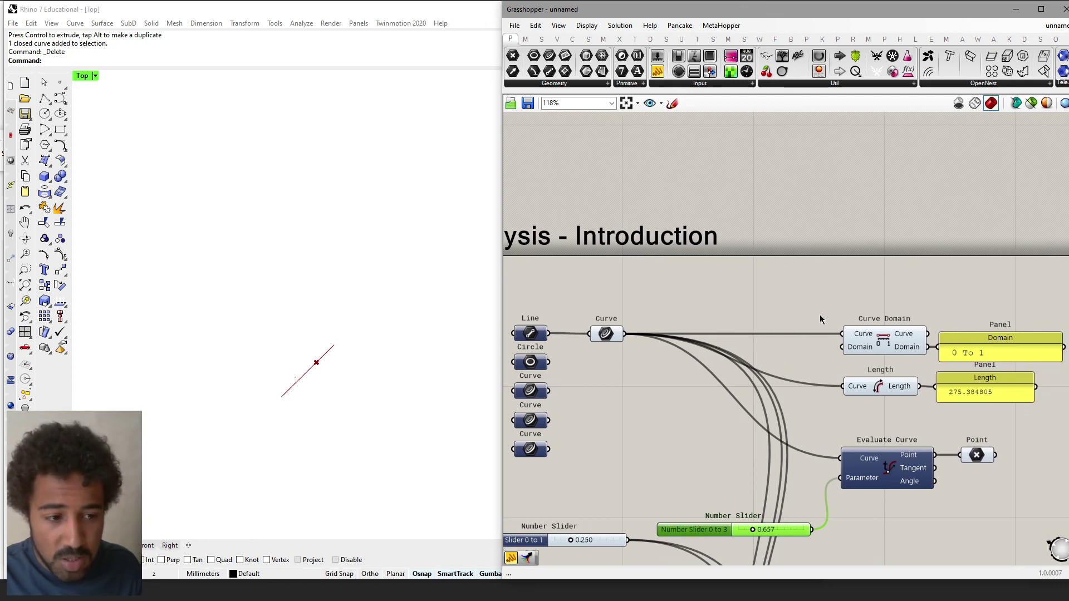
pyautogui.moveTo(567, 338); pyautogui.dragTo(585, 338, button='right')
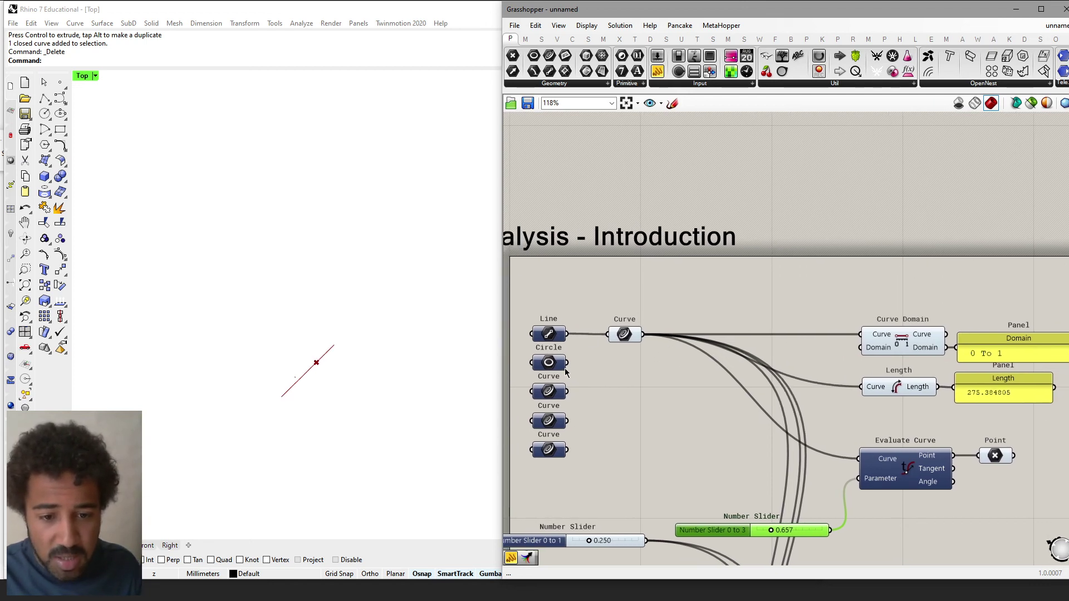
# Feed the Circle into the Curve container and compare its domain with its length
pyautogui.moveTo(573, 365); pyautogui.dragTo(607, 334)
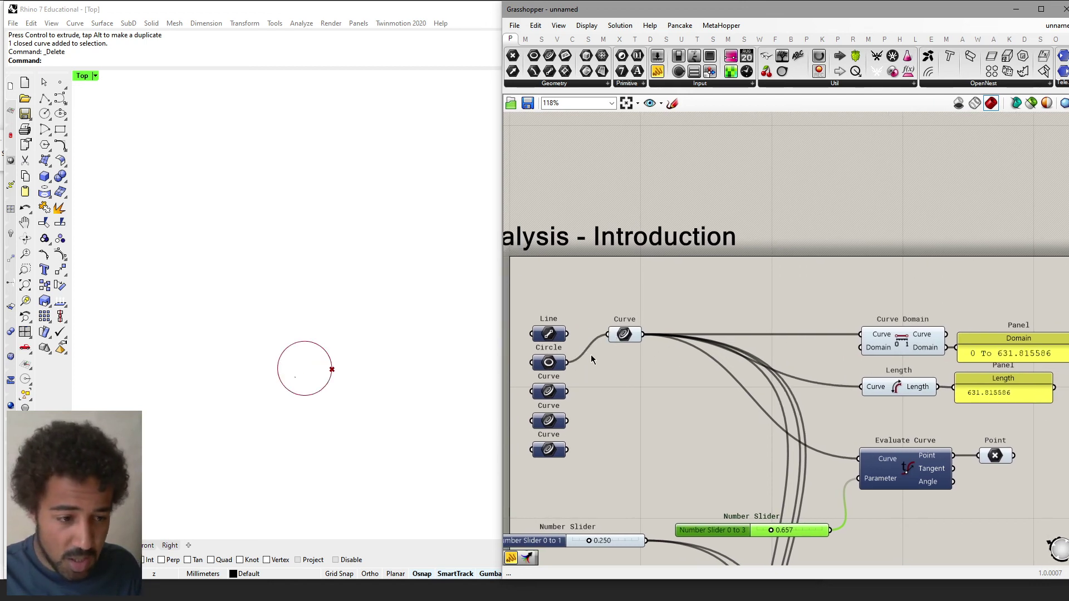
pyautogui.moveTo(903, 309); pyautogui.dragTo(876, 297, button='right')
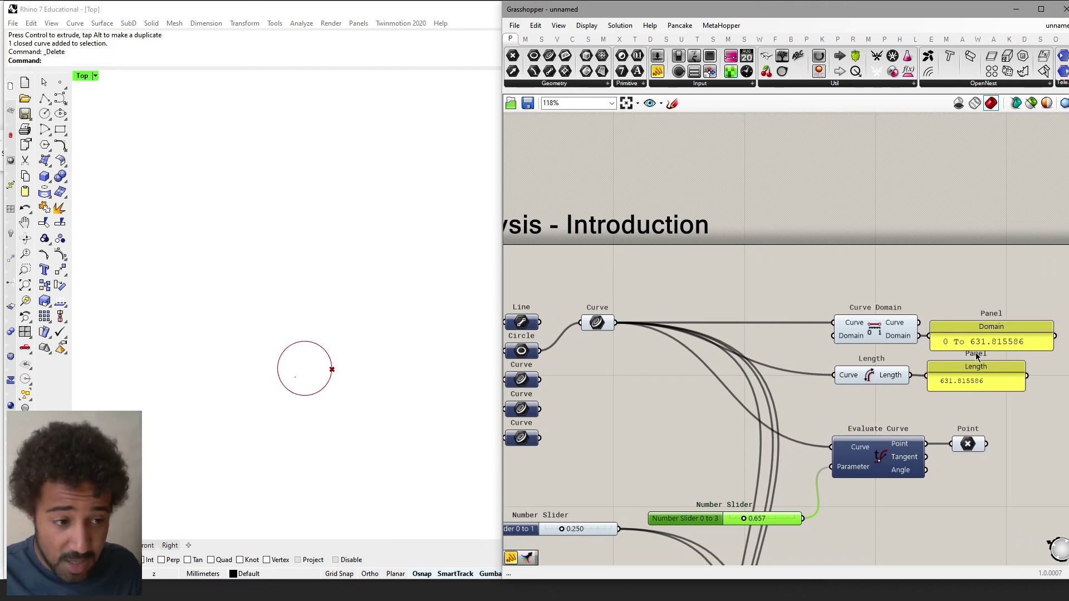
pyautogui.scroll(5, 295, 377)
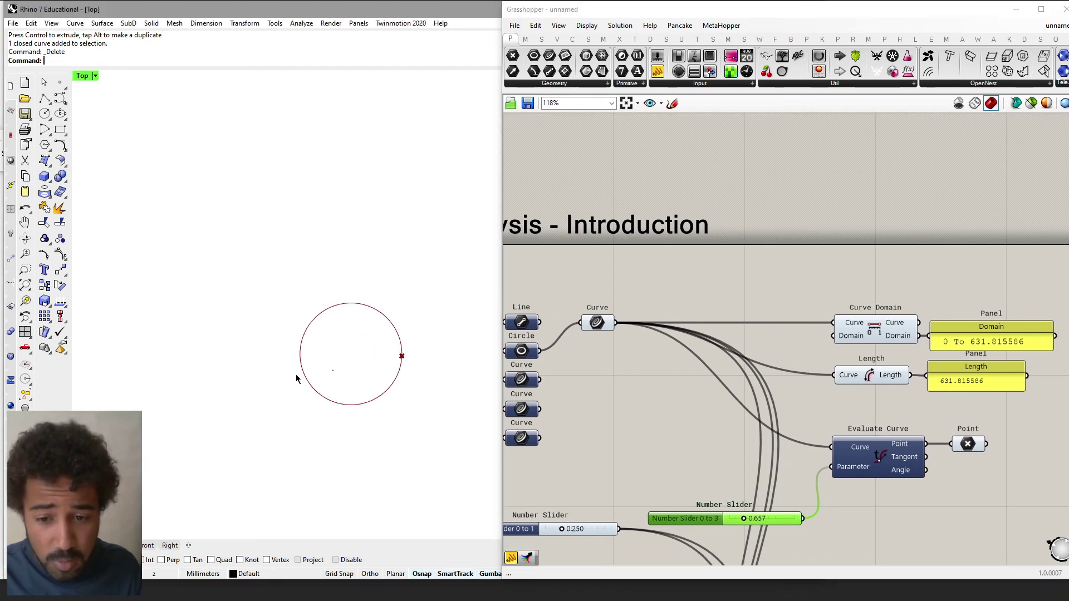
pyautogui.moveTo(346, 381); pyautogui.dragTo(305, 375, button='right')
# Replace the Circle with the zigzag polyline Curve as the Curve container's input
pyautogui.moveTo(535, 386); pyautogui.dragTo(560, 378, button='right')
pyautogui.moveTo(565, 371); pyautogui.dragTo(611, 308)
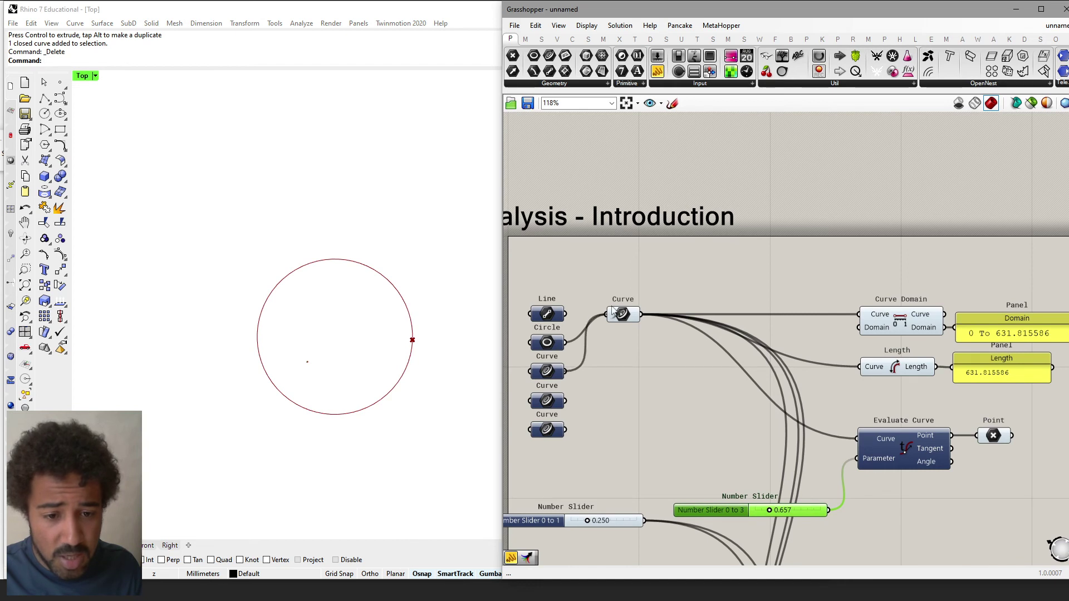
pyautogui.moveTo(637, 331)
pyautogui.mouseDown(button='right')
pyautogui.moveTo(592, 329)
pyautogui.moveTo(631, 351)
pyautogui.mouseUp(button='right')
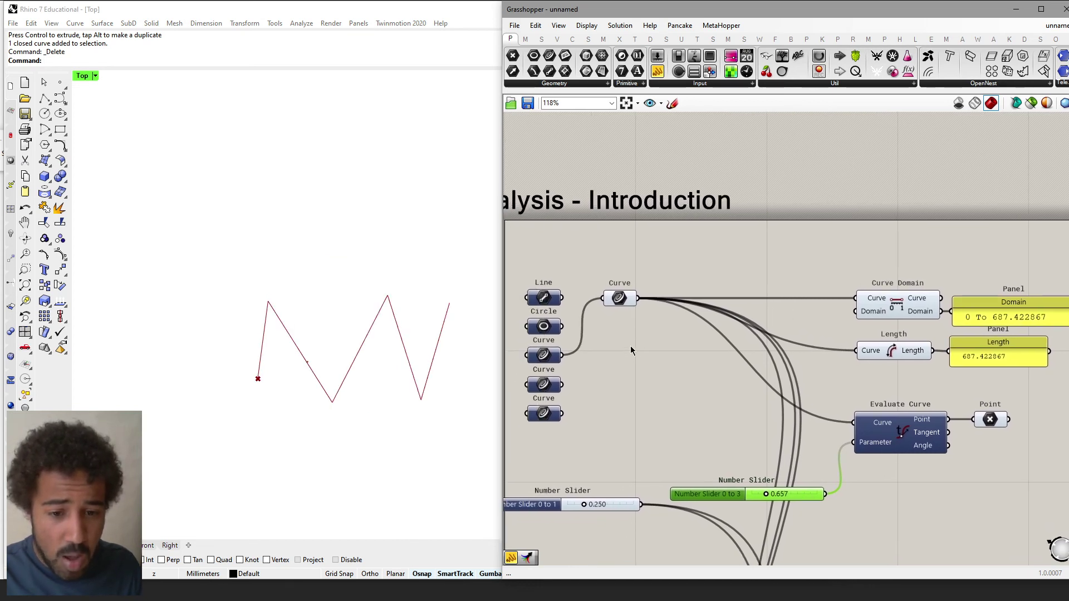
# Feed the smooth open Curve, the fourth in the column, into the Curve container and compare its domain and length
pyautogui.moveTo(560, 384); pyautogui.dragTo(605, 299)
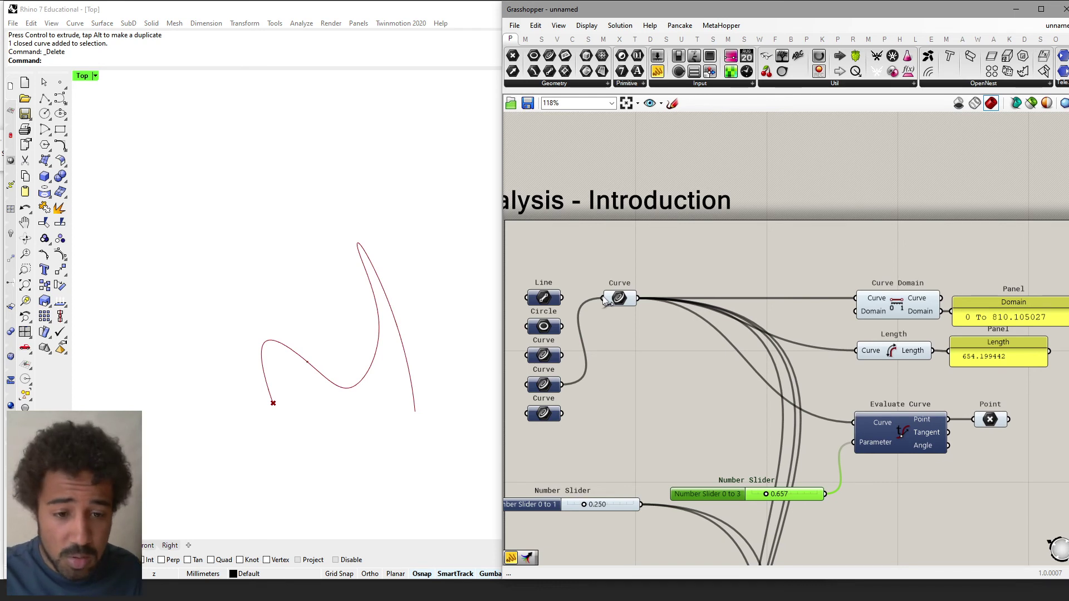
pyautogui.moveTo(799, 306); pyautogui.dragTo(787, 291, button='right')
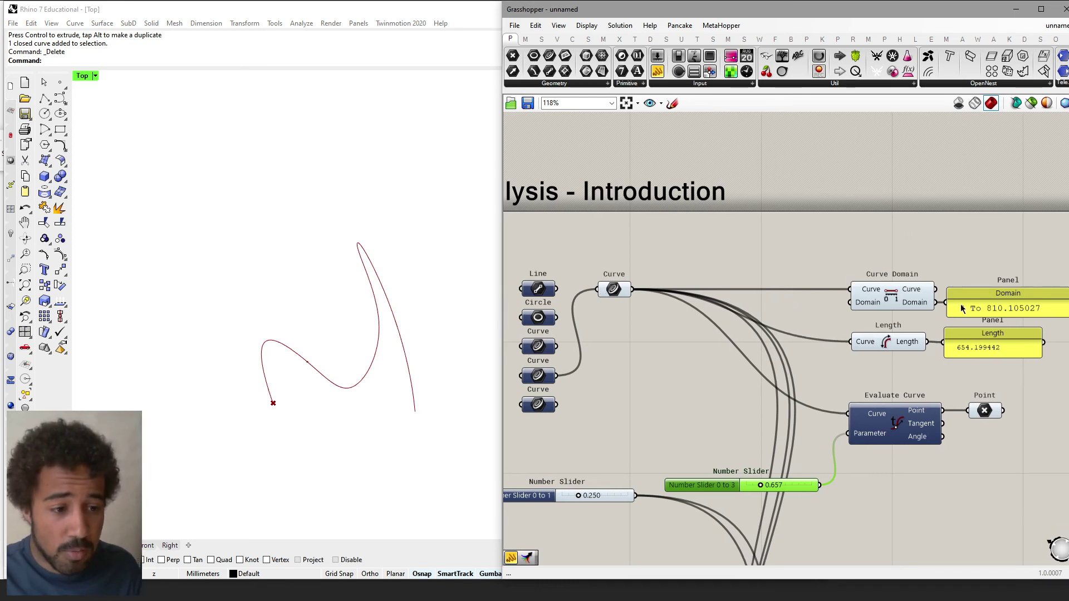
pyautogui.moveTo(662, 349); pyautogui.dragTo(669, 349, button='right')
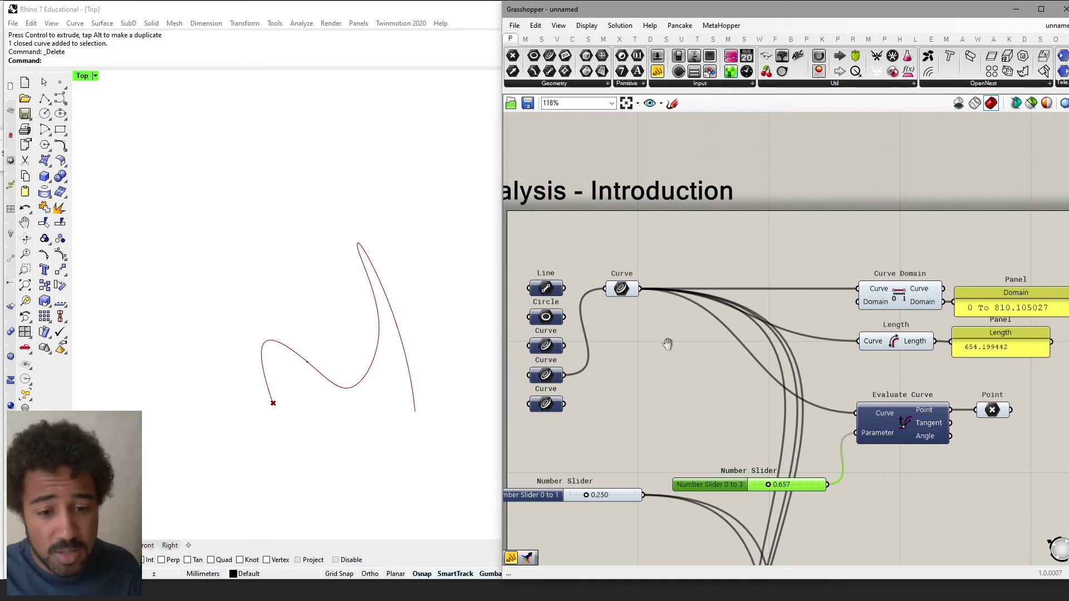
pyautogui.moveTo(609, 400); pyautogui.dragTo(568, 397, button='right')
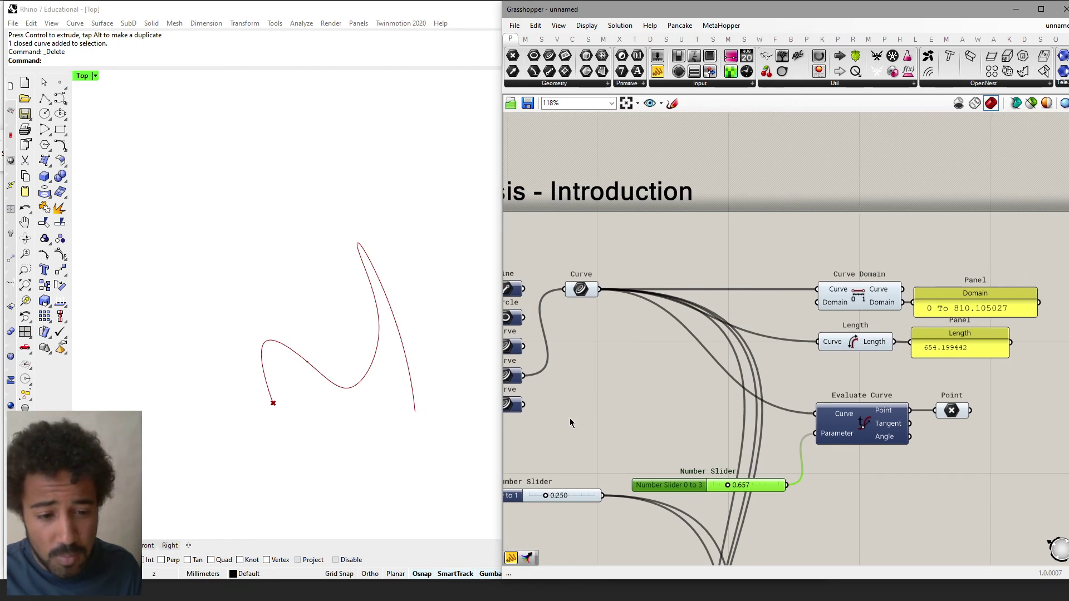
# Move the 0 to 3 slider down and put the 0 to 1 slider in its place, wired to Evaluate Curve's Parameter
pyautogui.moveTo(757, 486); pyautogui.dragTo(702, 435)
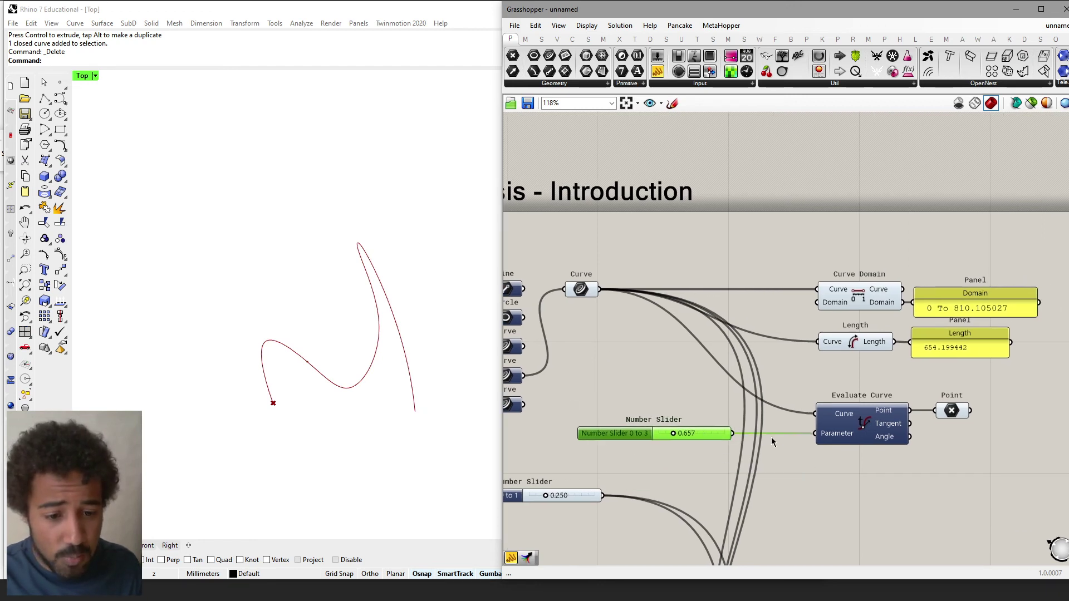
pyautogui.moveTo(619, 442); pyautogui.dragTo(594, 552)
pyautogui.moveTo(596, 501); pyautogui.dragTo(814, 434)
pyautogui.moveTo(753, 430); pyautogui.dragTo(734, 436, button='right')
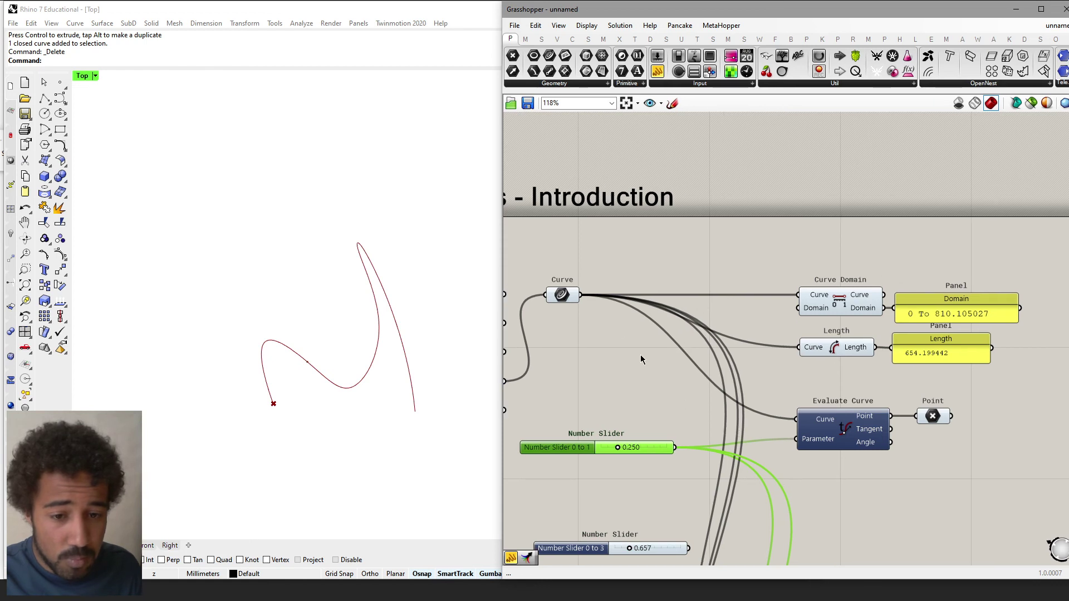
# Turn on Reparameterize for the Curve container
pyautogui.rightClick(564, 300)
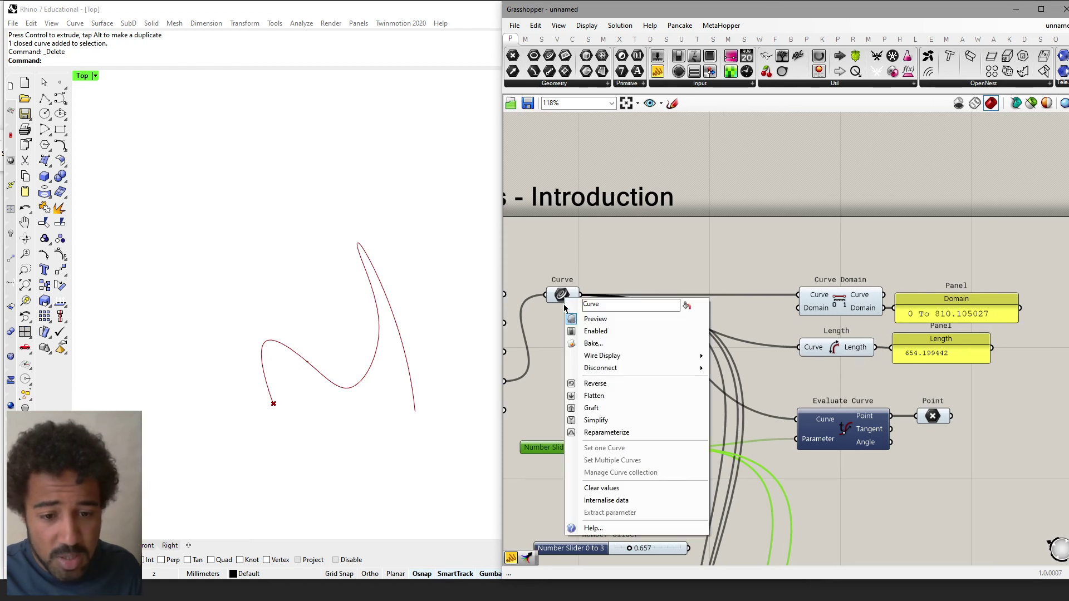
pyautogui.click(586, 436)
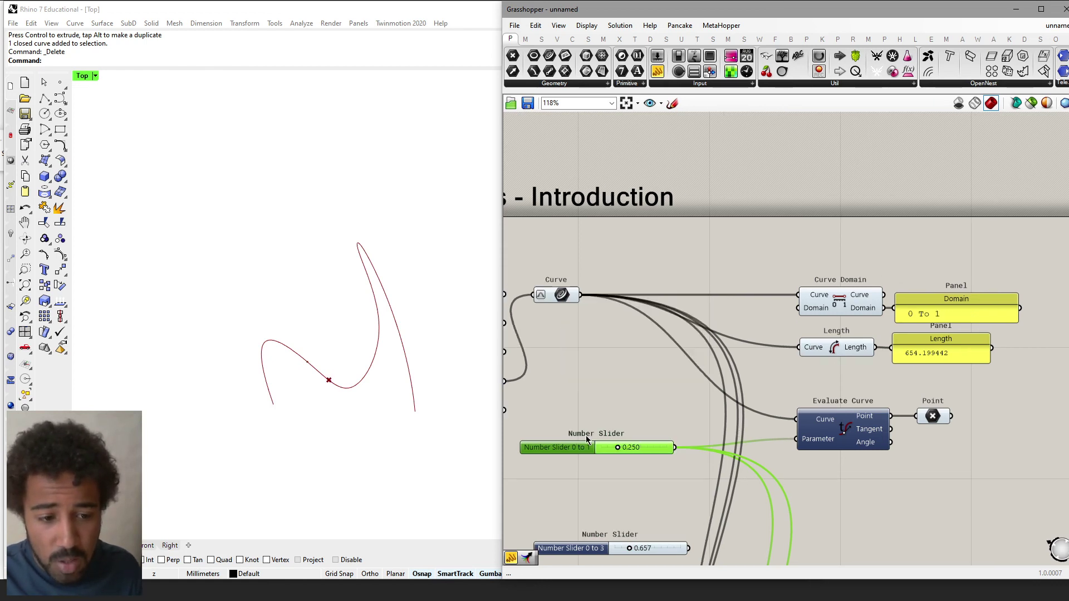
pyautogui.moveTo(595, 423); pyautogui.dragTo(618, 397, button='right')
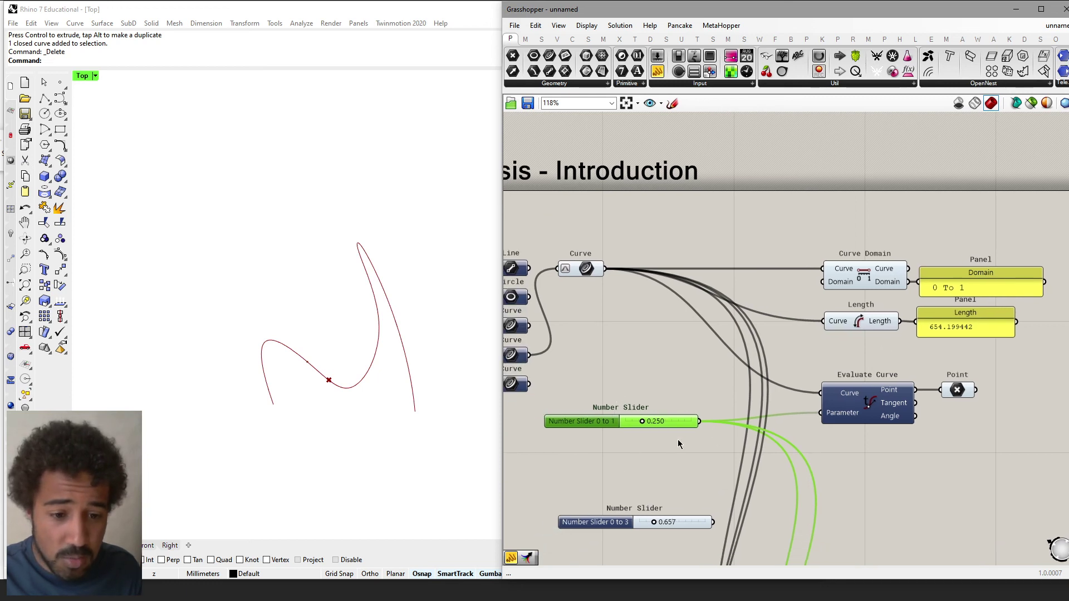
# Try the 0 to 1 Number Slider at 1.000 and set its final value to 0.5
pyautogui.moveTo(642, 422); pyautogui.dragTo(716, 413)
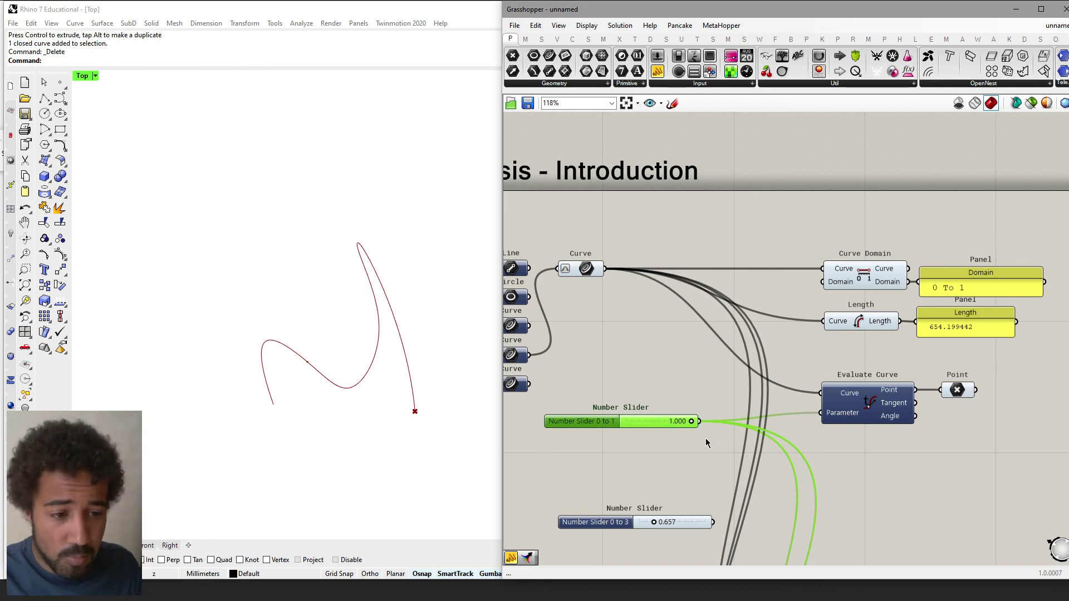
pyautogui.moveTo(717, 413); pyautogui.dragTo(705, 359, button='right')
pyautogui.moveTo(617, 373); pyautogui.dragTo(617, 365)
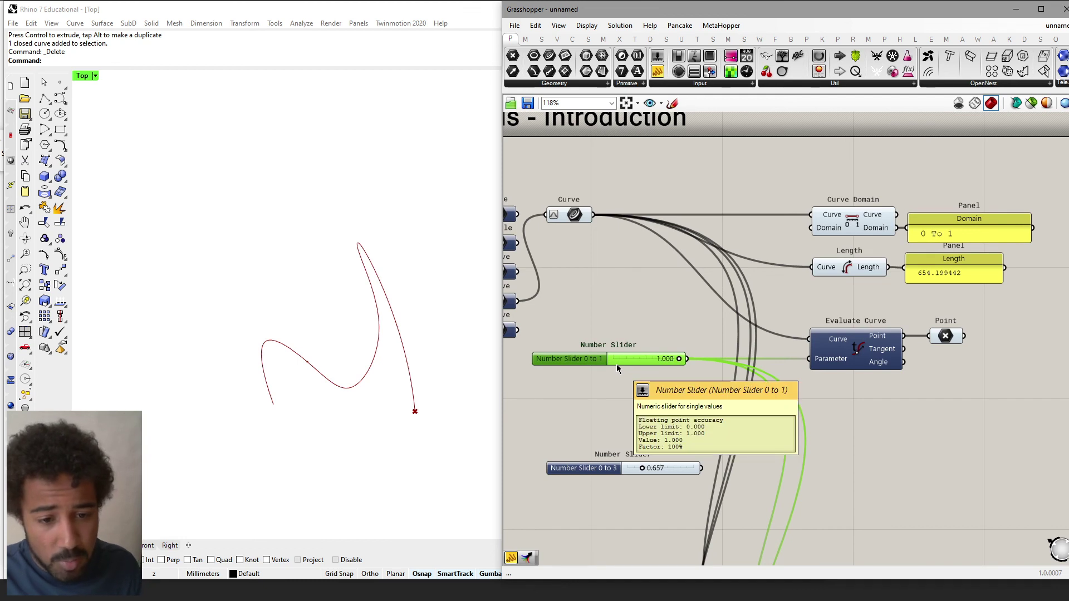
pyautogui.doubleClick(625, 365)
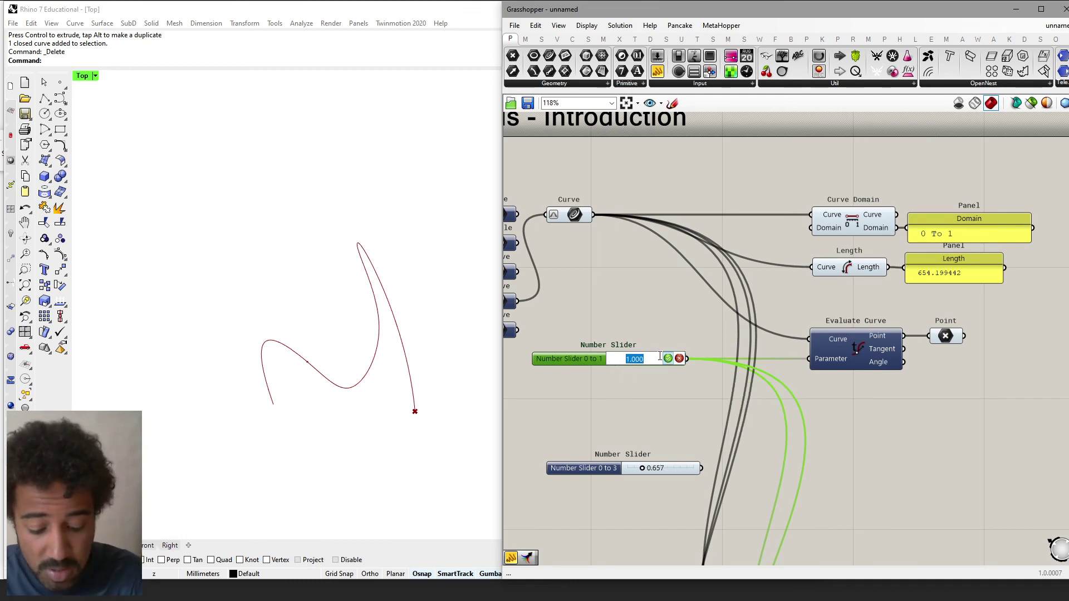
pyautogui.write('0.5')
pyautogui.press('Return')
# Place the Curve Middle component directly below Evaluate Curve and enable its Preview
pyautogui.moveTo(752, 408); pyautogui.dragTo(711, 294, button='right')
pyautogui.moveTo(784, 409); pyautogui.dragTo(761, 368, button='right')
pyautogui.moveTo(876, 511); pyautogui.dragTo(853, 459, button='right')
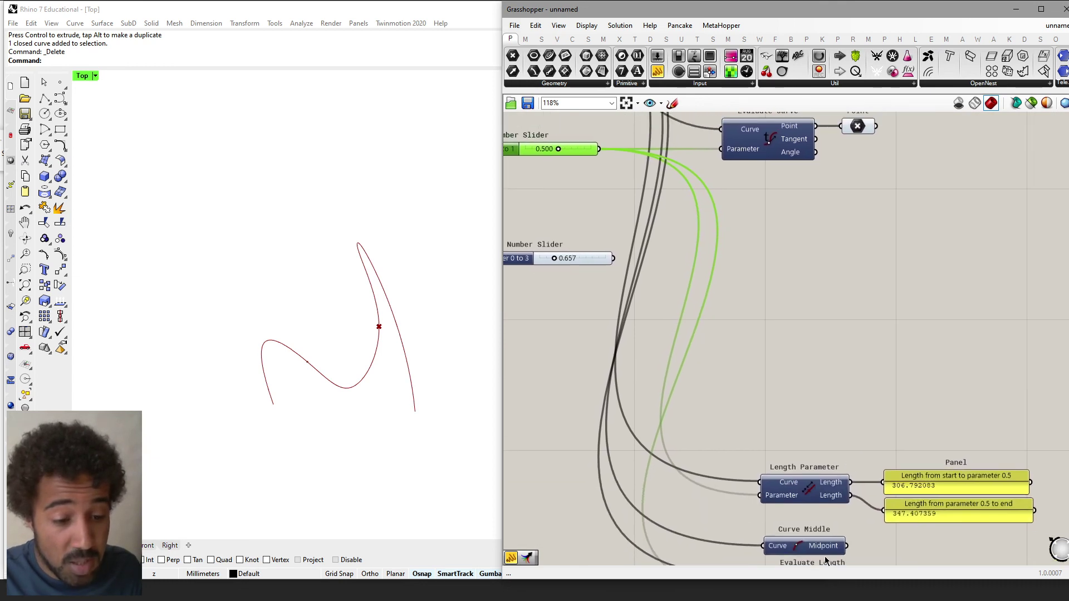
pyautogui.moveTo(825, 558); pyautogui.dragTo(786, 207)
pyautogui.rightClick(767, 195)
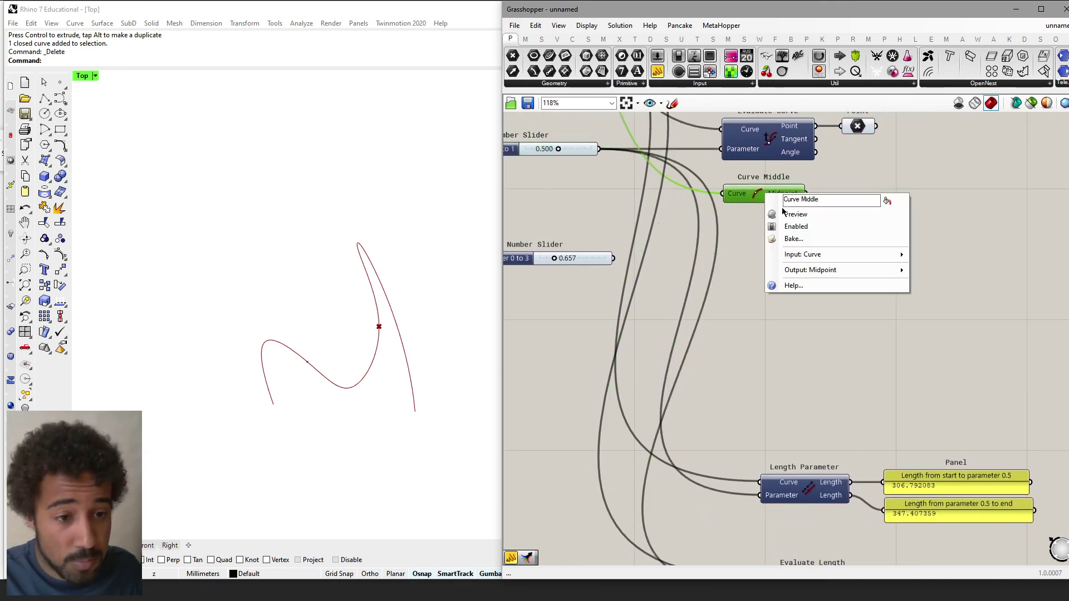
pyautogui.click(795, 214)
pyautogui.moveTo(785, 213); pyautogui.dragTo(797, 324, button='right')
pyautogui.moveTo(691, 259); pyautogui.dragTo(803, 318, button='right')
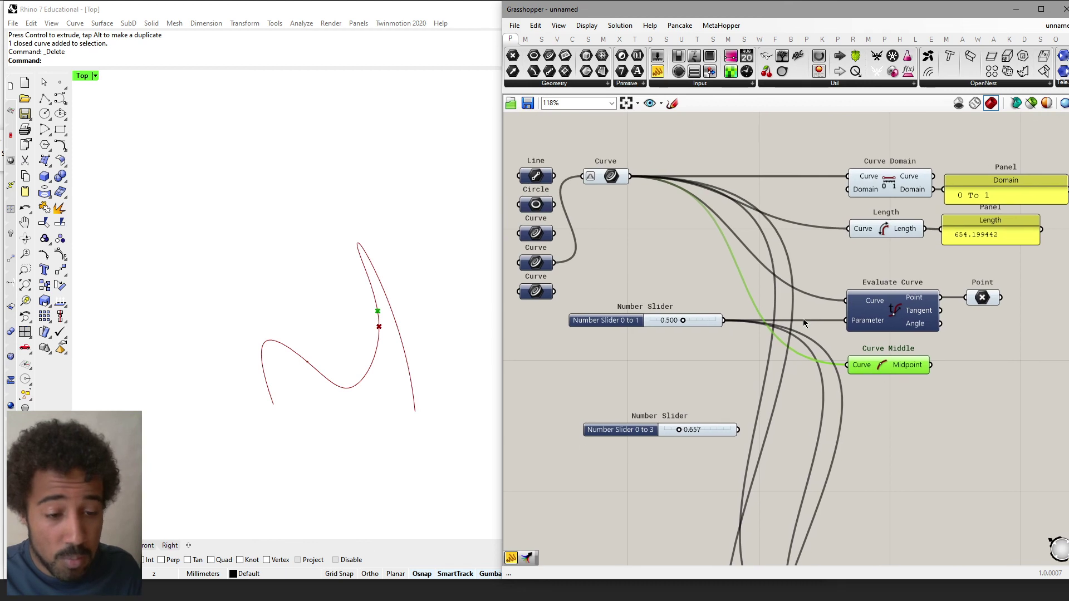
# Nudge Curve Middle closer to Evaluate Curve and align the two components along their right edges
pyautogui.moveTo(879, 357); pyautogui.dragTo(877, 349)
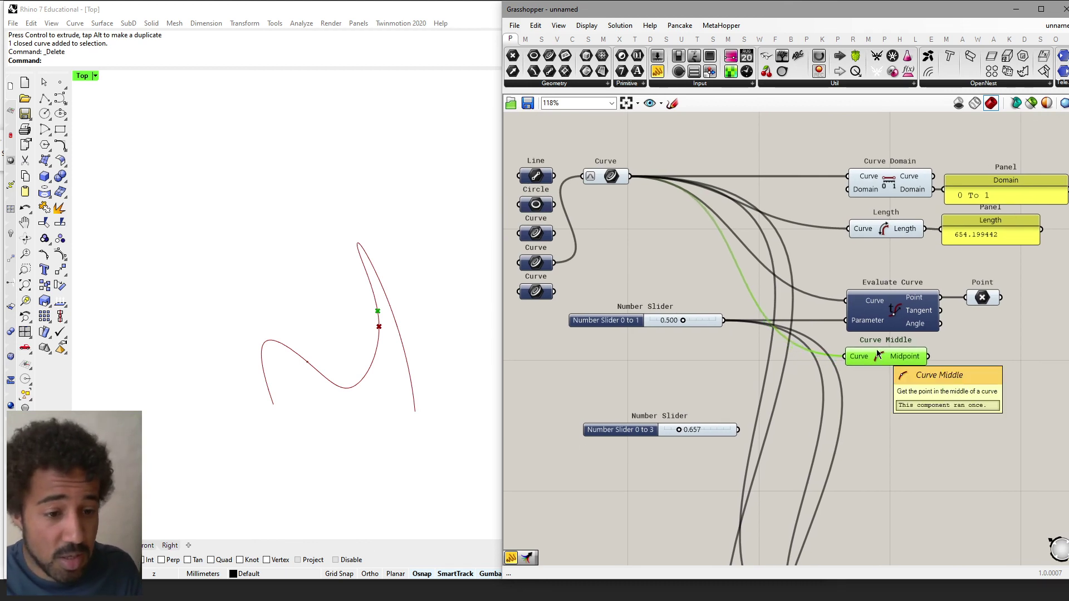
pyautogui.moveTo(883, 388); pyautogui.dragTo(830, 381, button='right')
pyautogui.keyDown('shift'); pyautogui.click(813, 303); pyautogui.keyUp('shift')
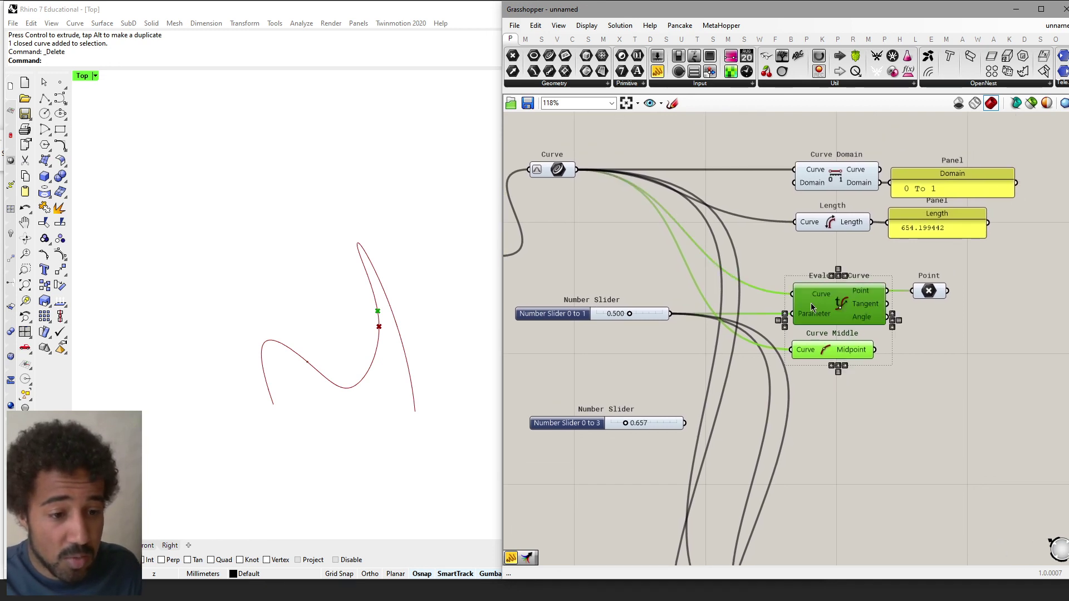
pyautogui.click(845, 276)
pyautogui.click(850, 249)
pyautogui.scroll(-2, 843, 319)
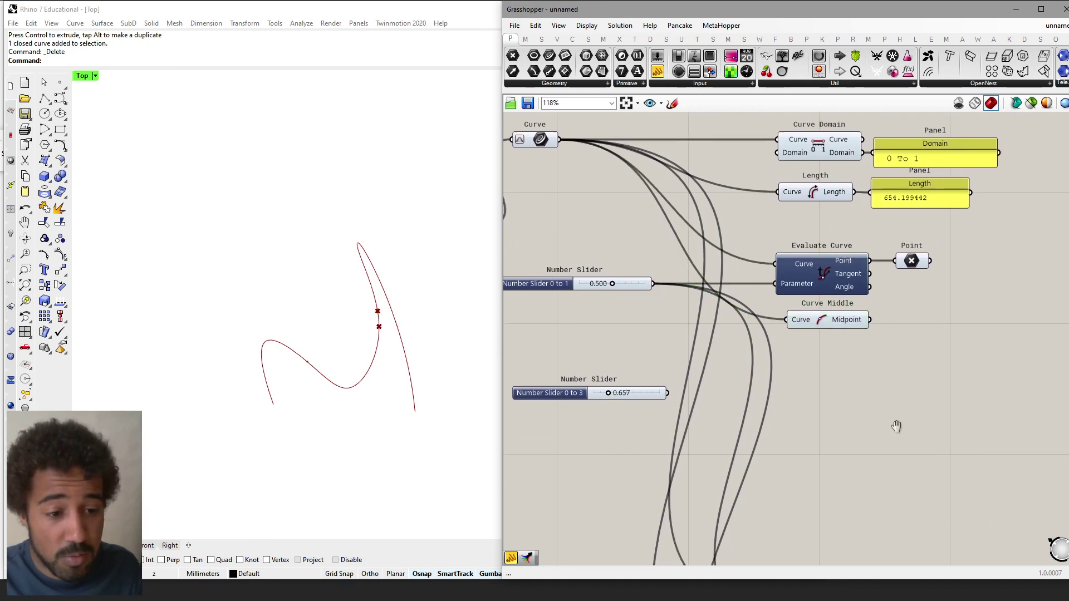
# Bring Evaluate Length and its Boolean Toggle up beneath Curve Middle, and shift the 0 to 3 Number Slider lower
pyautogui.moveTo(848, 472); pyautogui.dragTo(741, 316, button='right')
pyautogui.moveTo(826, 492); pyautogui.dragTo(604, 554)
pyautogui.moveTo(719, 525); pyautogui.dragTo(698, 218)
pyautogui.moveTo(715, 250); pyautogui.dragTo(803, 405, button='right')
pyautogui.click(852, 470)
pyautogui.moveTo(649, 400); pyautogui.dragTo(651, 441)
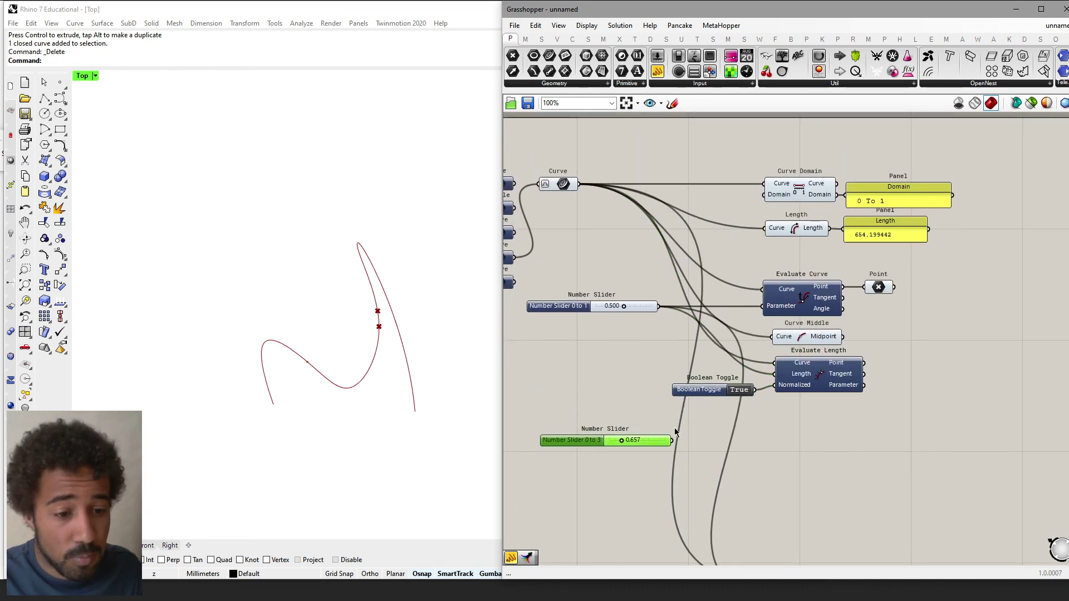
# Highlight Curve Middle's midpoint and compare it with the Evaluate Curve point at parameter 0.500
pyautogui.click(817, 340)
pyautogui.scroll(3, 817, 340)
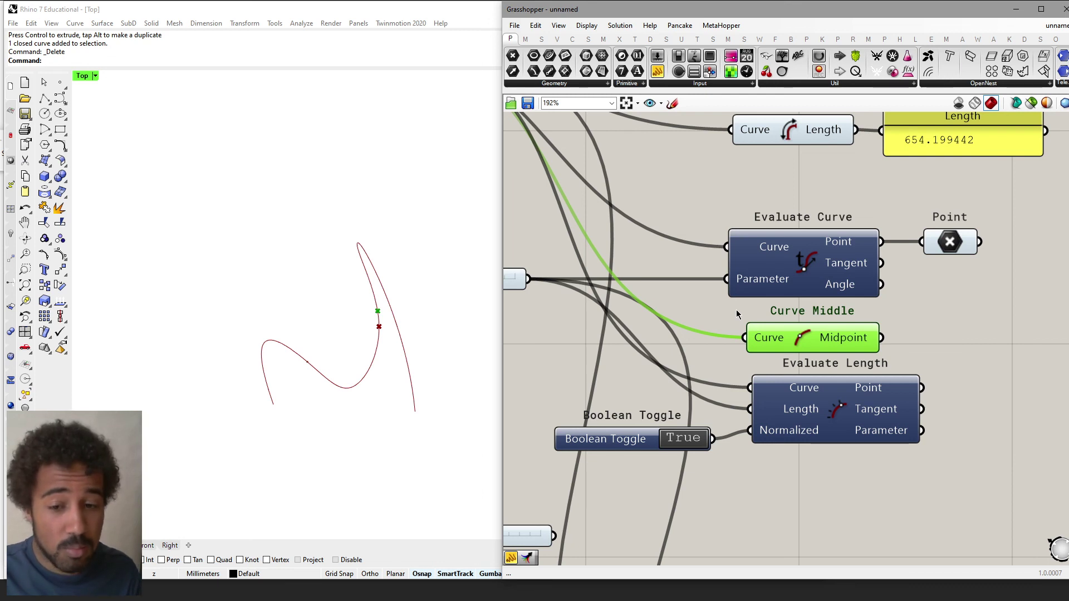
pyautogui.moveTo(705, 274); pyautogui.dragTo(803, 308, button='right')
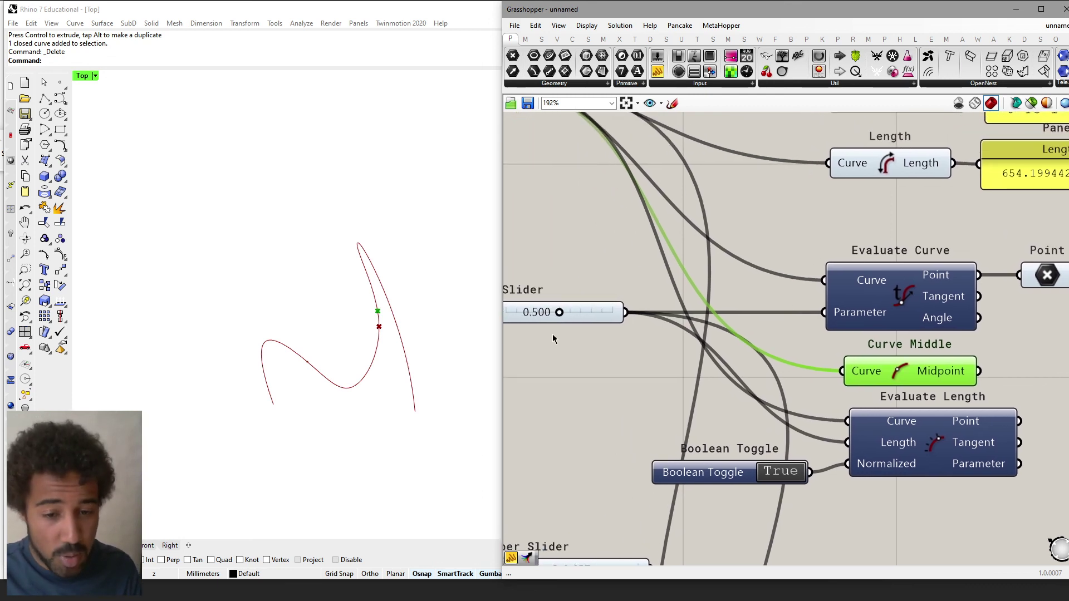
pyautogui.scroll(-5, 596, 322)
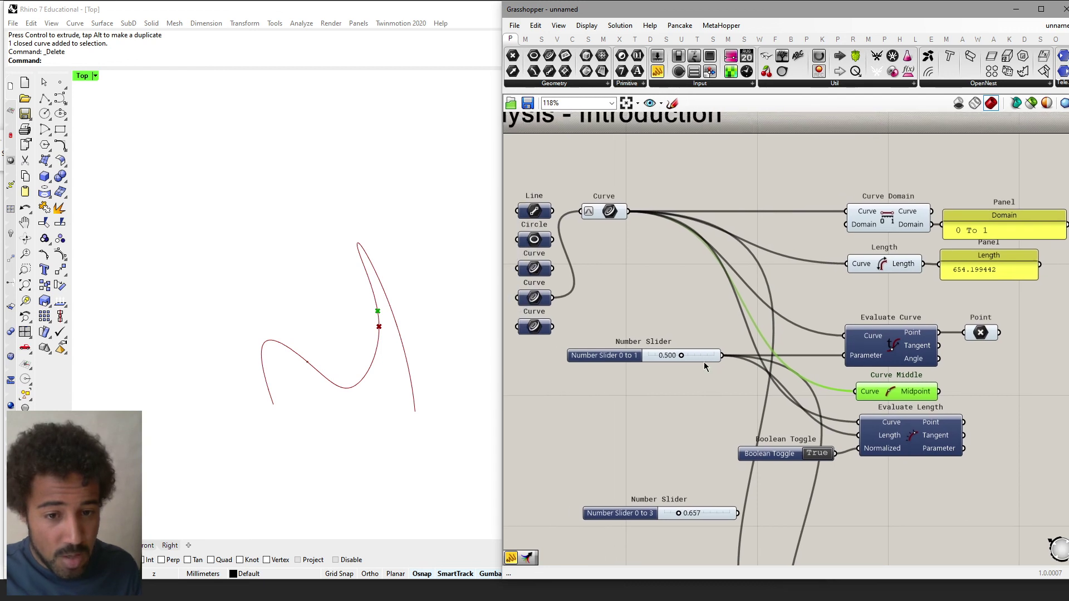
pyautogui.moveTo(680, 359); pyautogui.dragTo(725, 402, button='right')
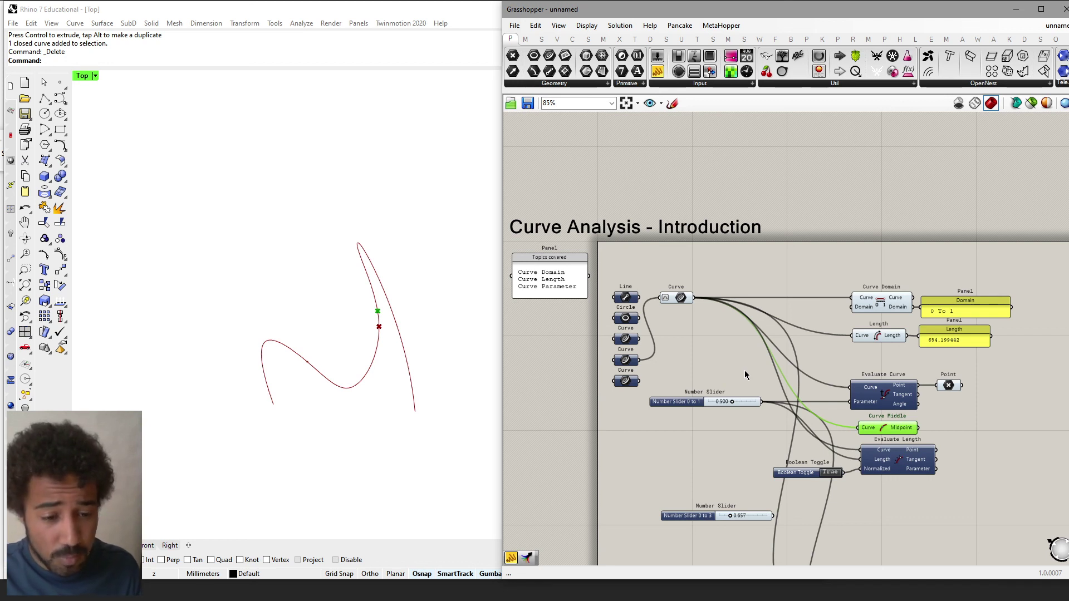
pyautogui.moveTo(746, 376)
pyautogui.mouseDown(button='right')
pyautogui.moveTo(733, 373)
pyautogui.moveTo(745, 383)
pyautogui.moveTo(762, 372)
pyautogui.mouseUp(button='right')
# Look through the list of curve Analysis components, then leave it and clear the canvas selection
pyautogui.click(542, 41)
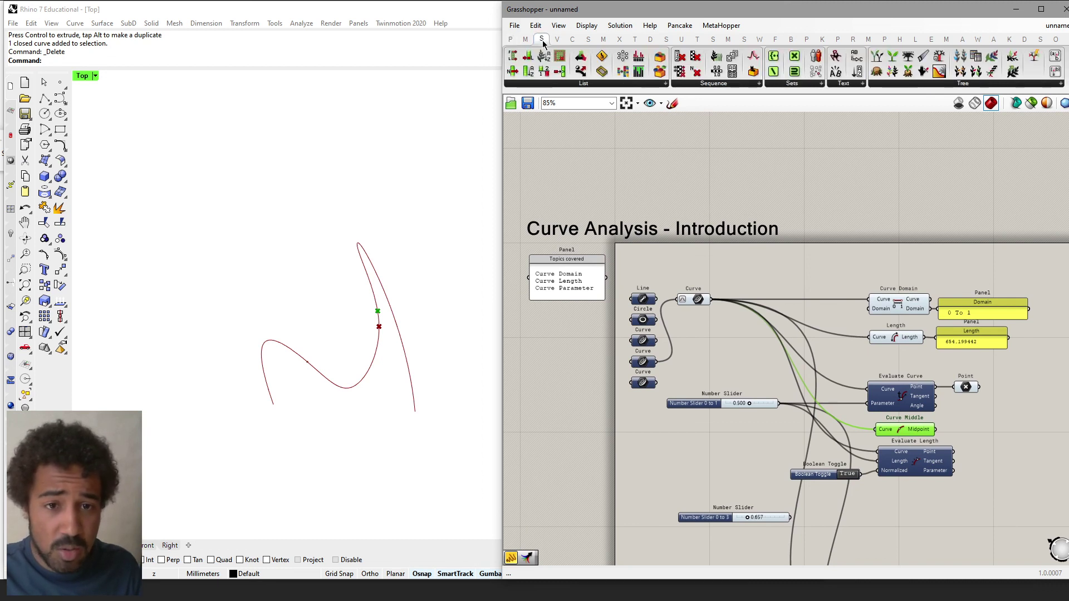
pyautogui.click(563, 38)
pyautogui.click(568, 40)
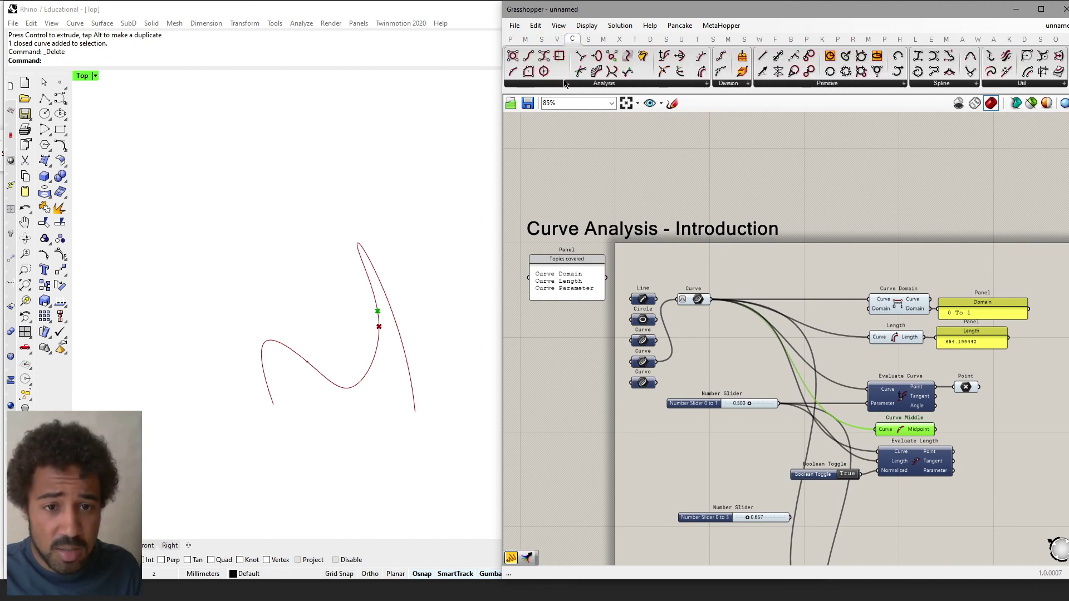
pyautogui.click(565, 83)
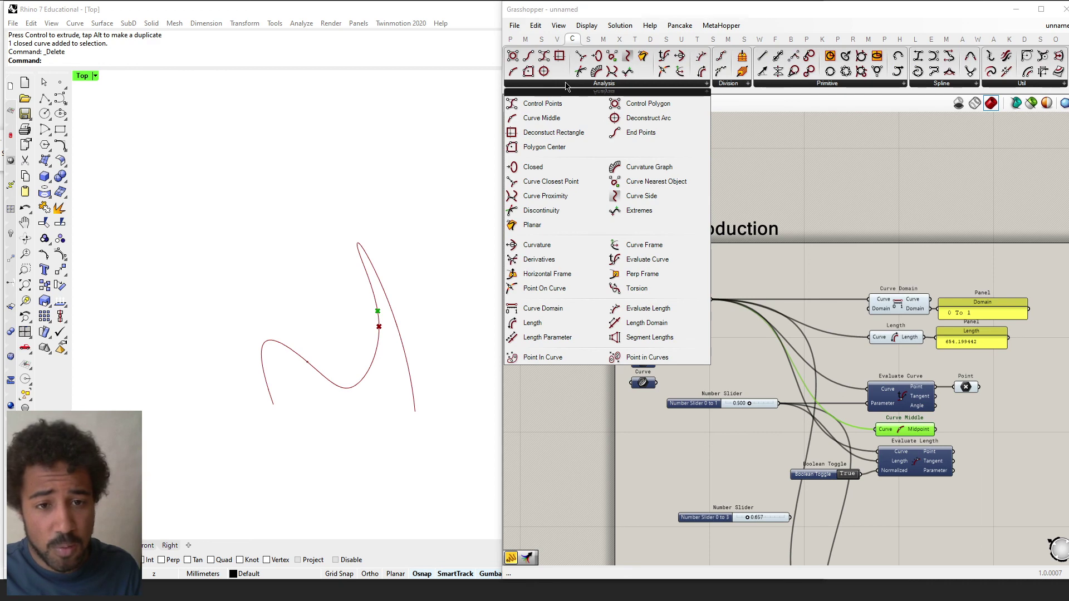
pyautogui.click(875, 209)
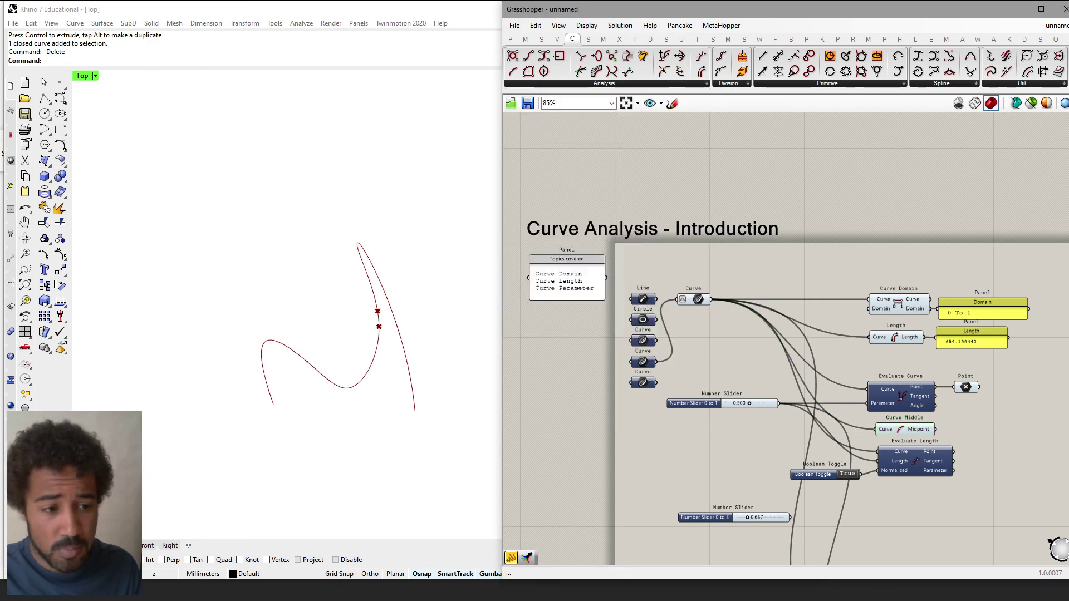